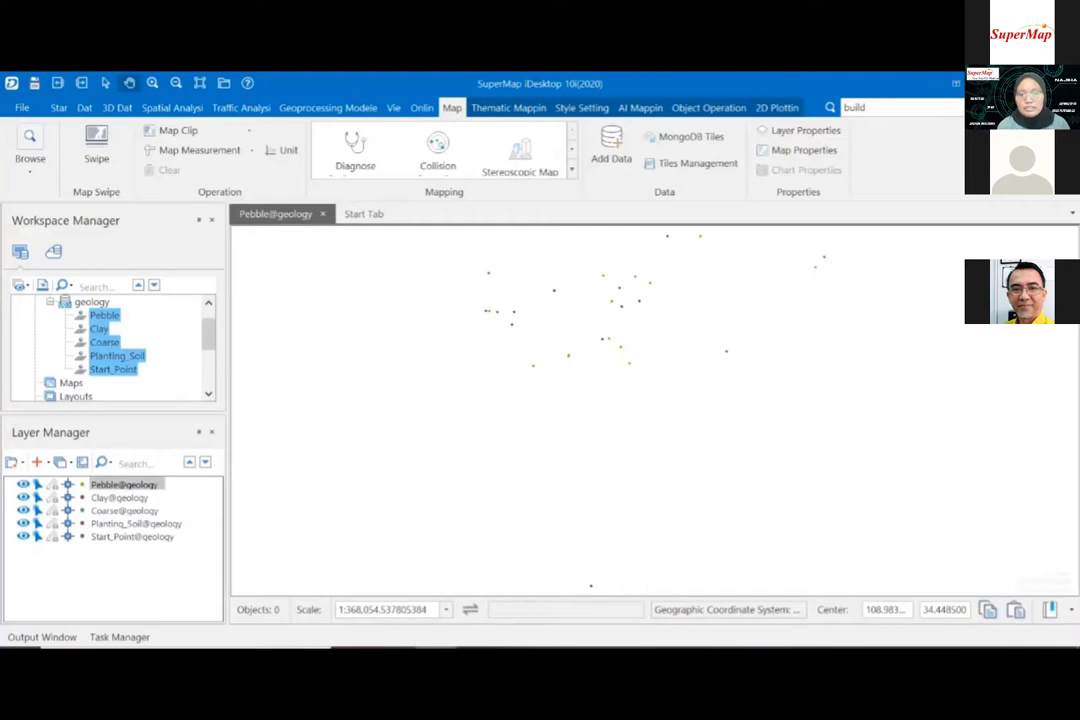
- Start a new dataset in the geology datasource and set its type to Region
drag(530, 478, 448, 573)
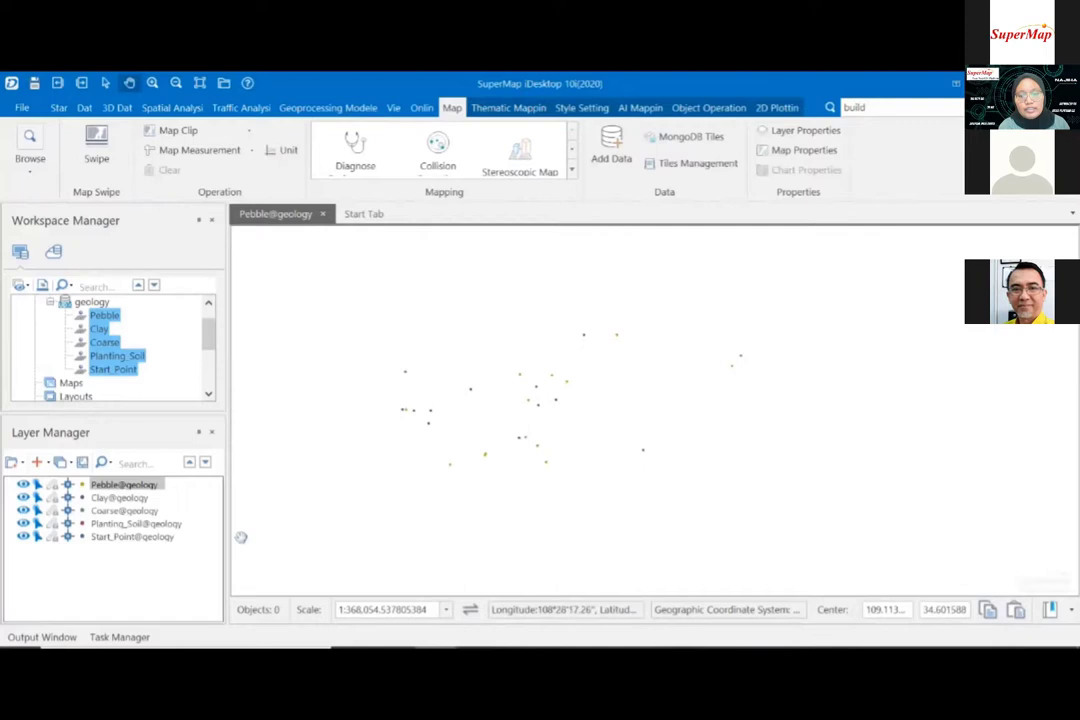
click(100, 303)
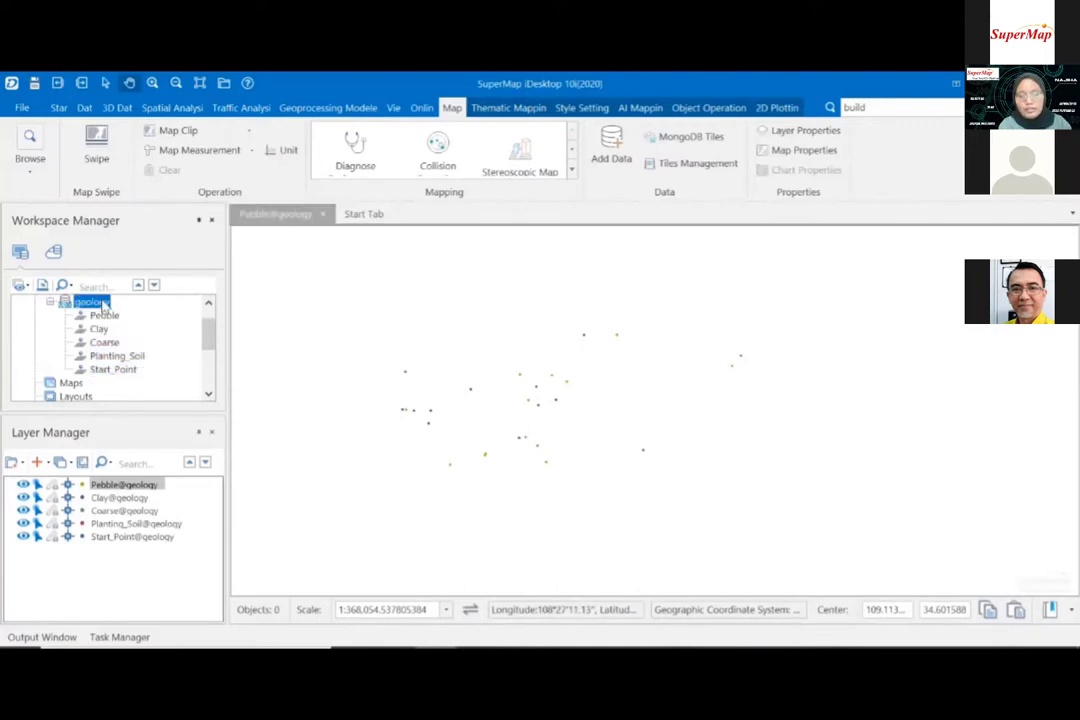
right_click(104, 306)
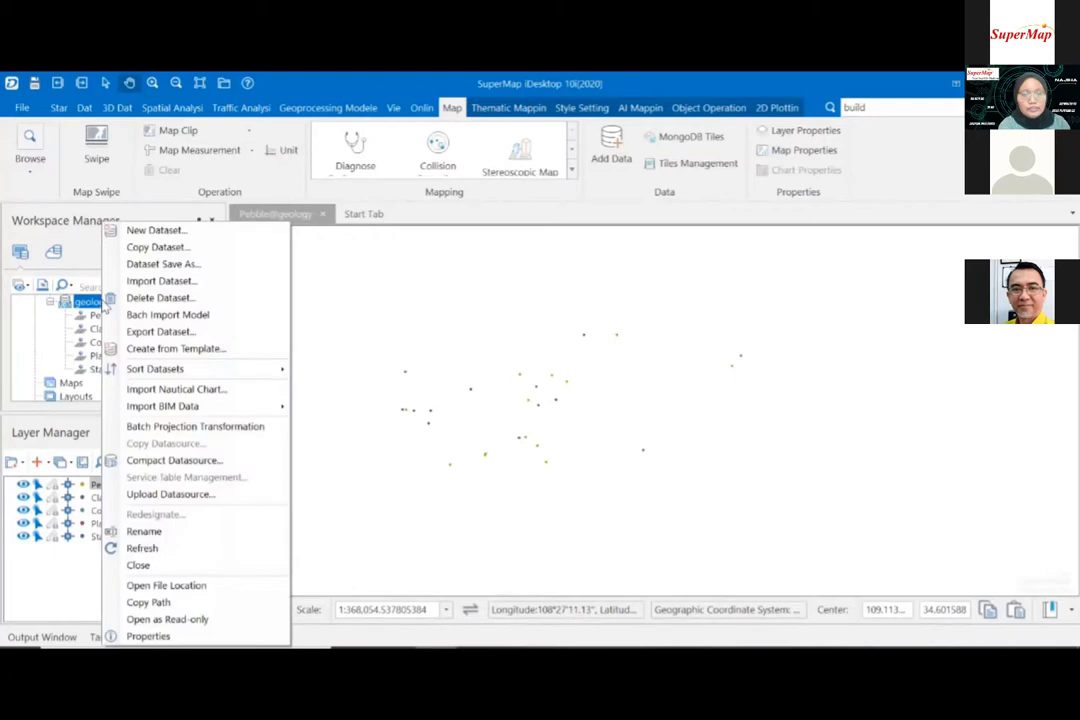
click(149, 234)
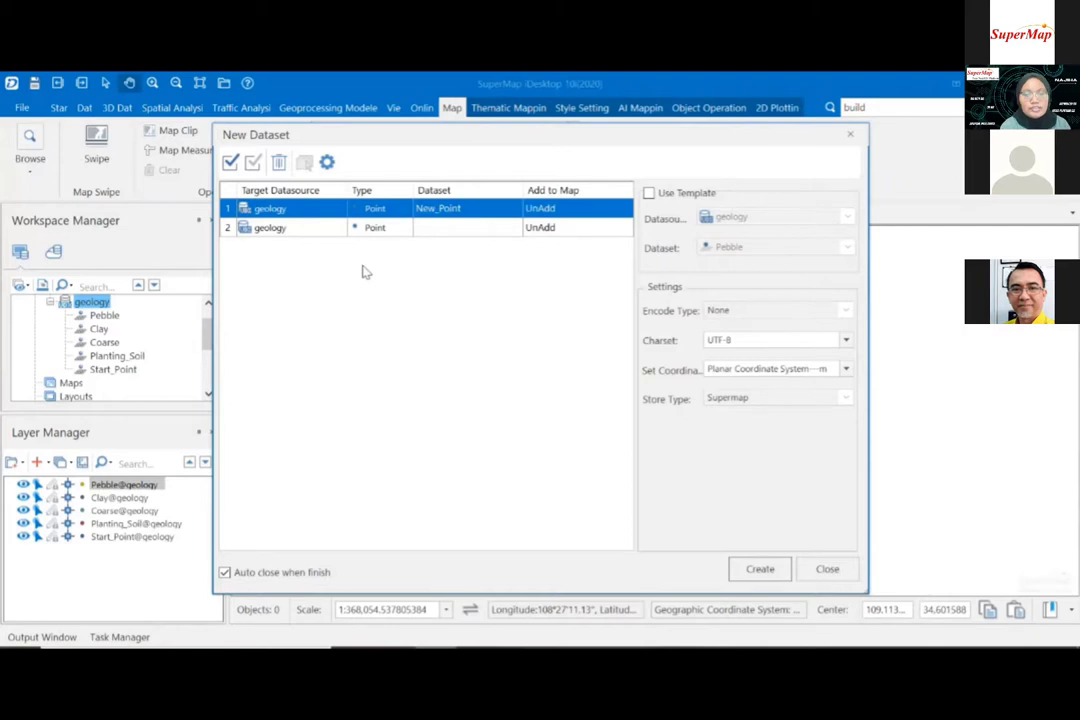
click(378, 210)
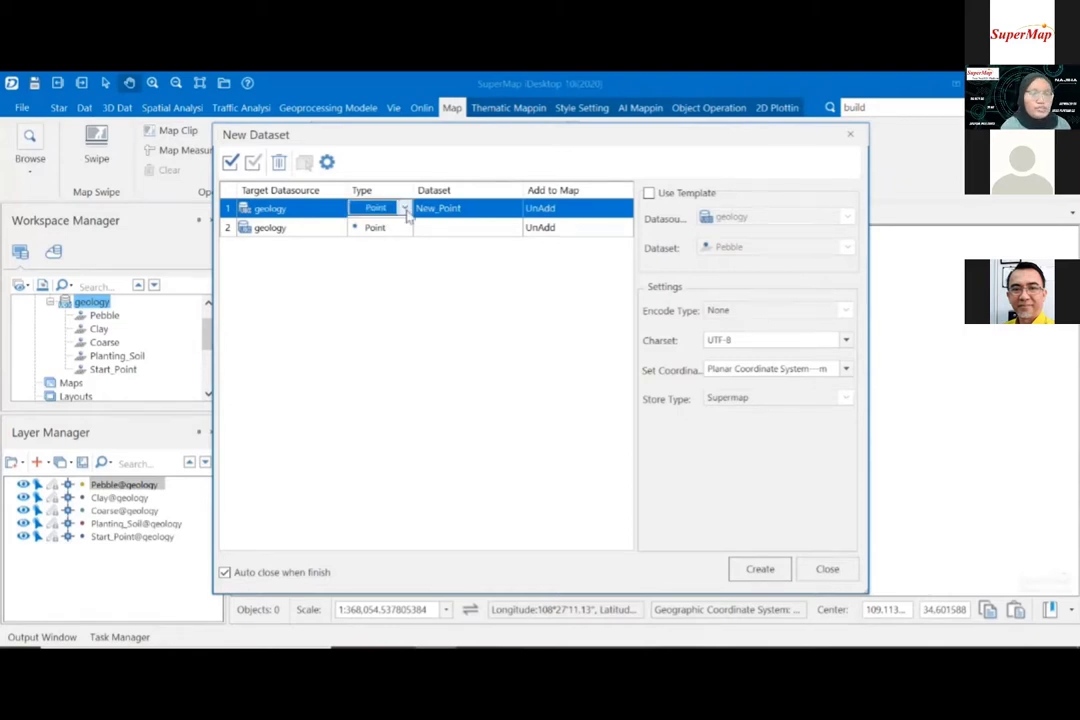
click(404, 208)
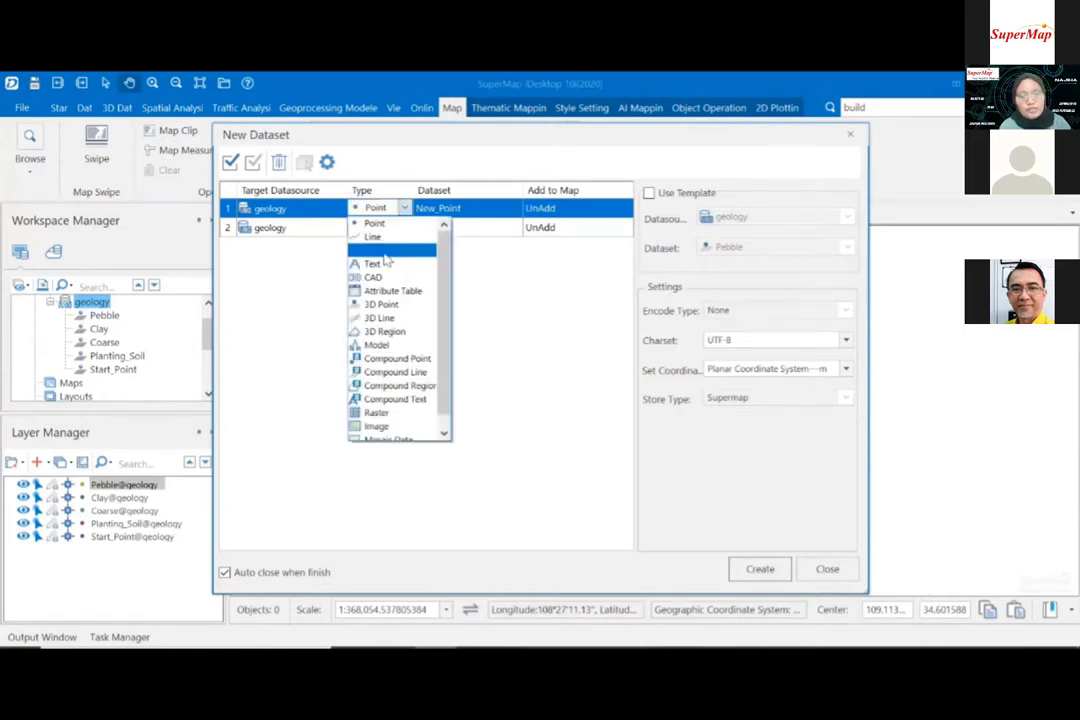
click(386, 250)
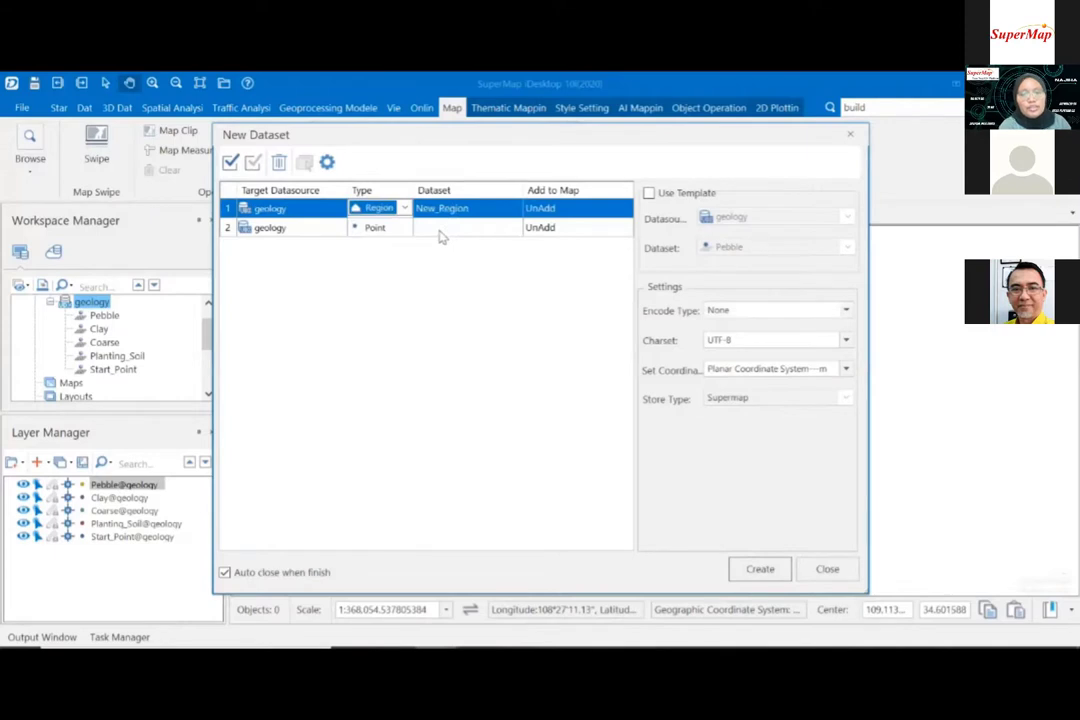
- Name the new region dataset Boundary and create it
click(463, 208)
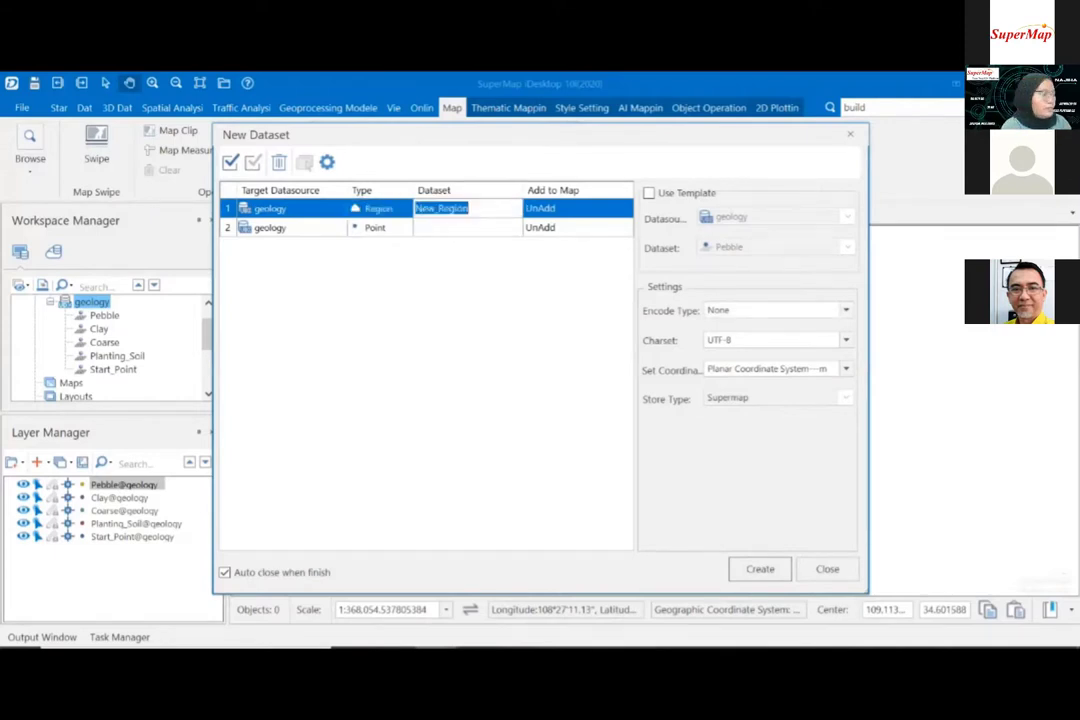
click(468, 208)
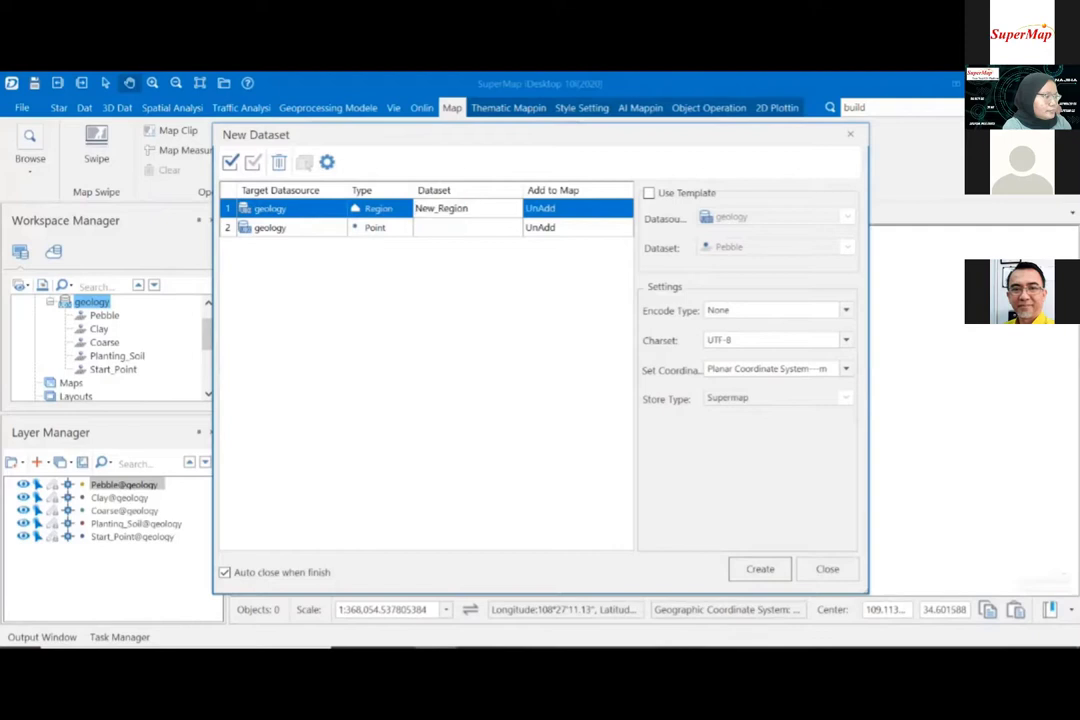
drag(468, 208, 128, 155)
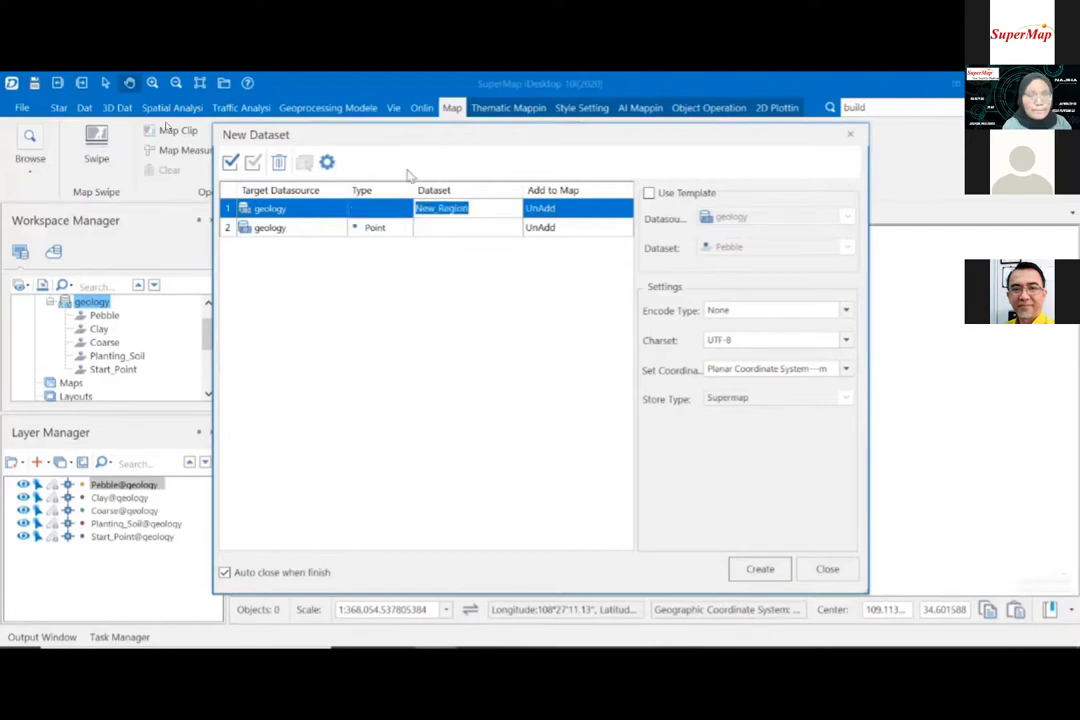
text(Bound)
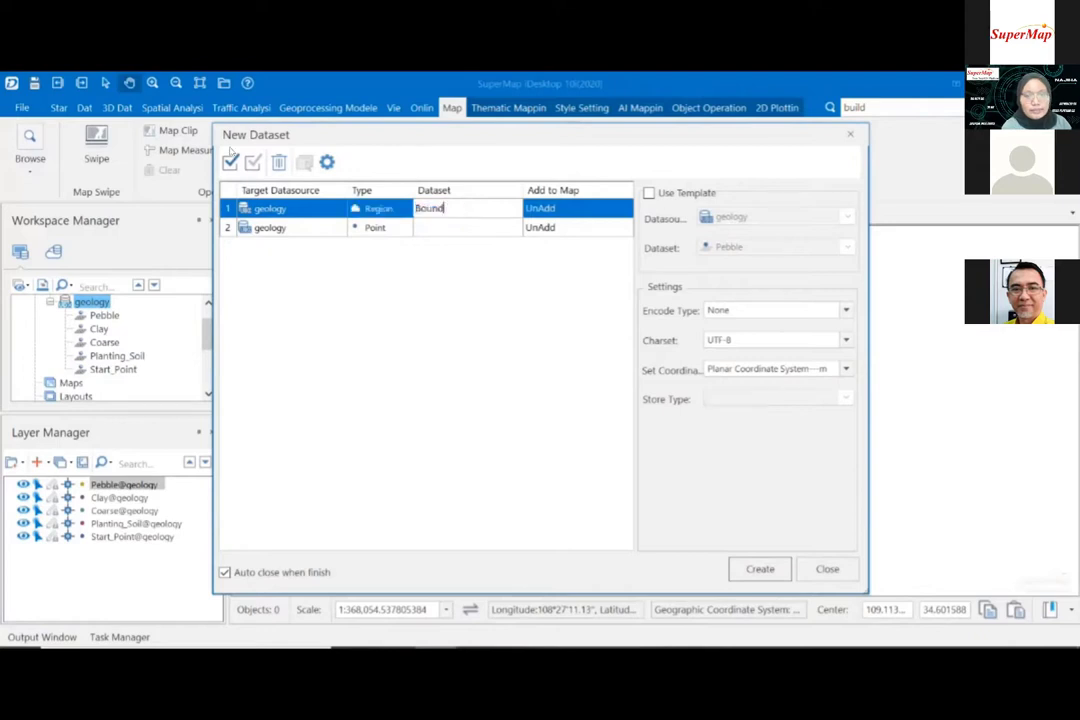
text(ary)
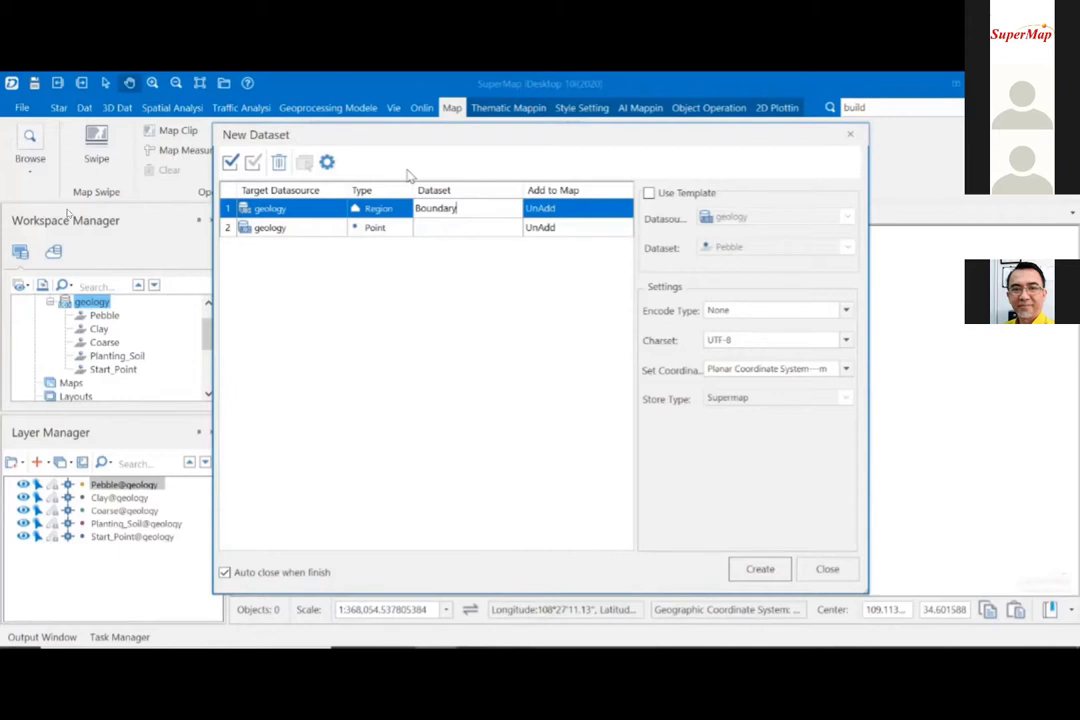
click(758, 570)
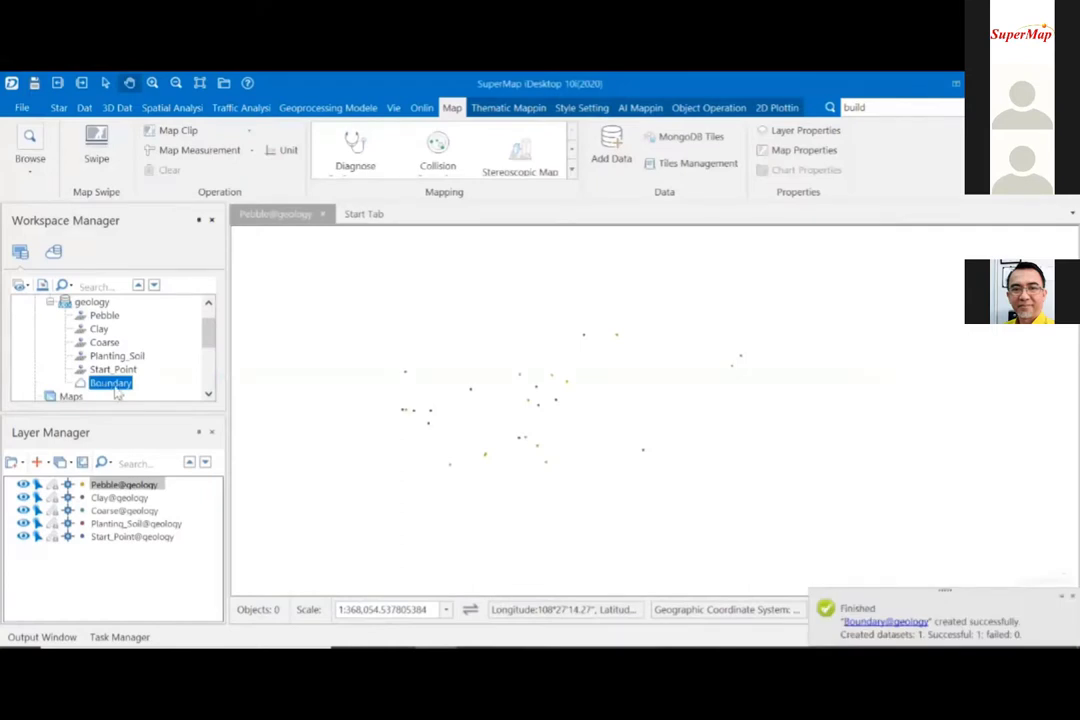
- Copy the coordinate system of the Pebble dataset to the Boundary dataset
right_click(115, 388)
click(166, 637)
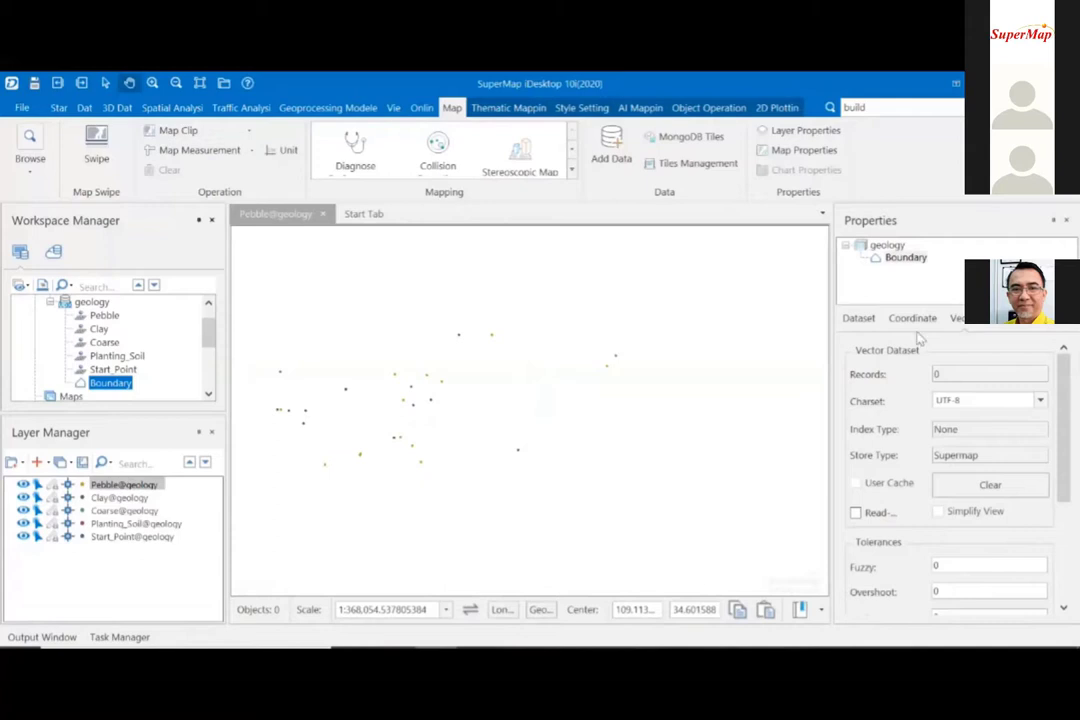
click(922, 323)
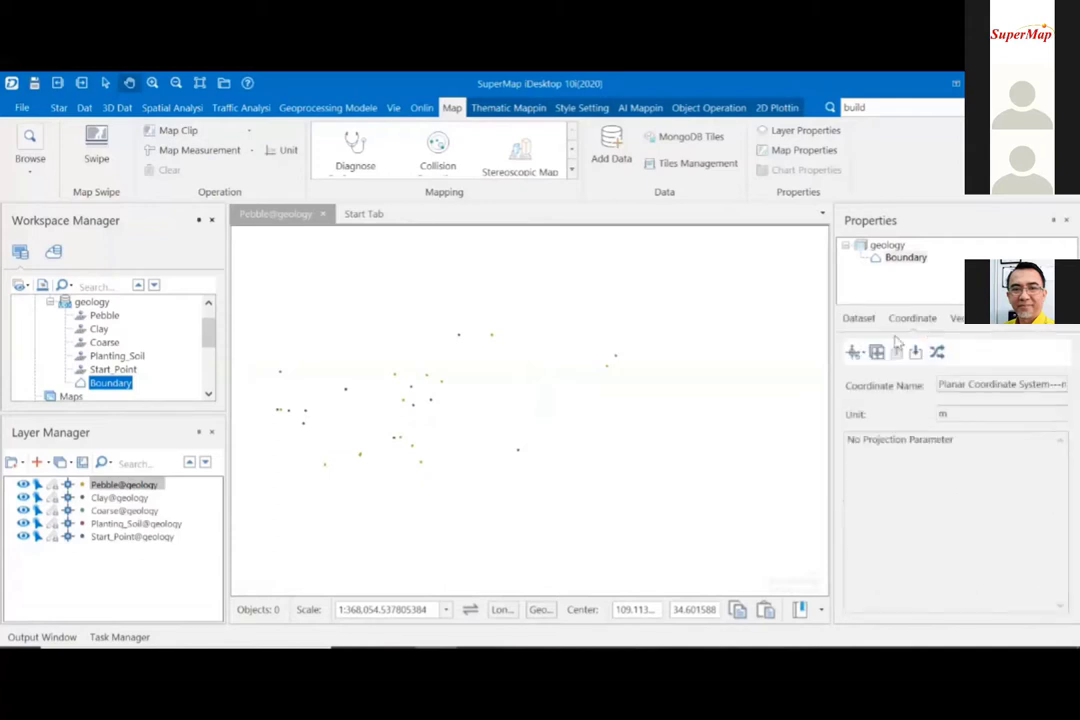
click(877, 353)
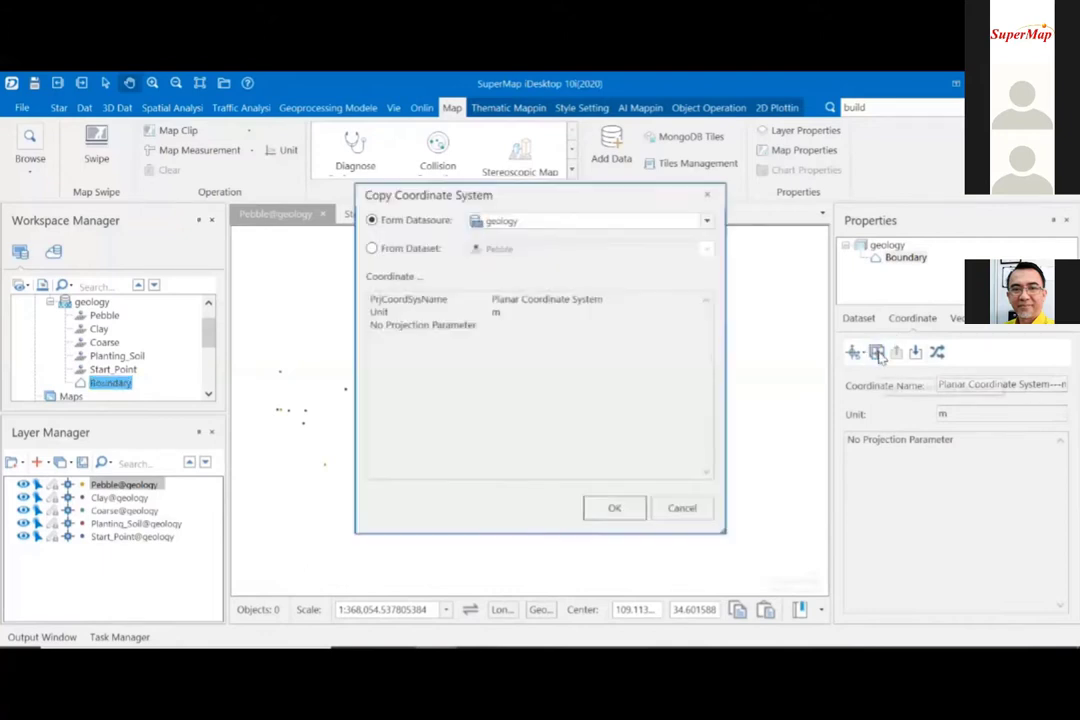
click(421, 261)
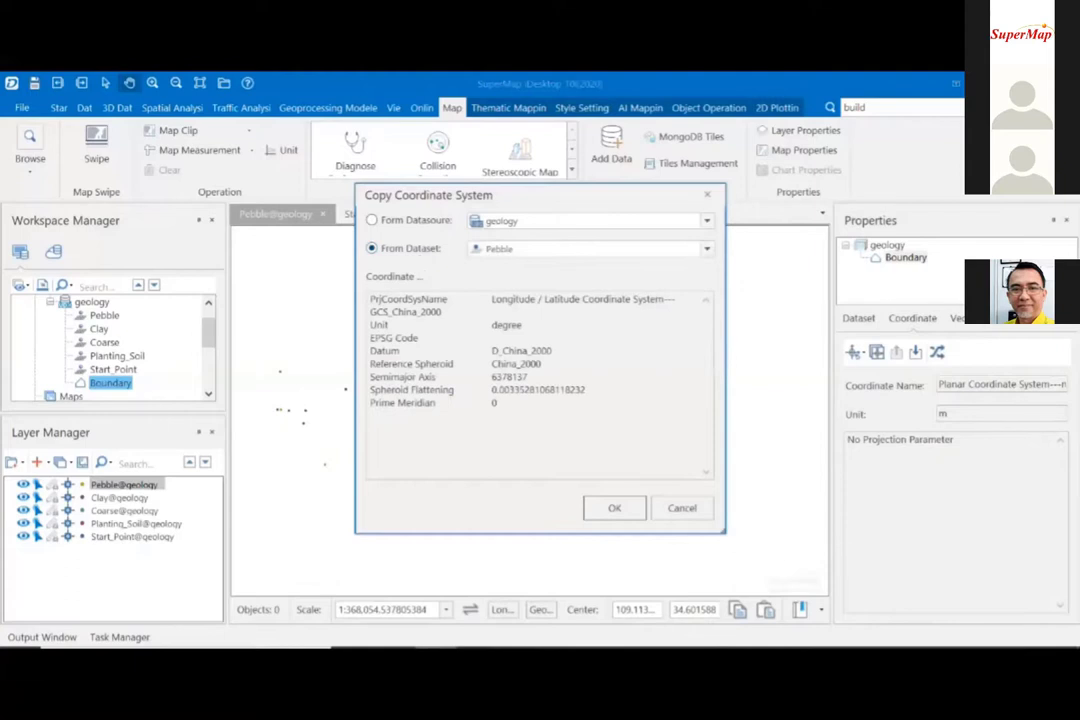
click(620, 512)
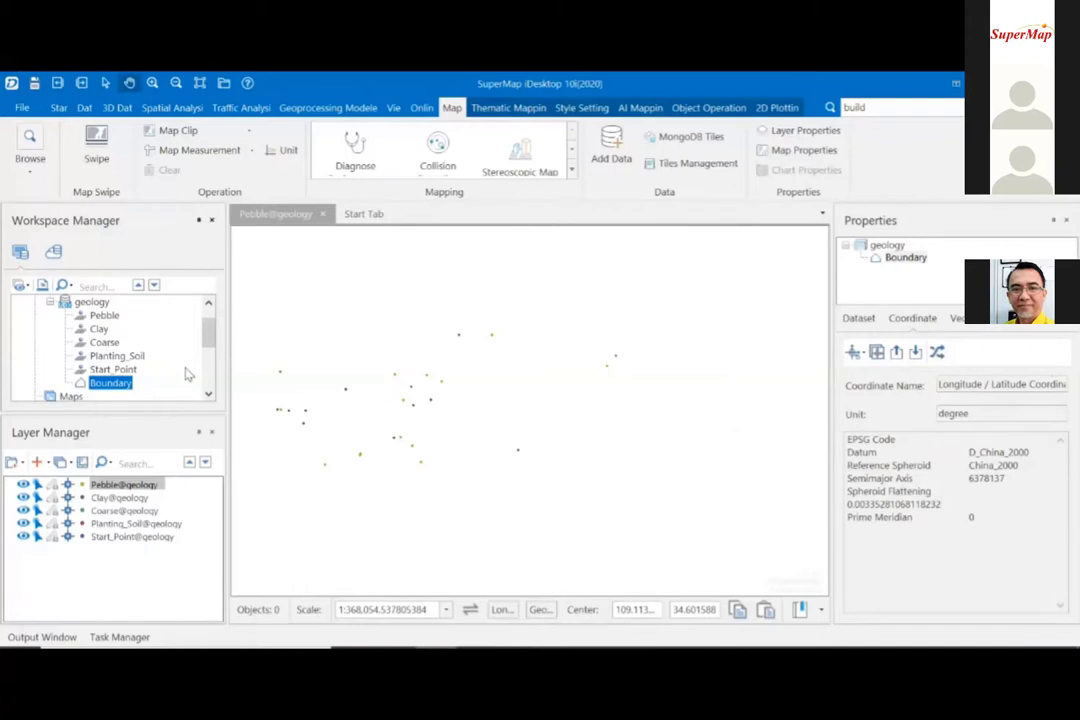
- Add the Boundary dataset to the current map and make its layer editable
right_click(120, 383)
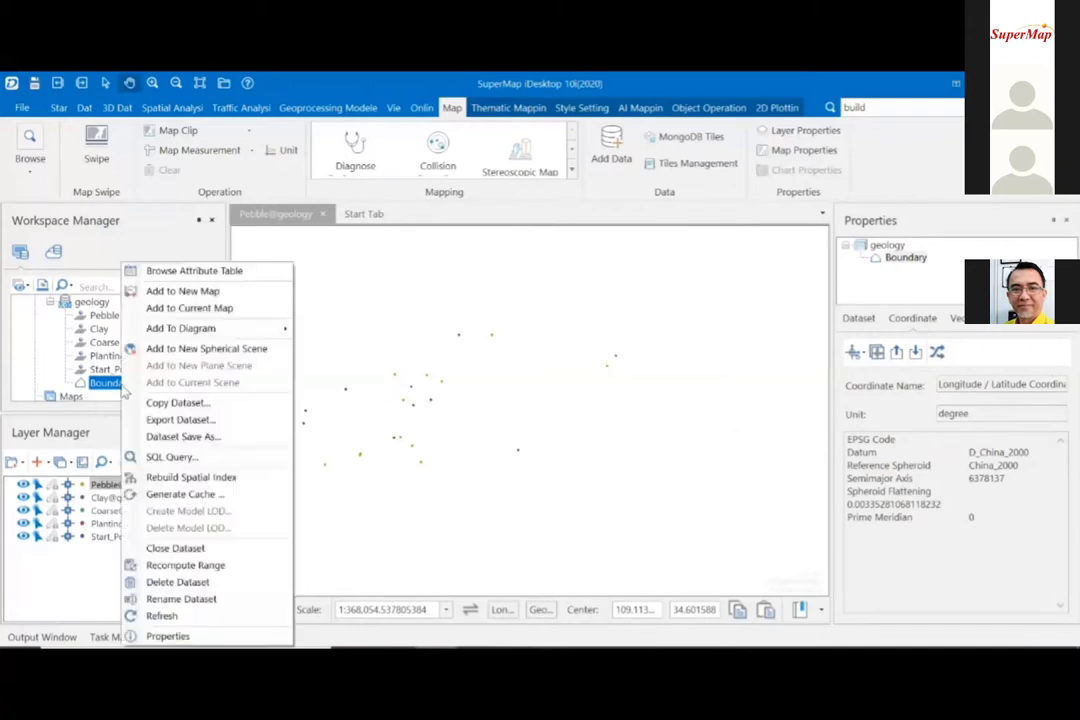
click(189, 308)
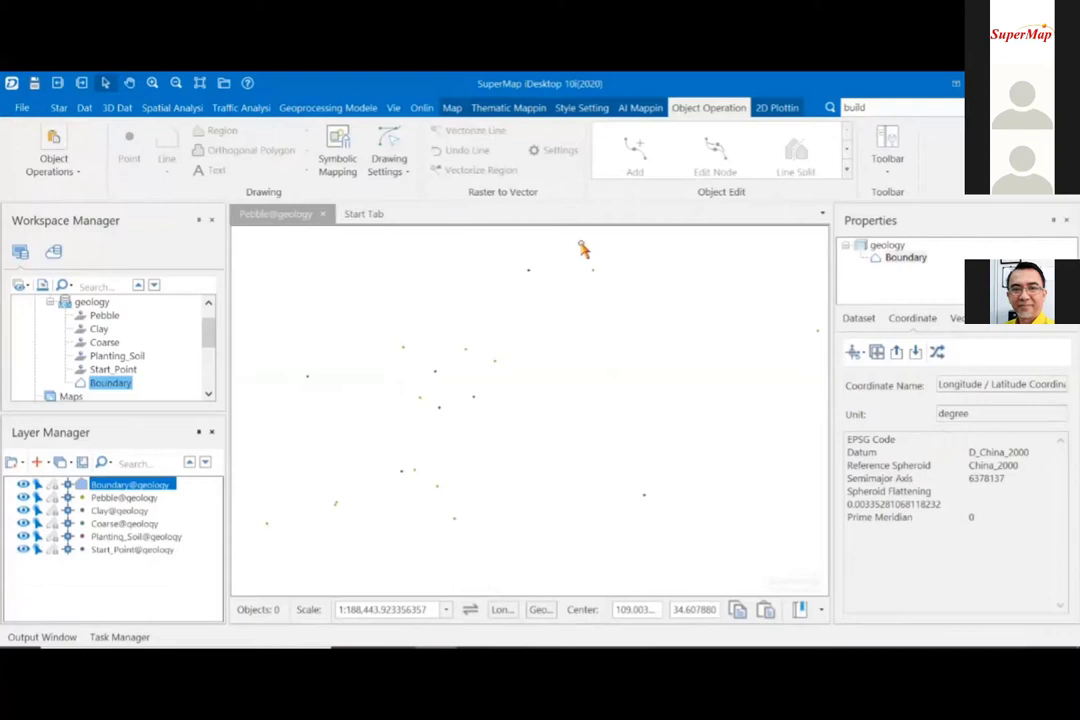
click(421, 366)
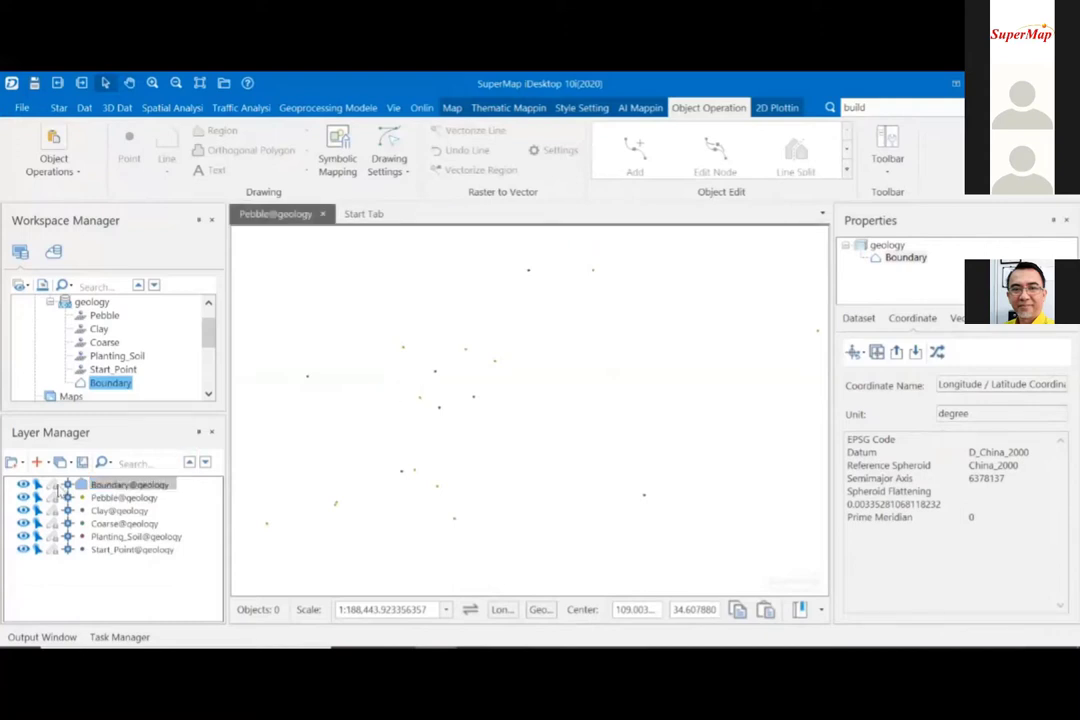
click(55, 486)
click(53, 486)
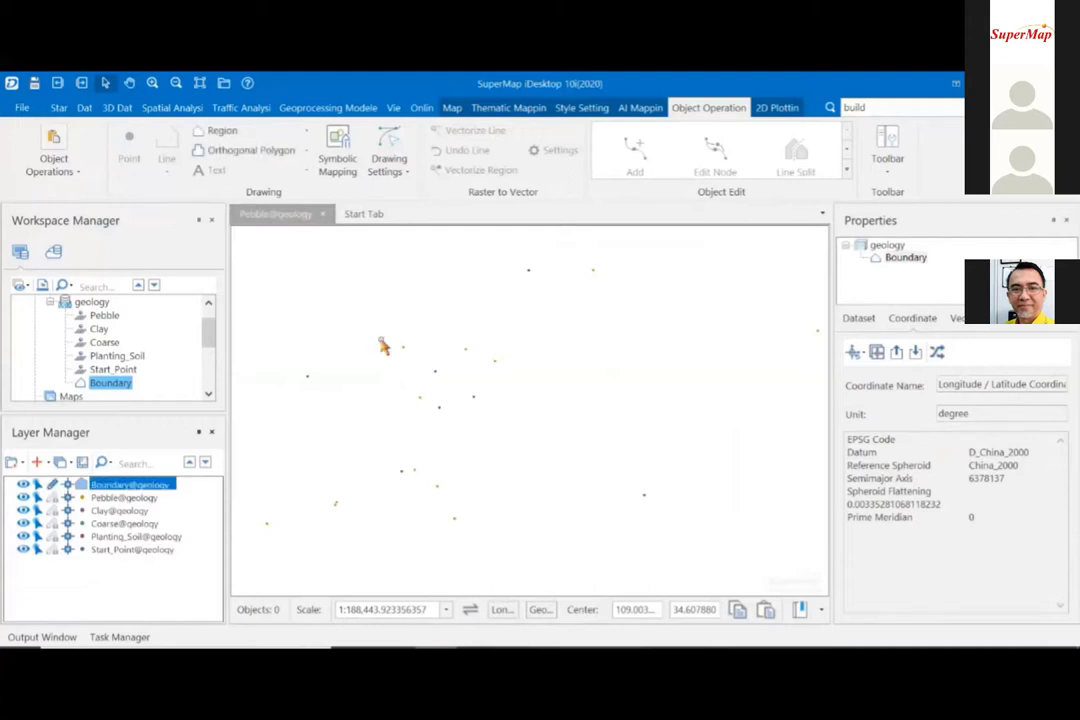
- Draw a four-sided region around the central points in the Boundary layer, spanning about X 108.885 to 108.986 and Y 34.605 to 34.670
click(224, 133)
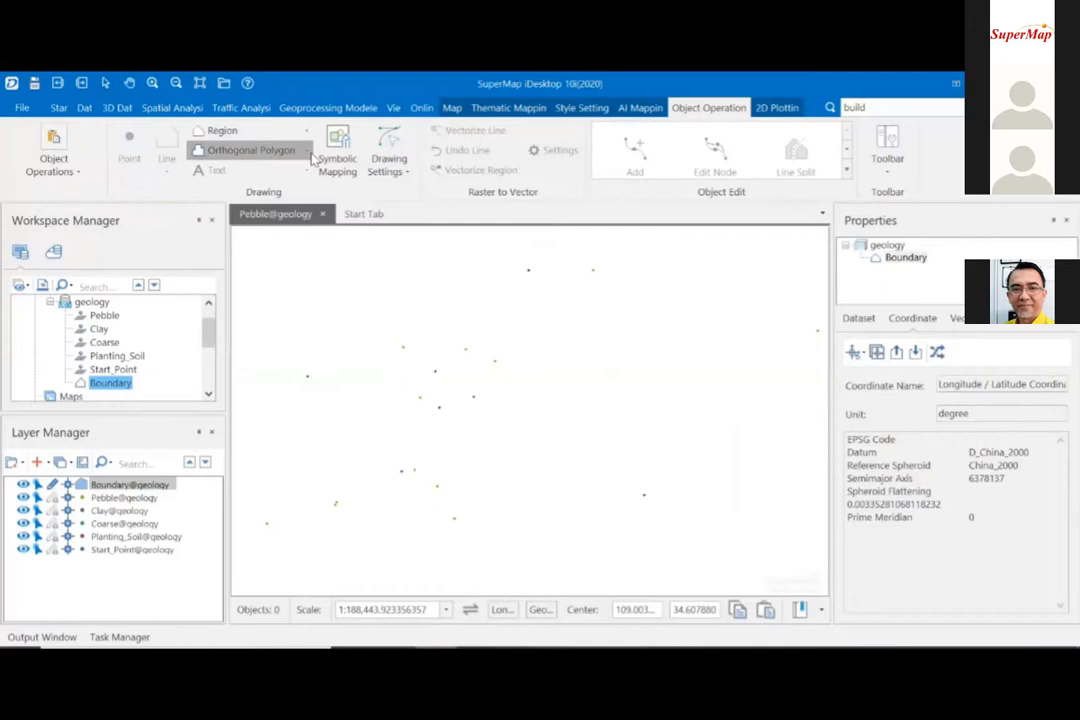
click(307, 151)
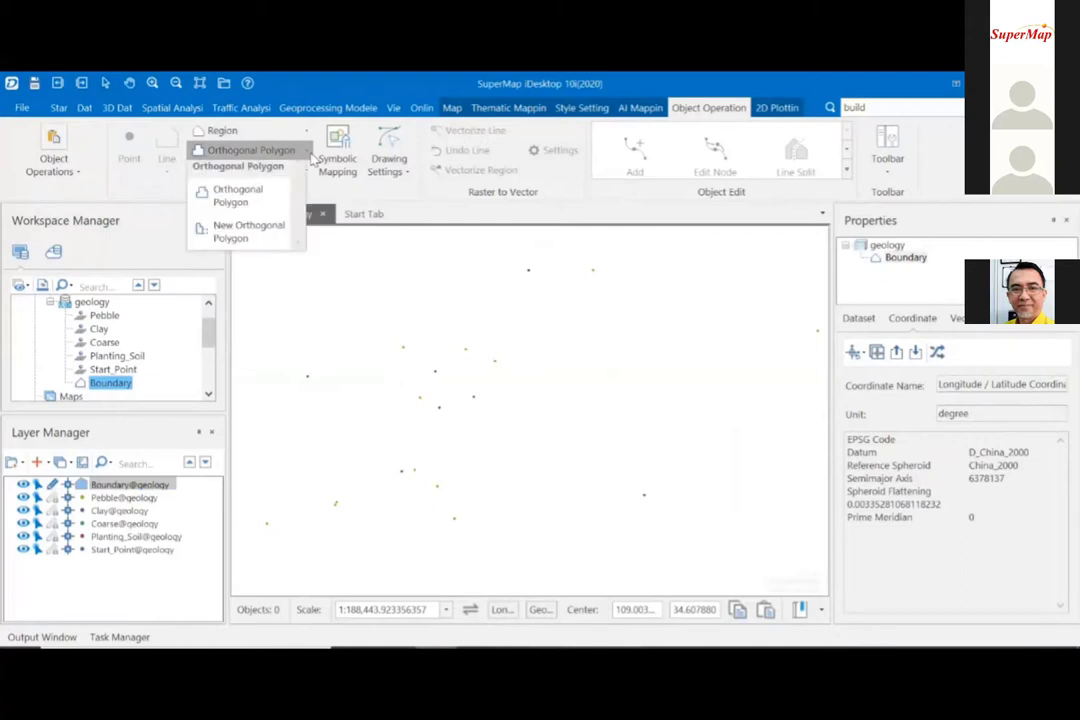
click(310, 153)
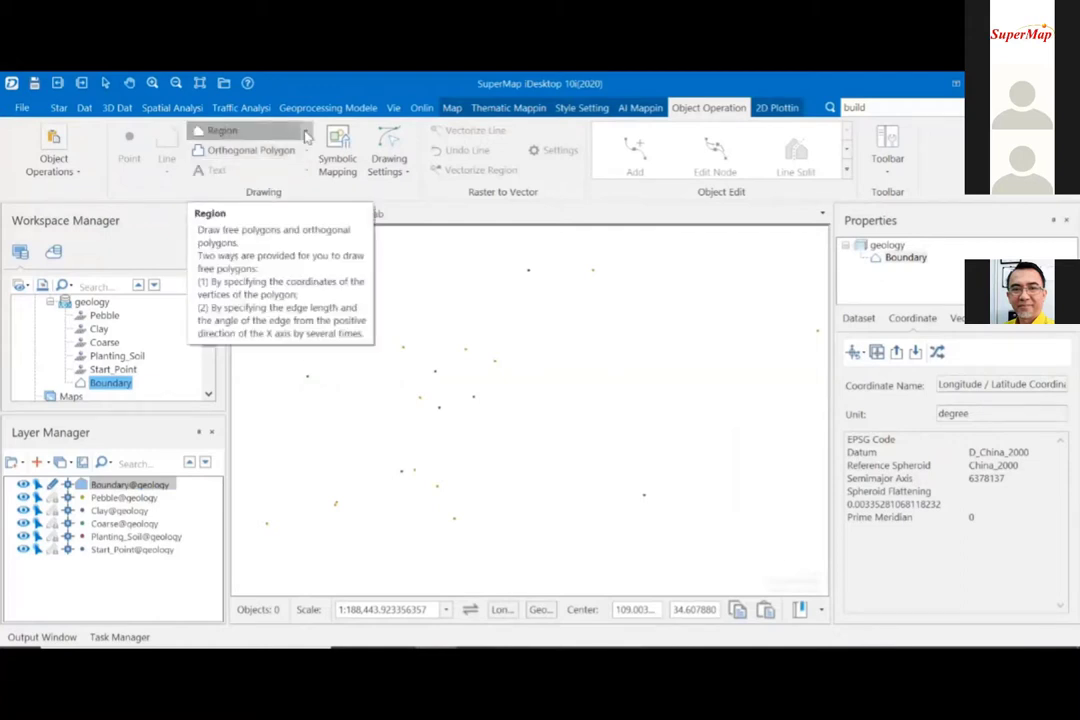
click(307, 137)
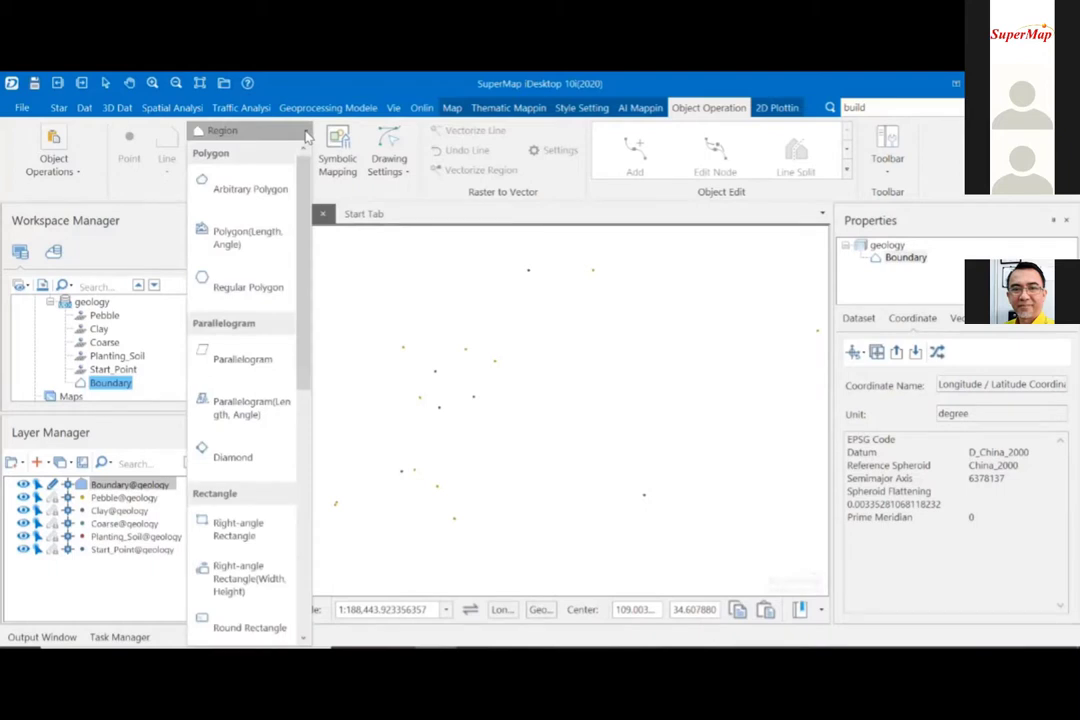
click(307, 137)
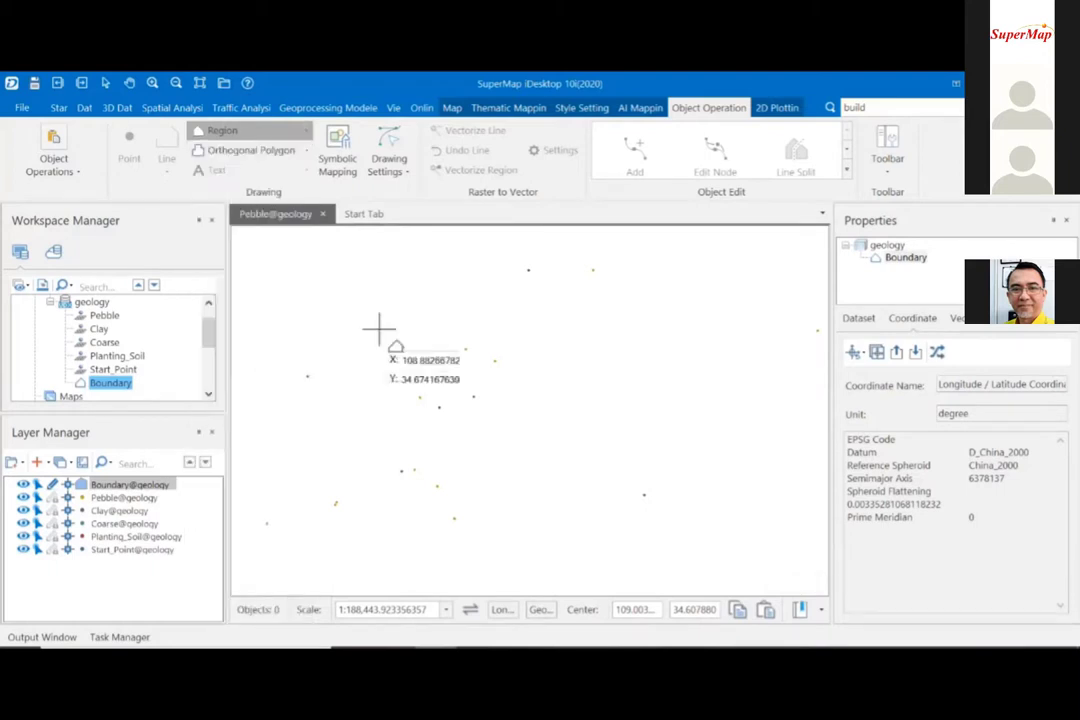
click(379, 329)
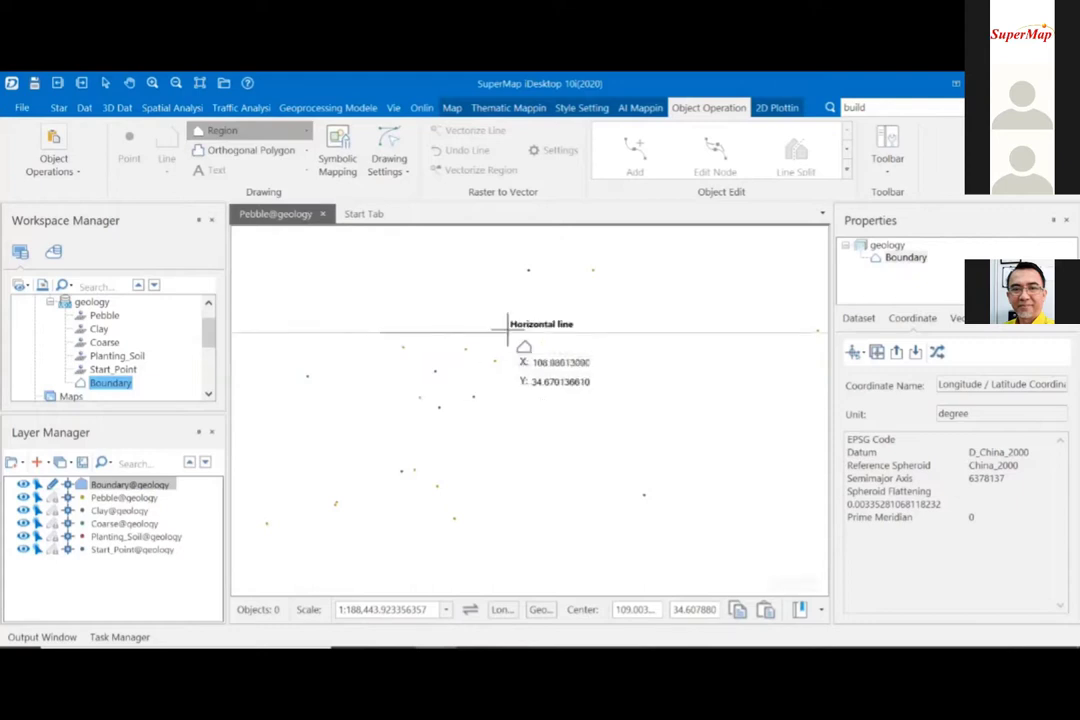
click(507, 330)
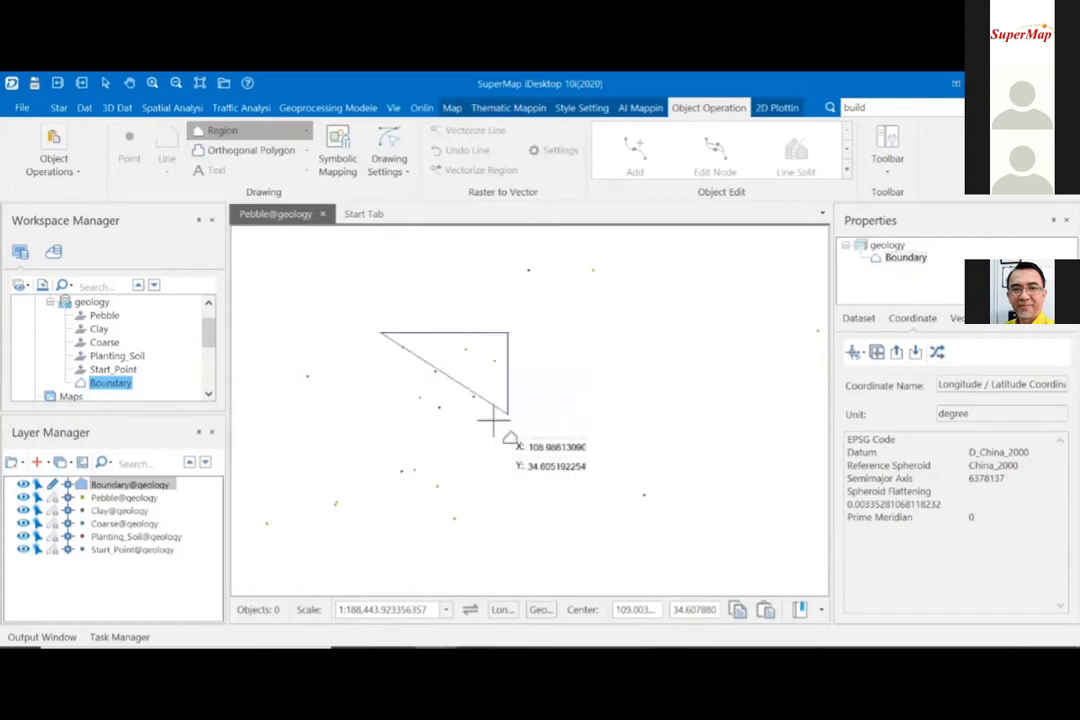
click(493, 421)
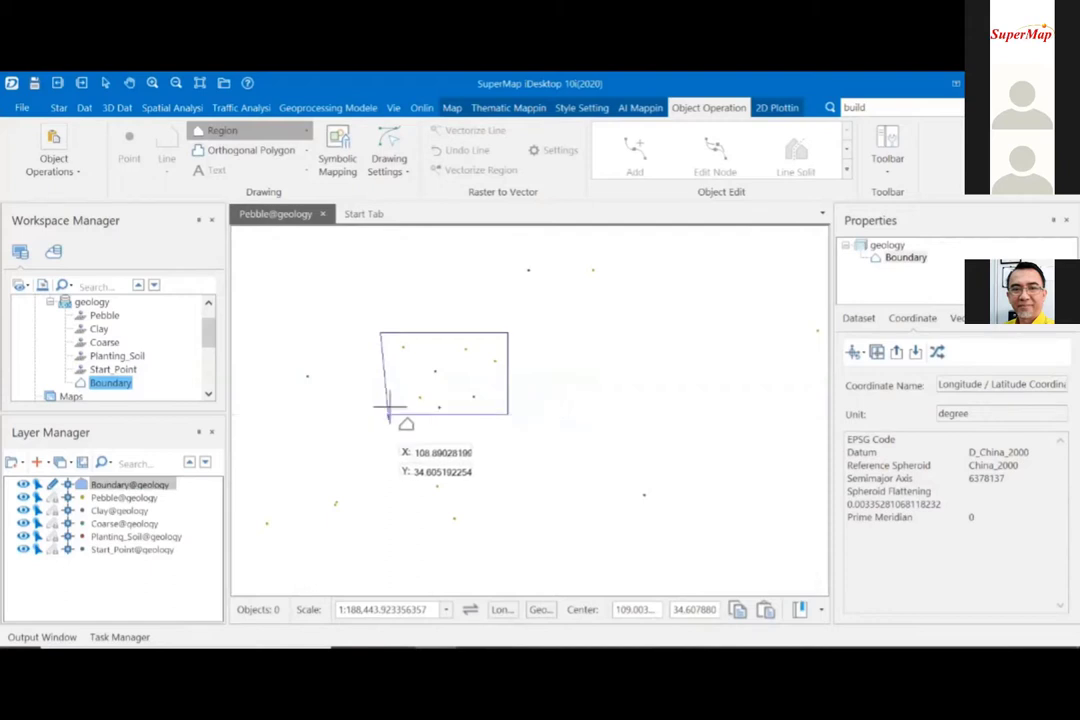
click(388, 408)
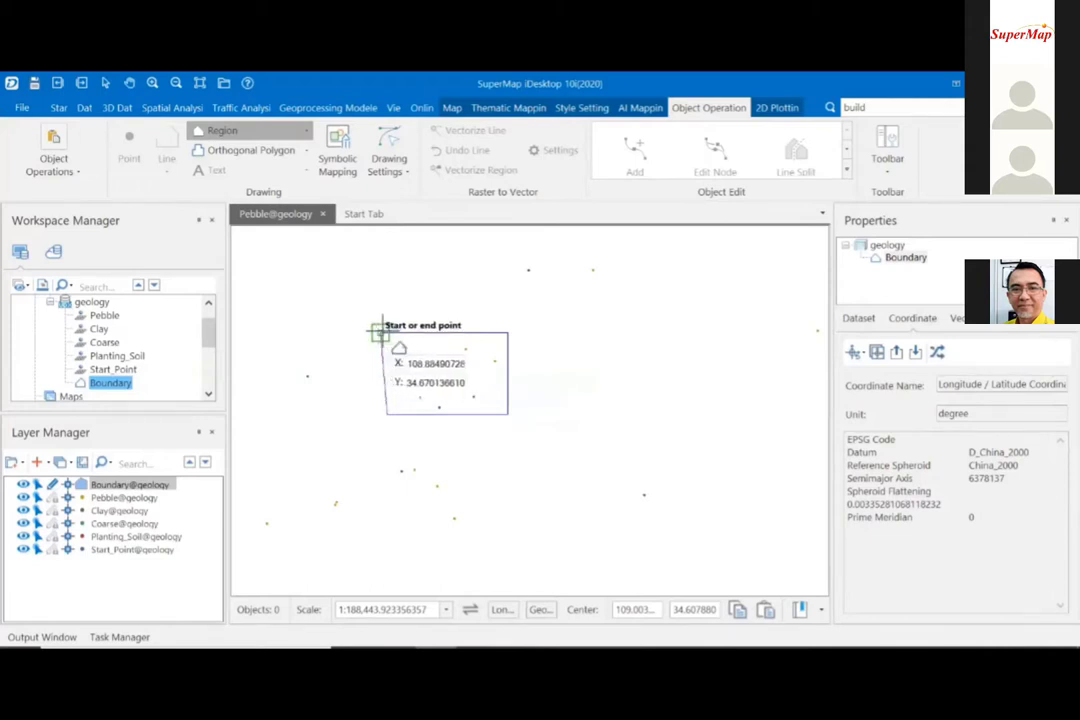
click(380, 332)
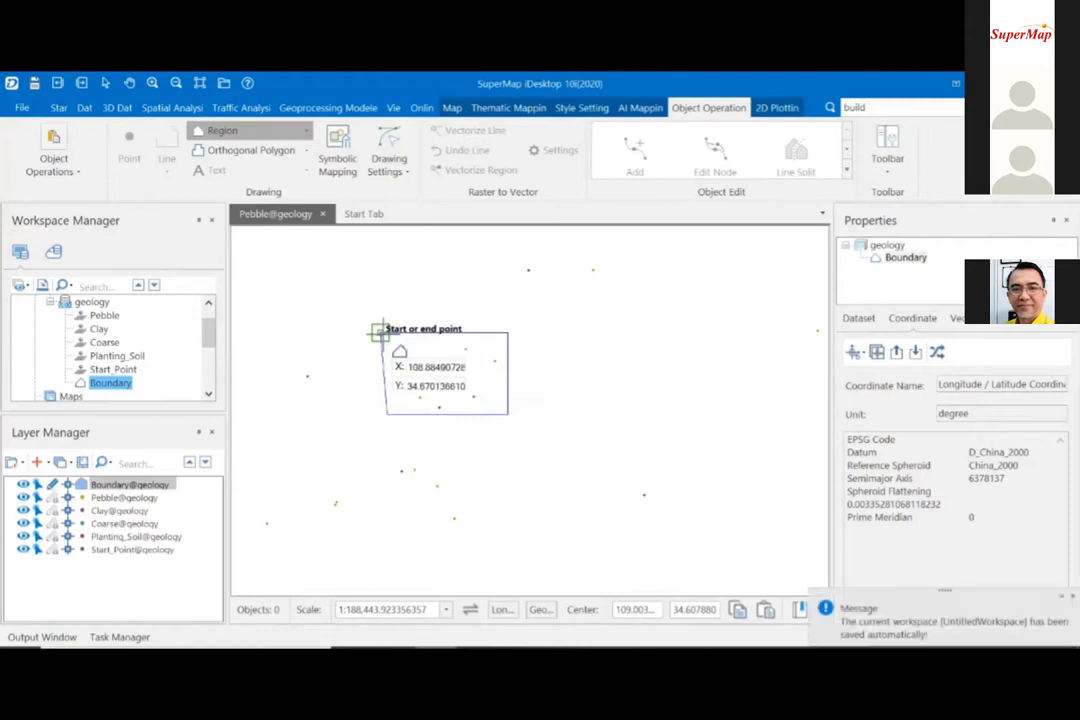
right_click(380, 331)
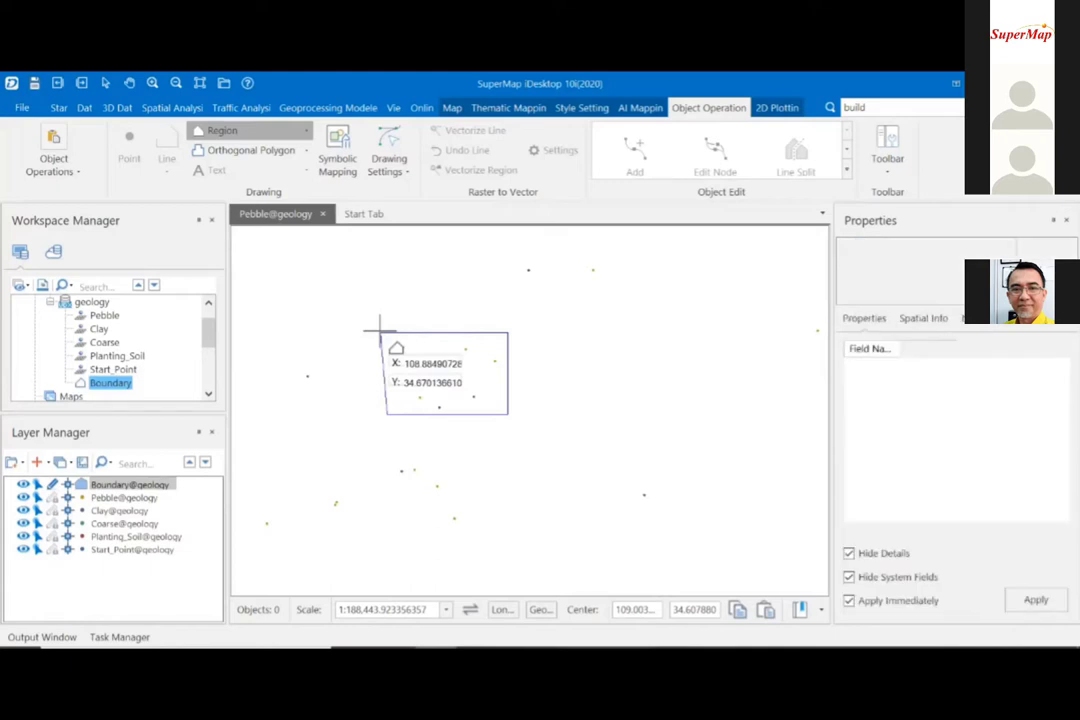
right_click(380, 331)
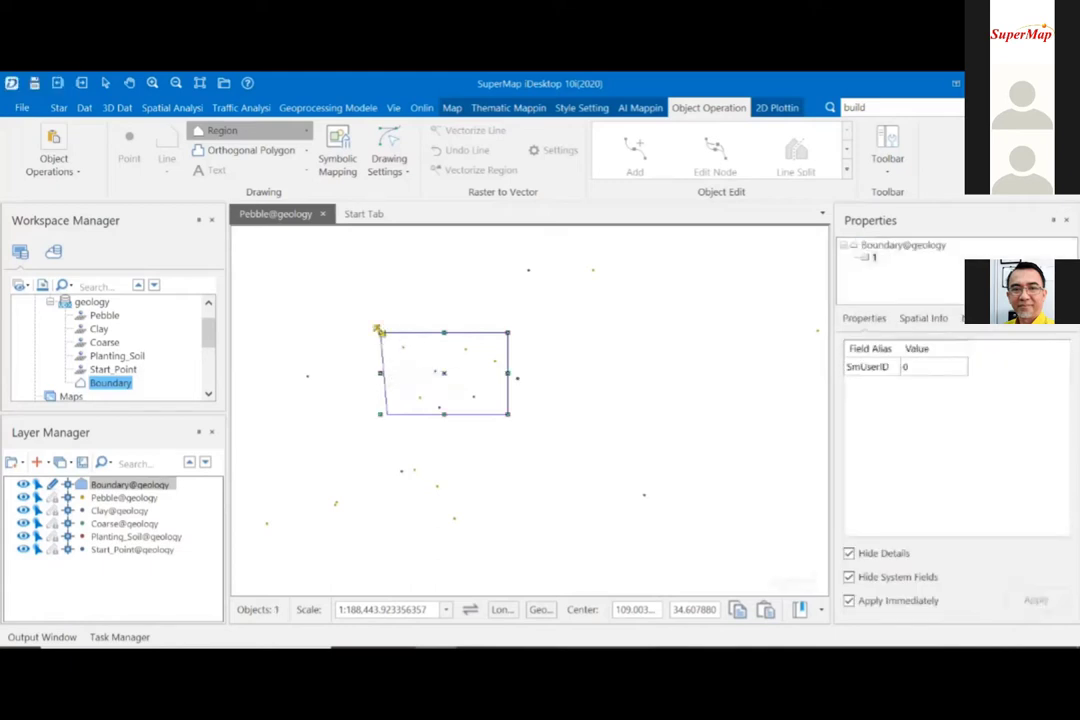
right_click(380, 331)
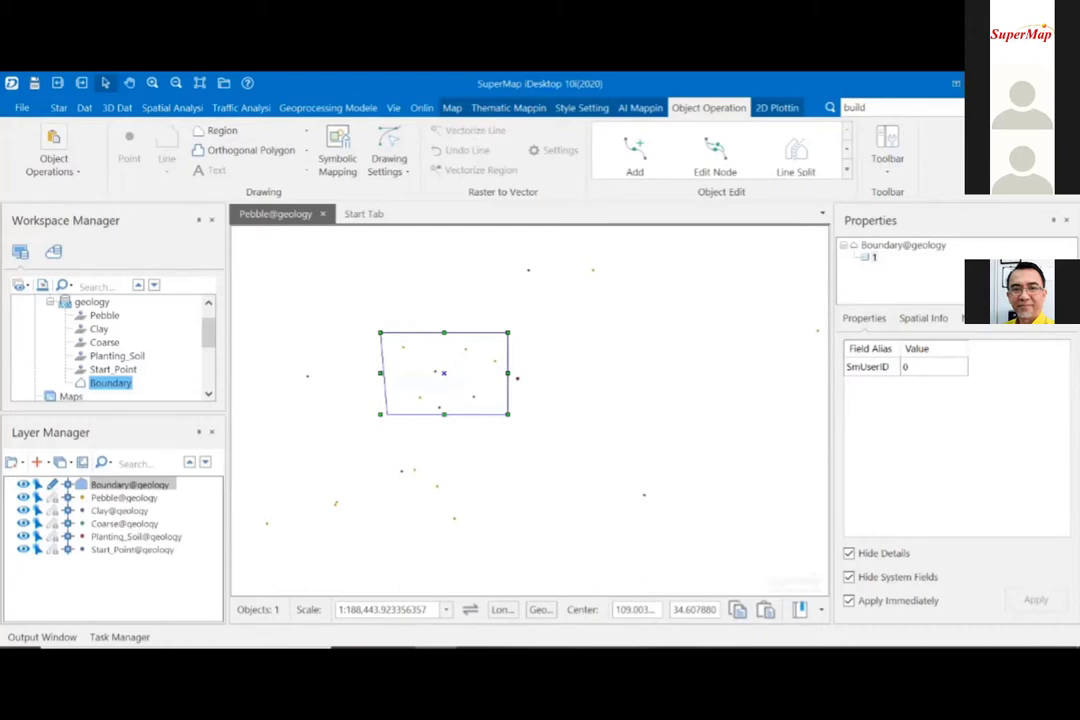
- Deselect the boundary polygon and turn off editing for the Boundary layer
click(52, 487)
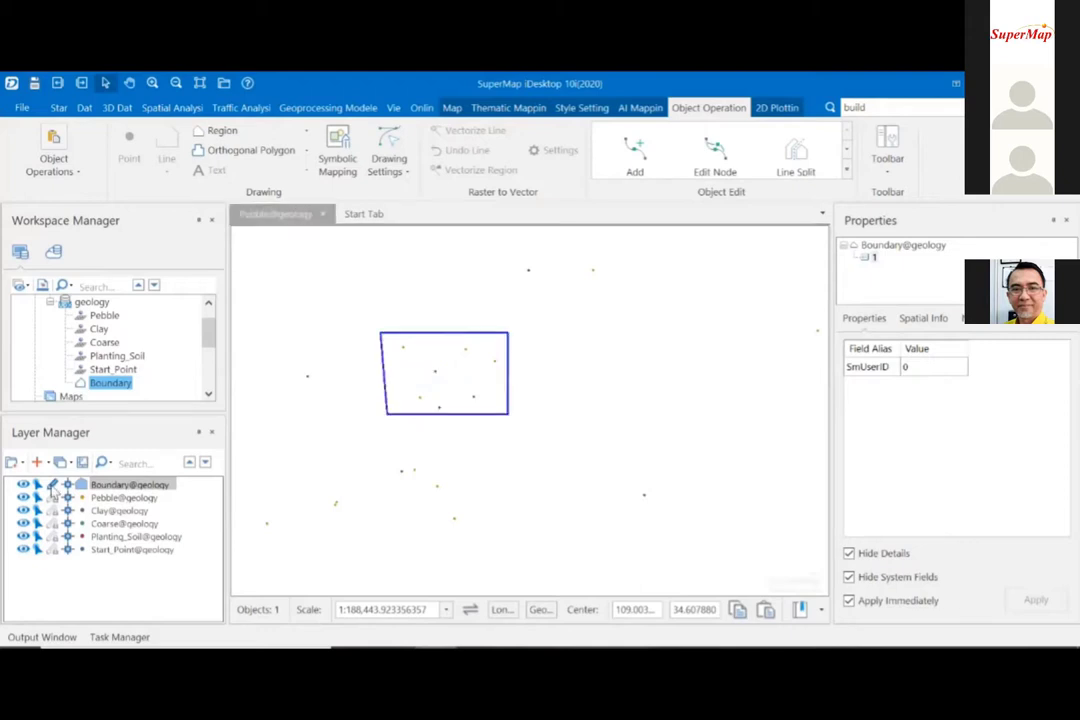
click(52, 488)
click(52, 485)
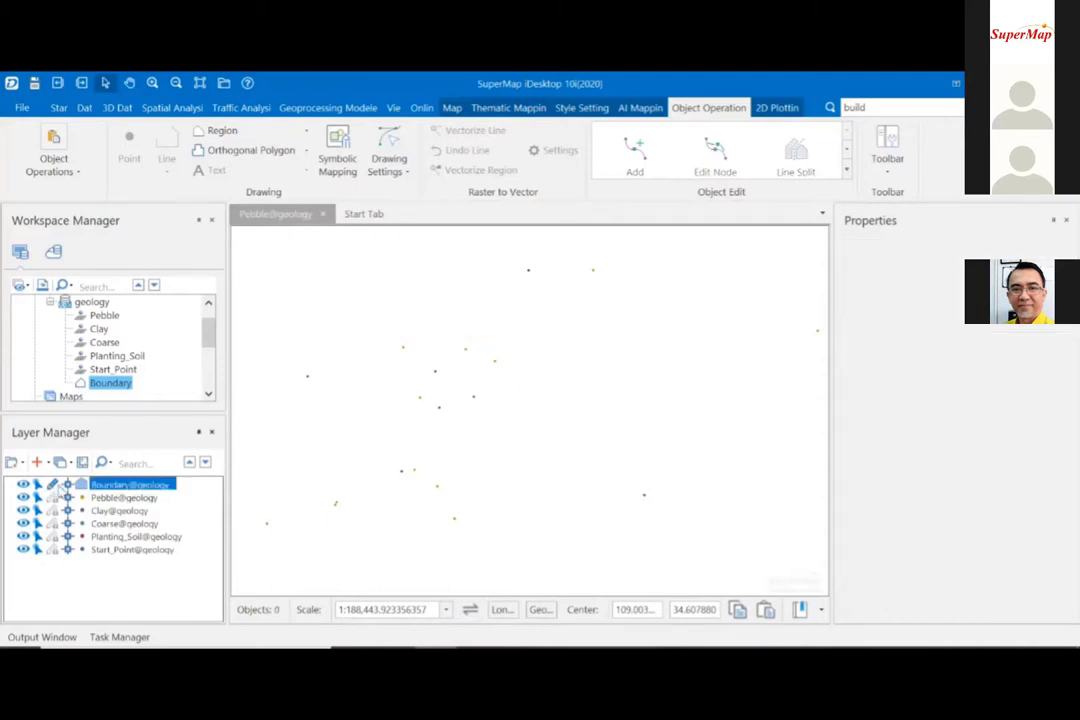
click(52, 485)
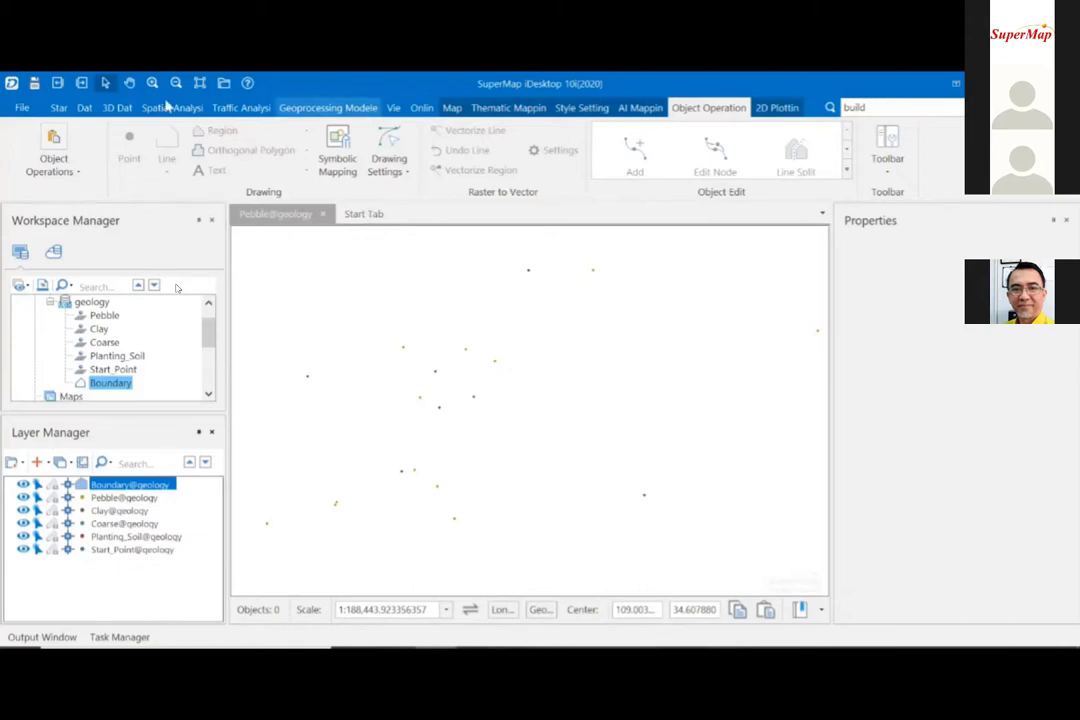
- Start the Geologic Body tool and add all five 3D point datasets of the geology datasource as sources
click(117, 108)
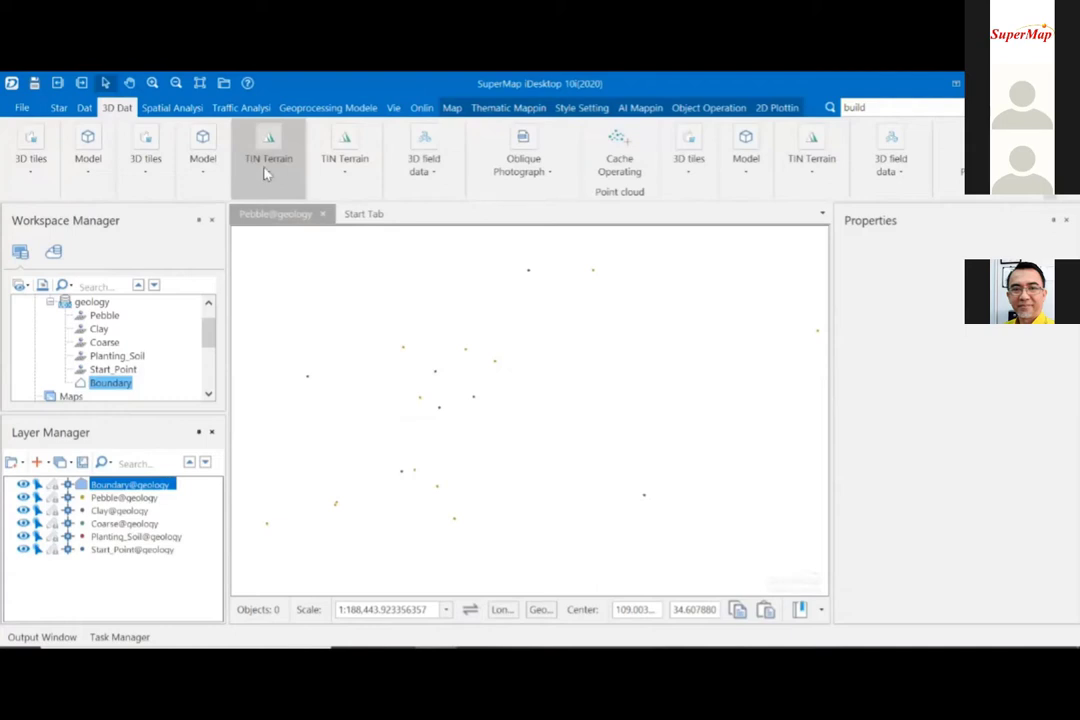
click(212, 180)
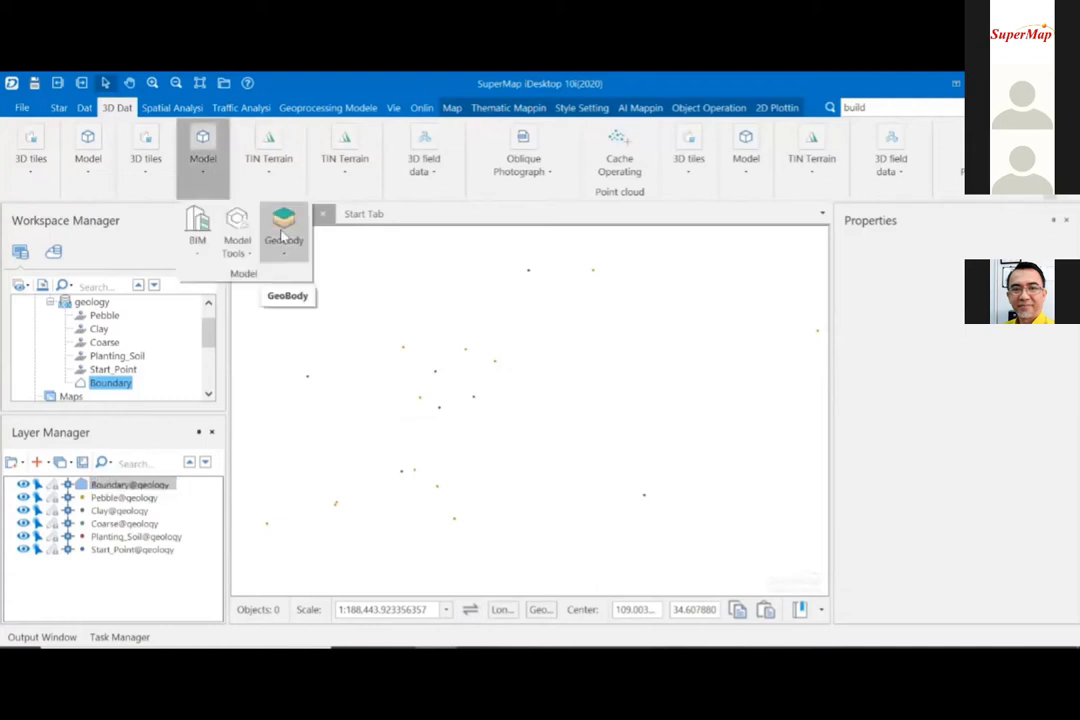
click(283, 236)
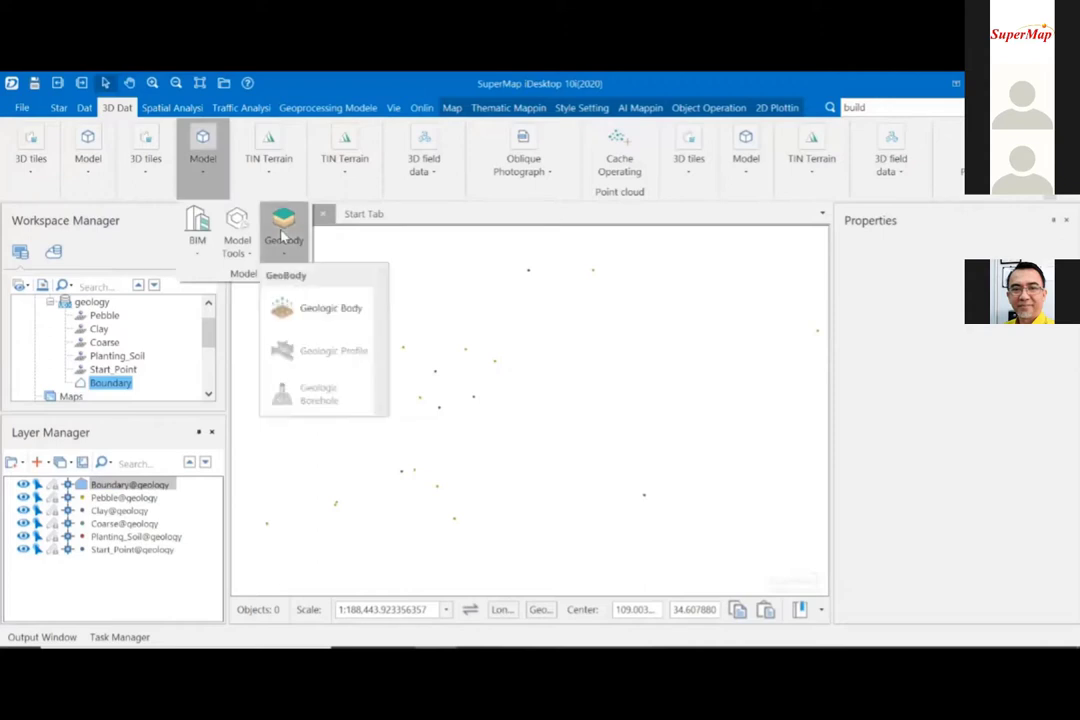
click(310, 308)
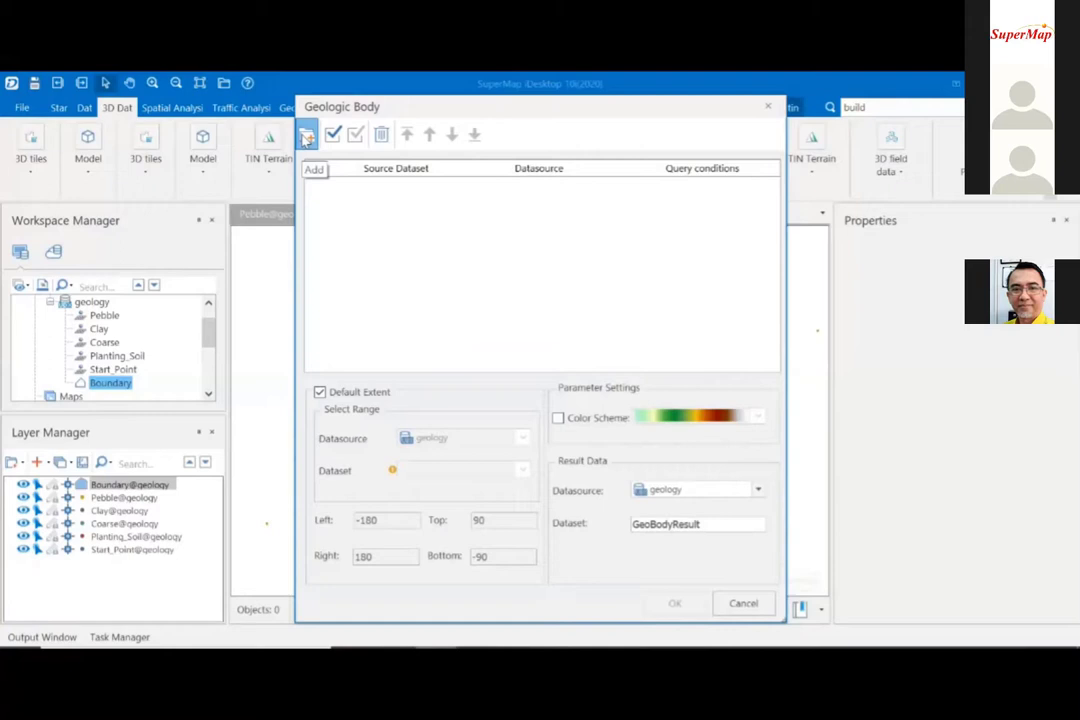
click(307, 137)
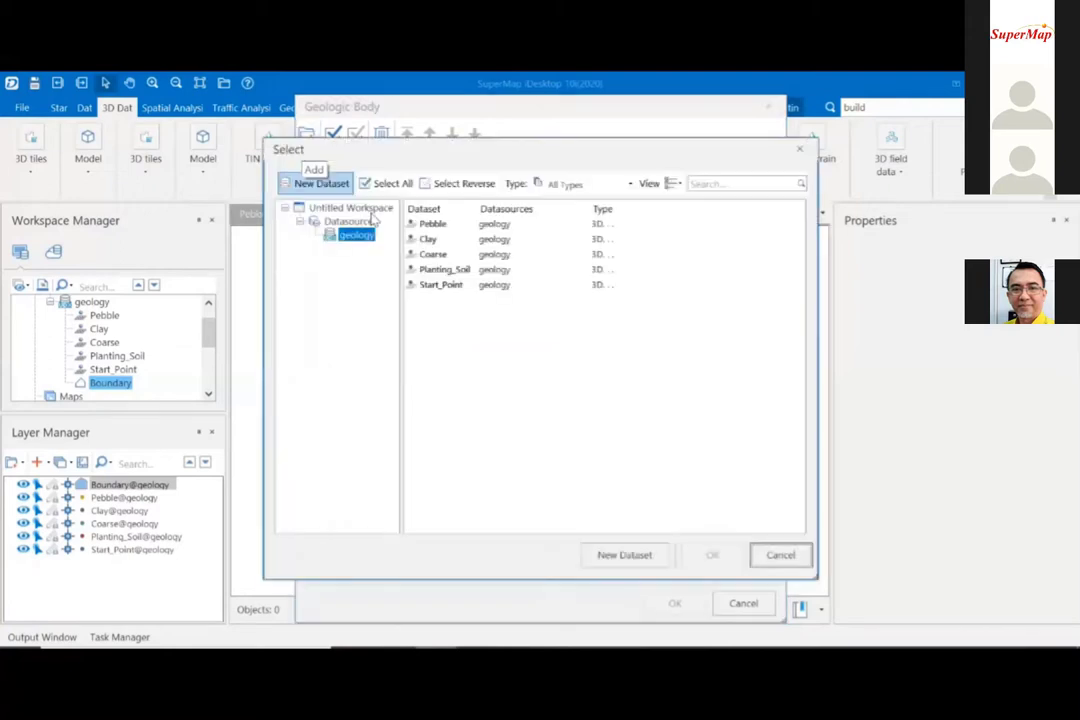
click(392, 185)
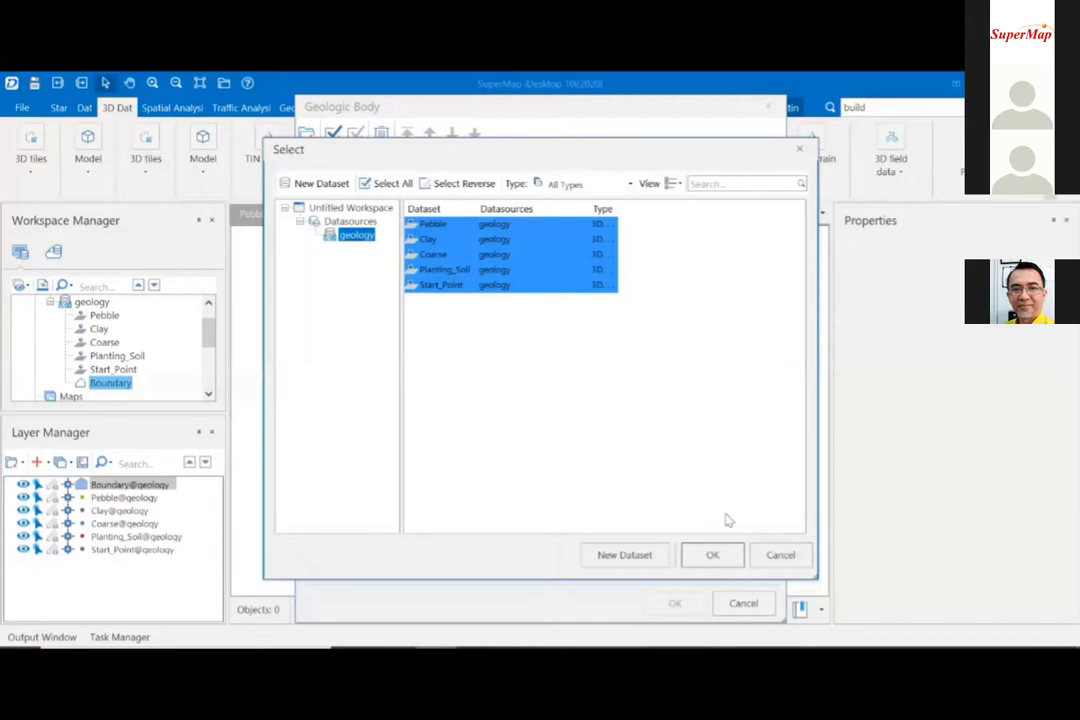
click(711, 556)
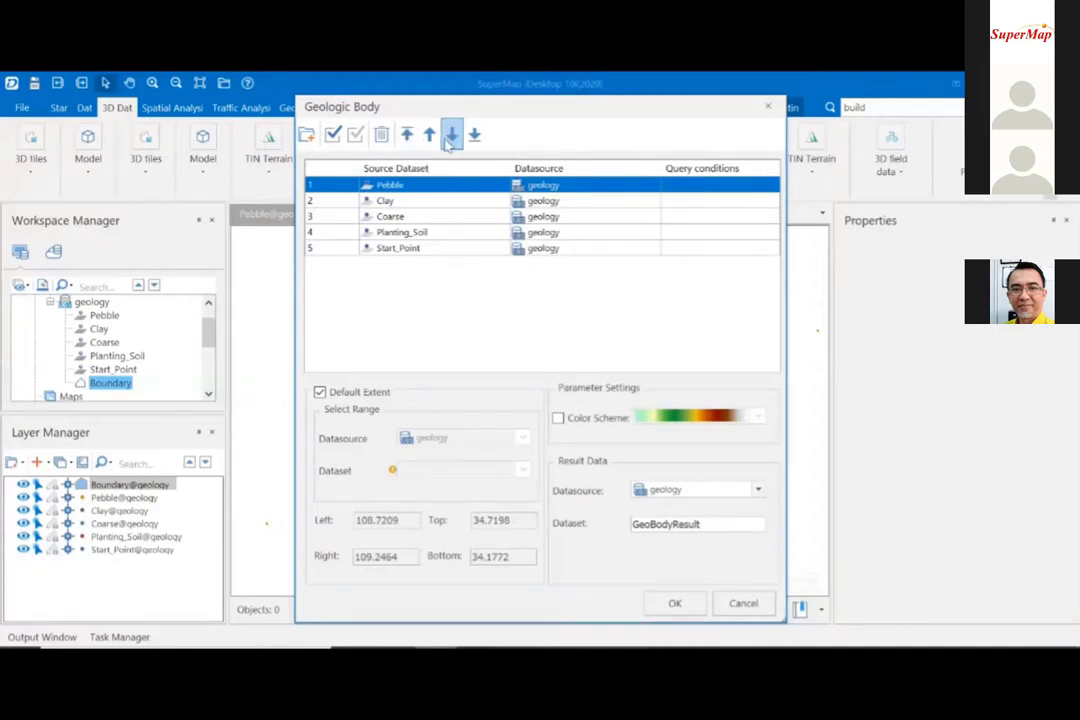
- Reorder the source datasets so that Start_Point is first and Planting_Soil second
click(395, 249)
click(395, 249)
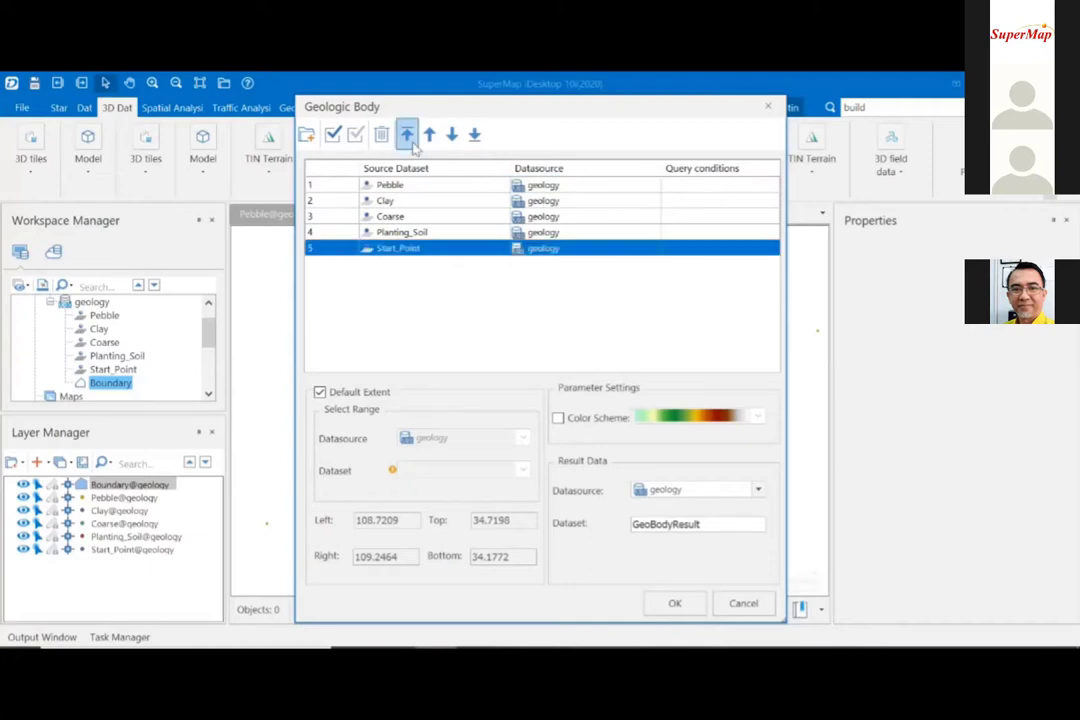
click(413, 145)
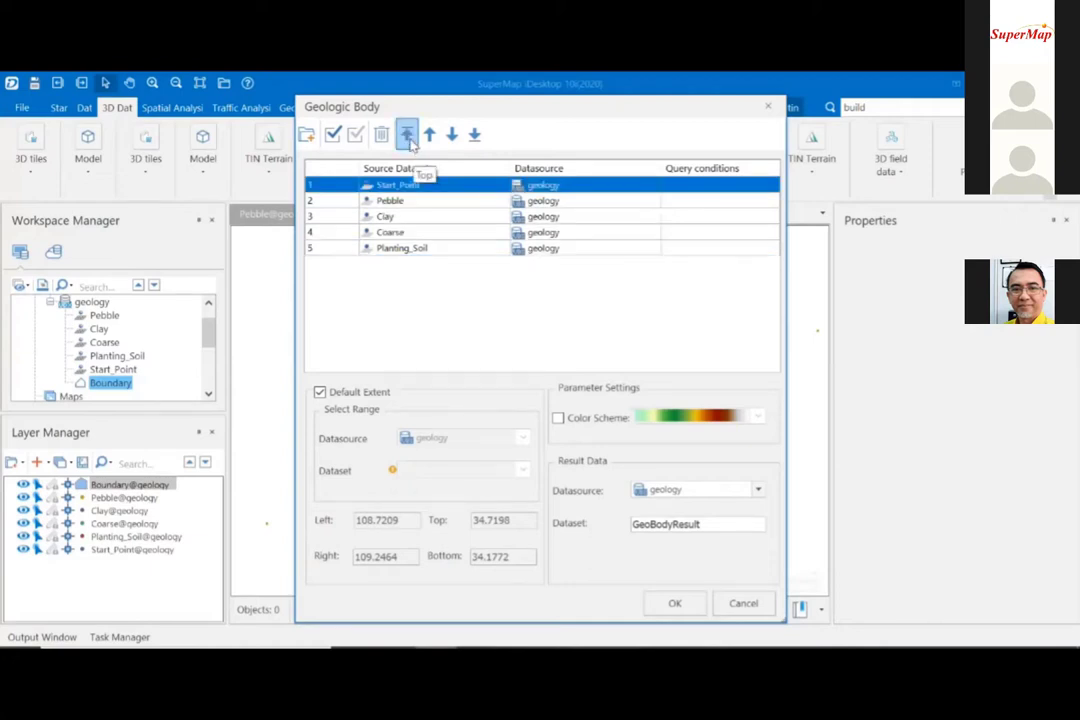
click(407, 250)
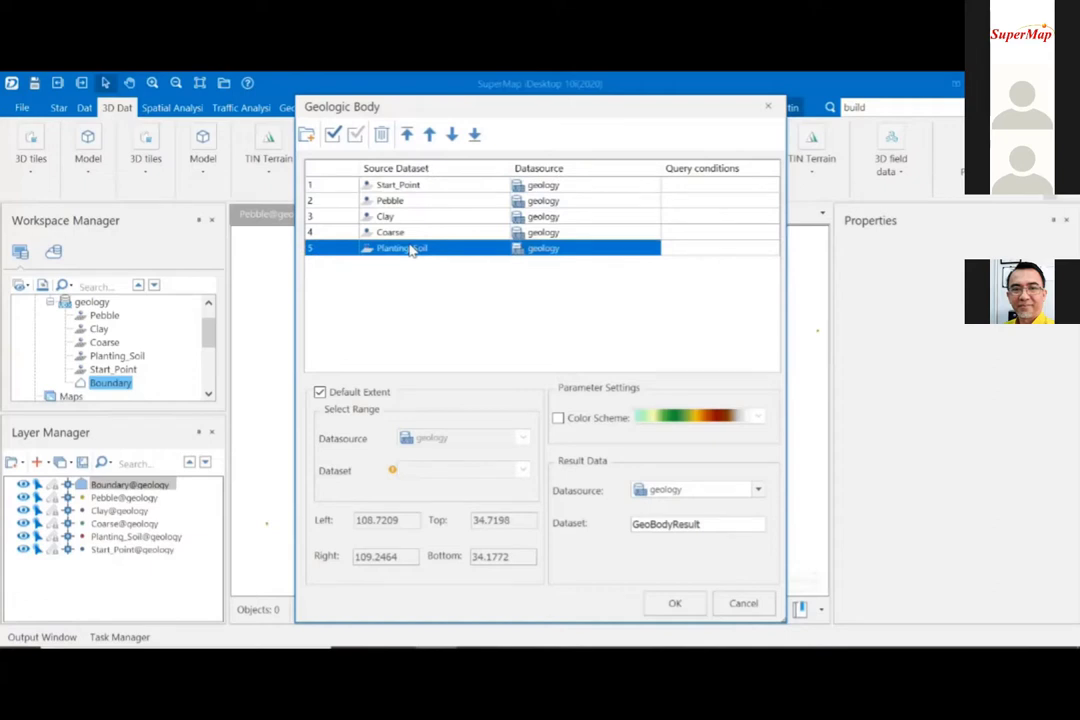
click(432, 137)
click(432, 137)
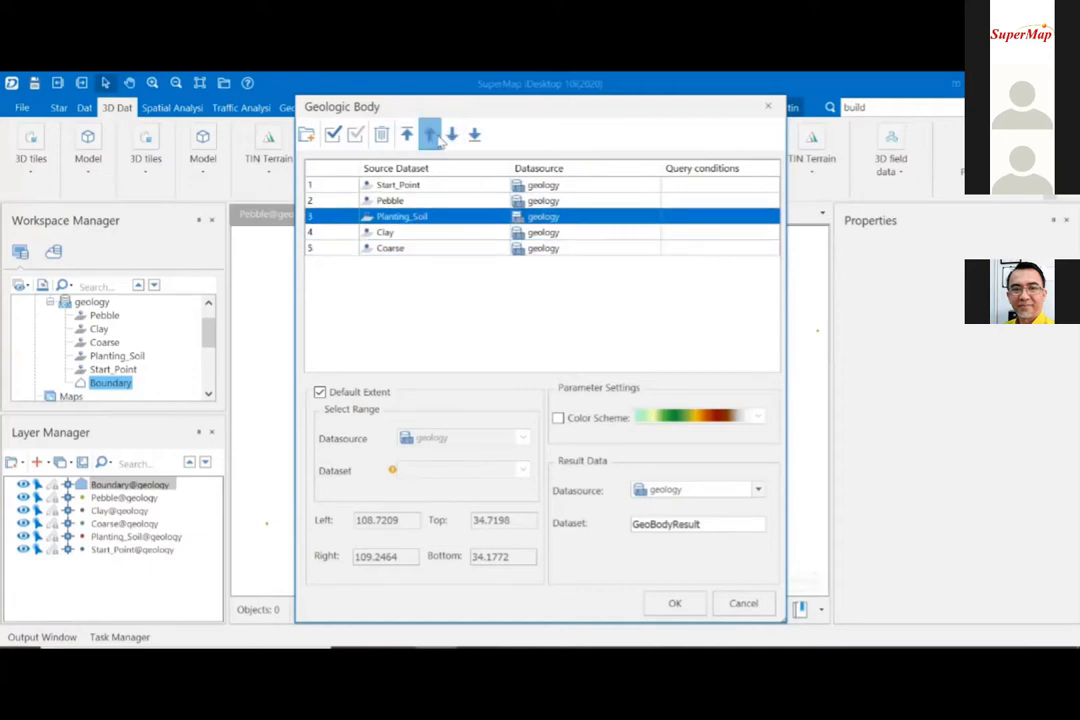
click(432, 137)
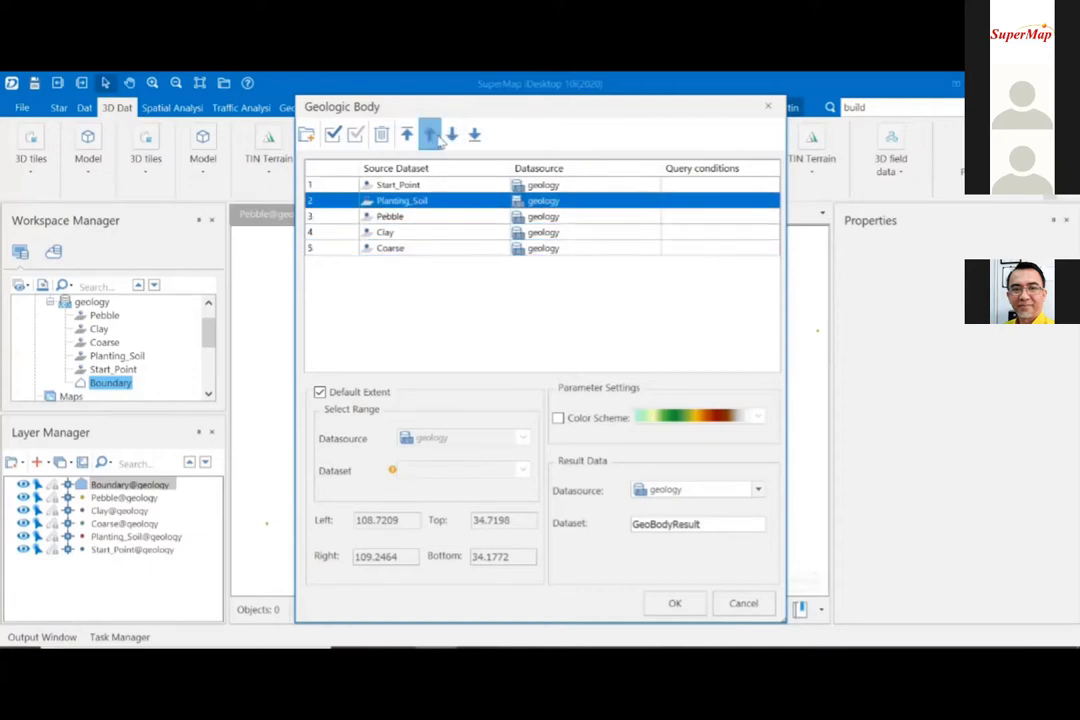
- Move Coarse to third place and Clay to fourth in the source dataset order, above Pebble
click(399, 249)
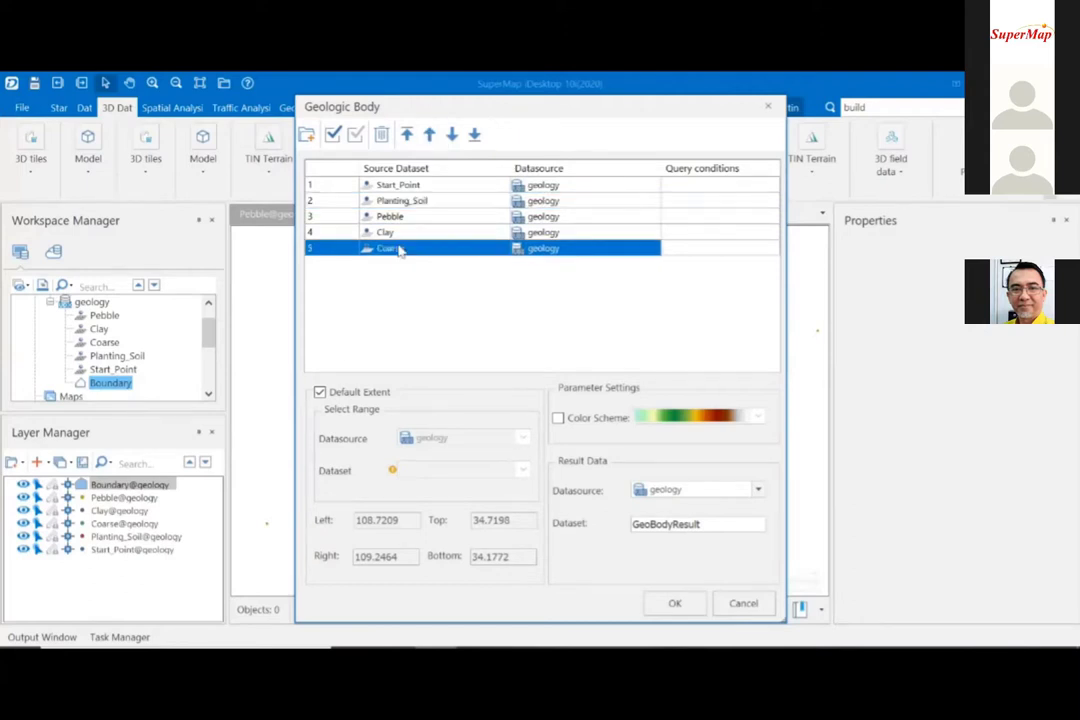
click(428, 136)
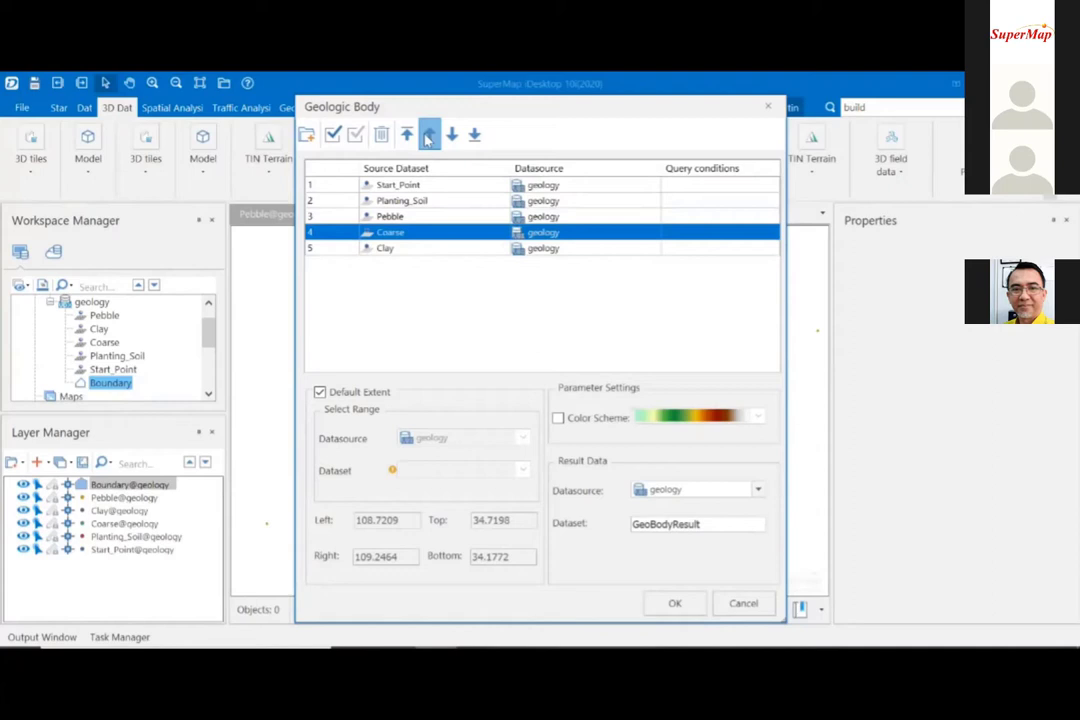
click(428, 136)
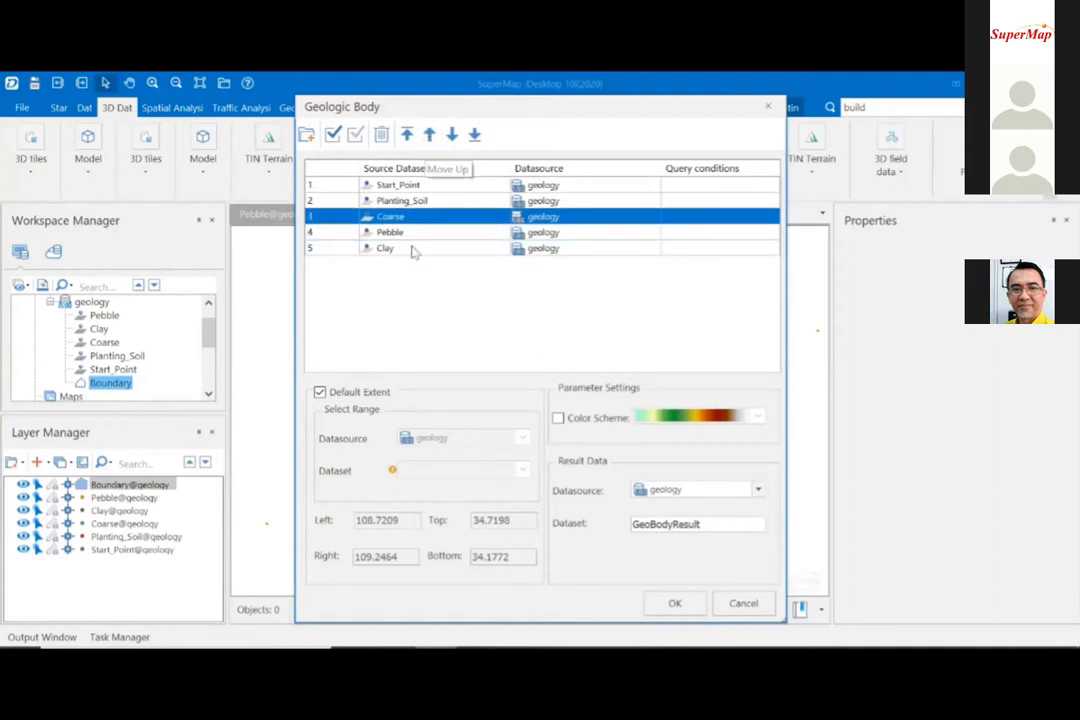
click(414, 249)
click(429, 137)
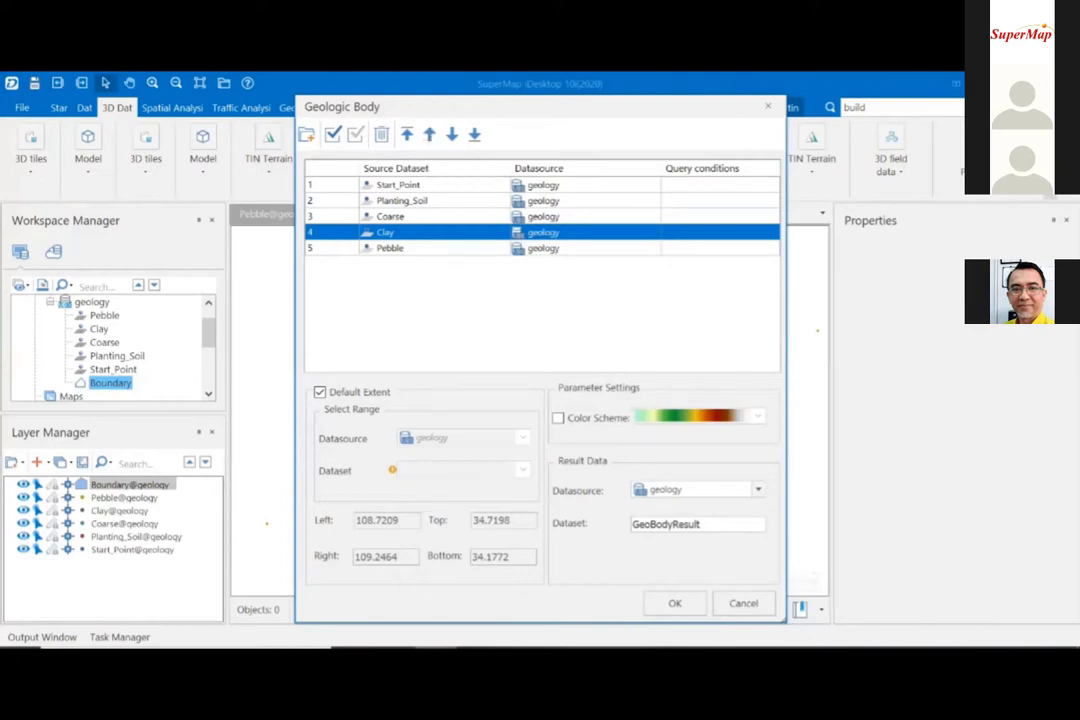
- Disable the default extent and use the Boundary dataset of the geology datasource as the range
click(320, 393)
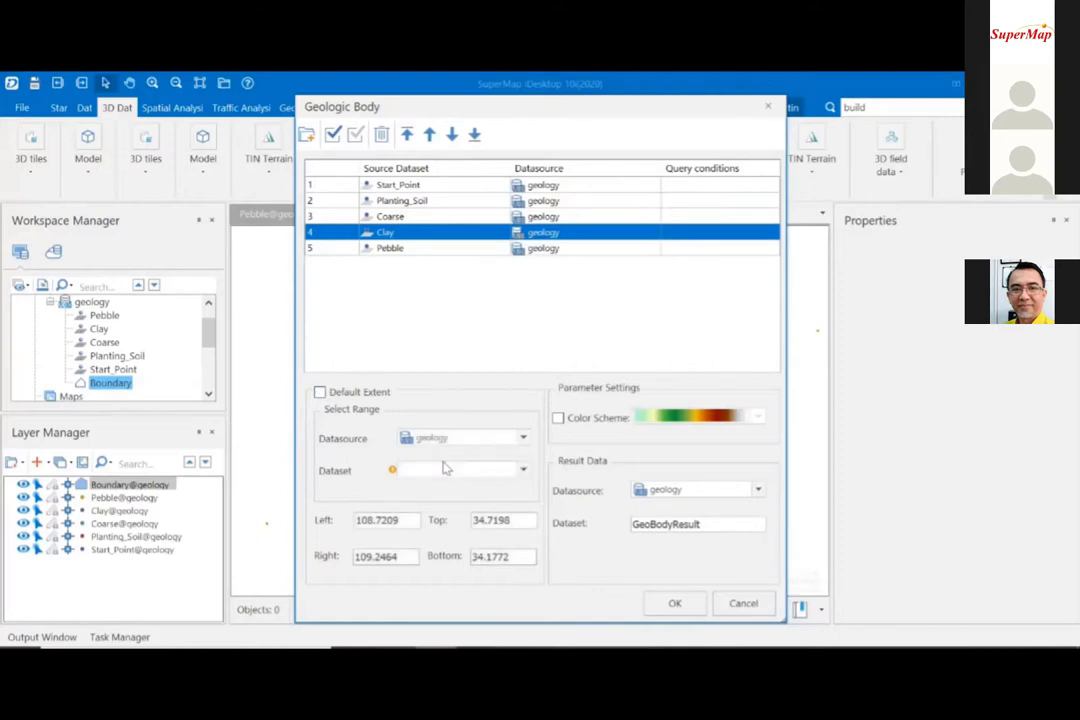
click(521, 469)
click(518, 479)
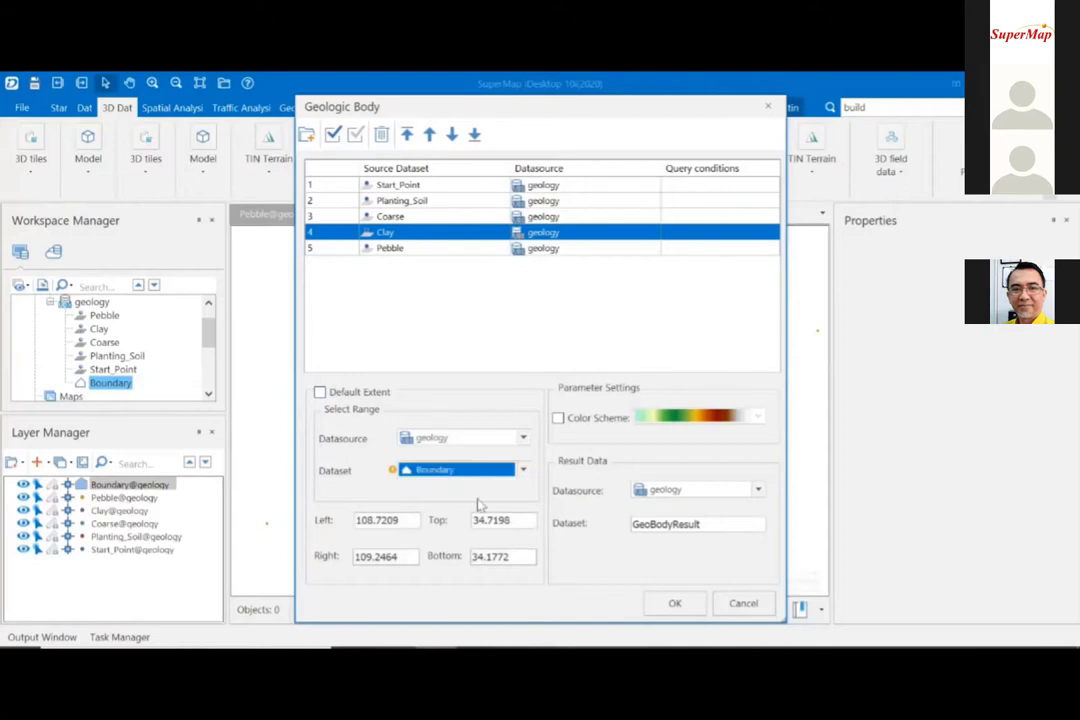
- Enable the color scheme for the geologic body and start a custom scheme with five color entries
click(557, 418)
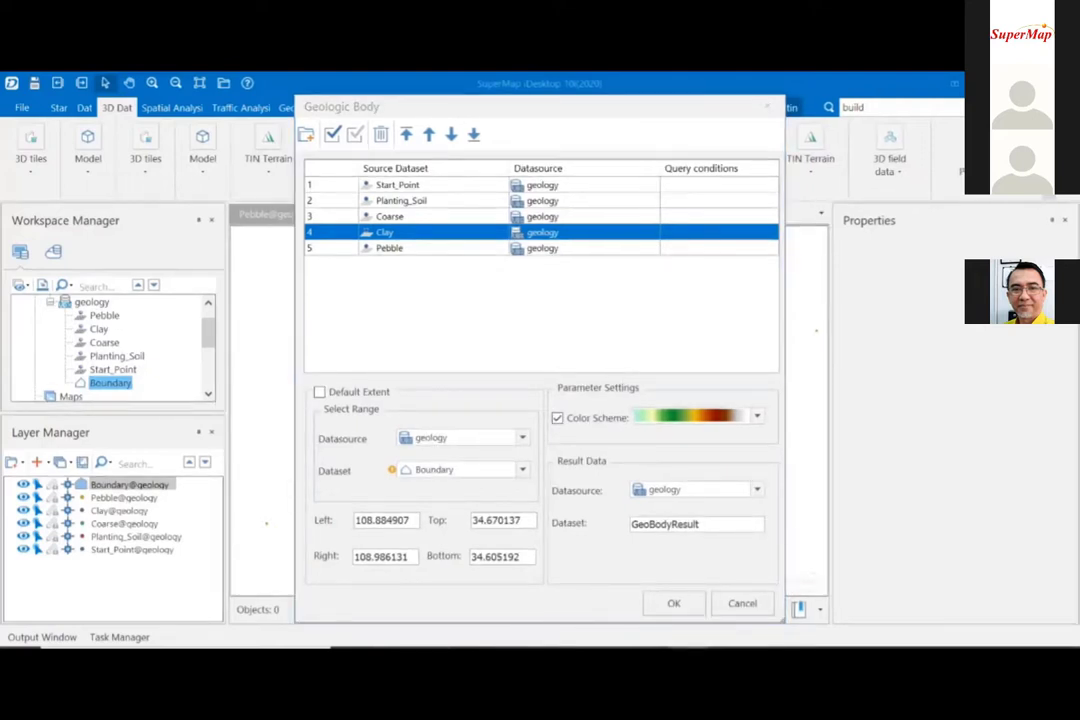
click(757, 416)
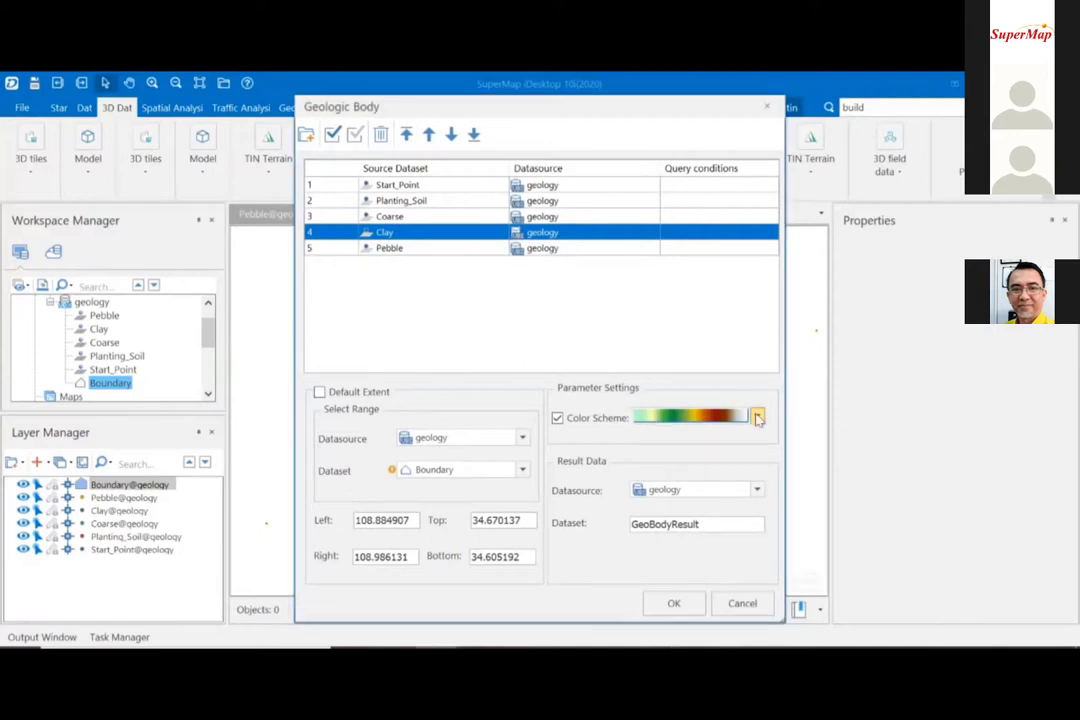
click(738, 435)
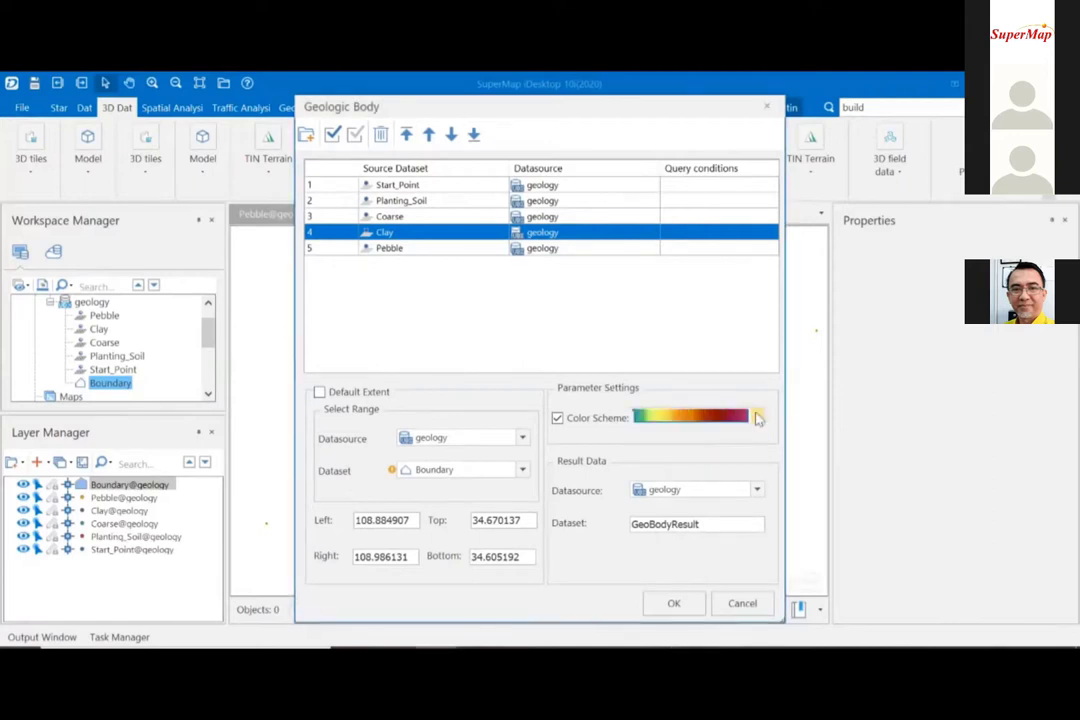
click(757, 417)
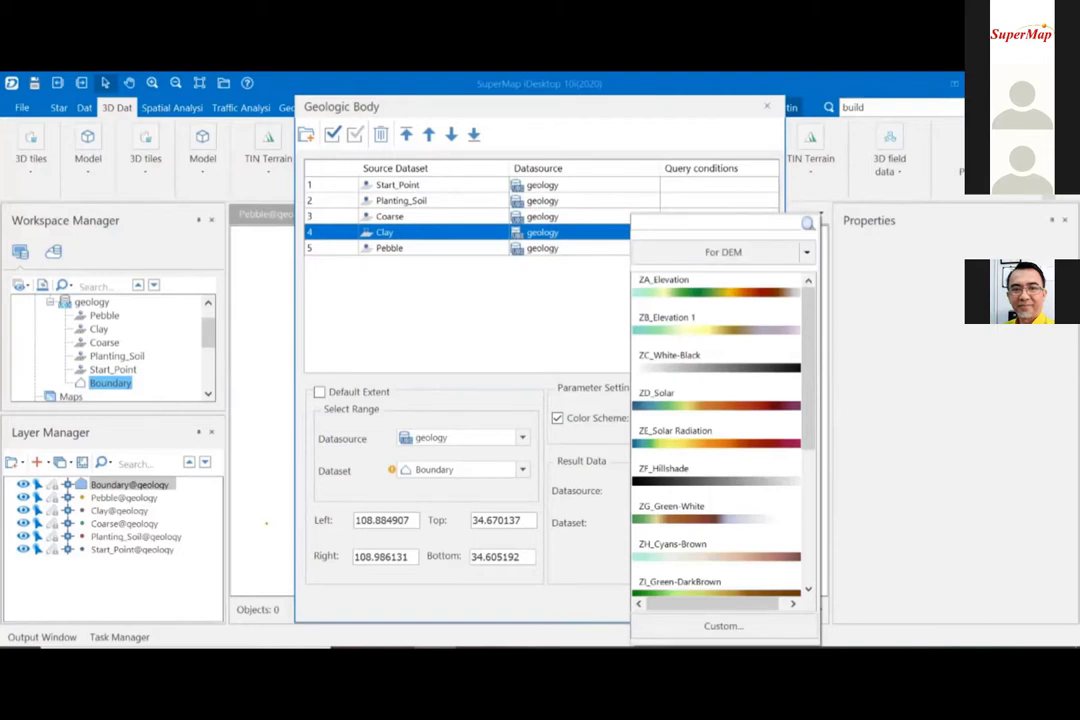
click(724, 627)
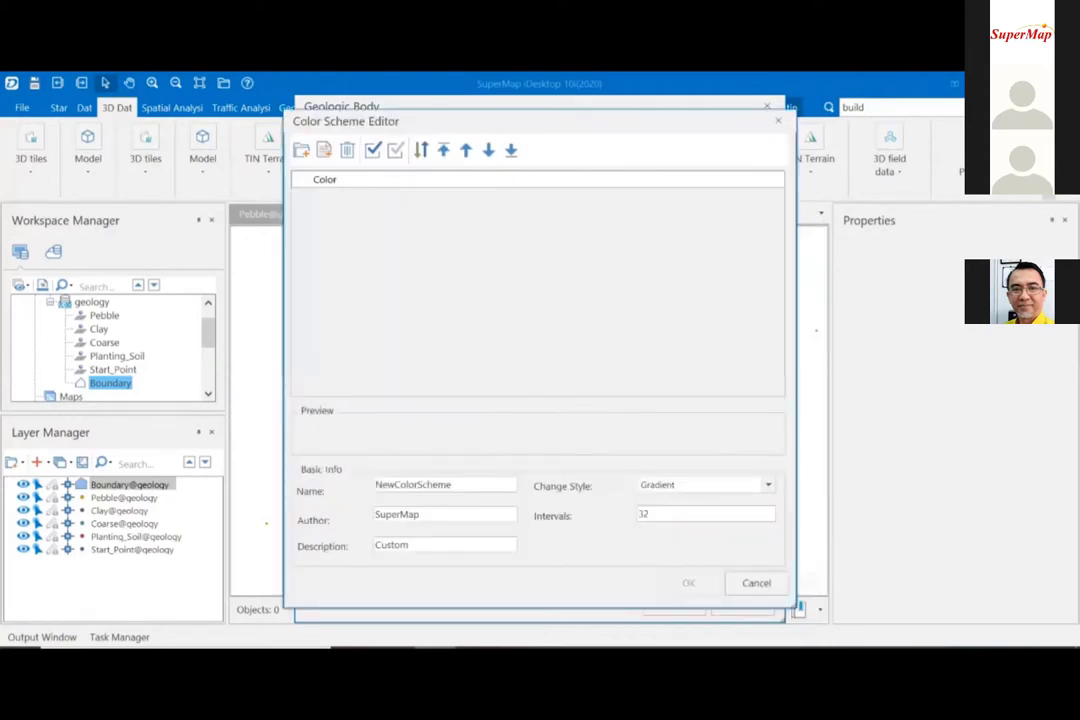
click(325, 151)
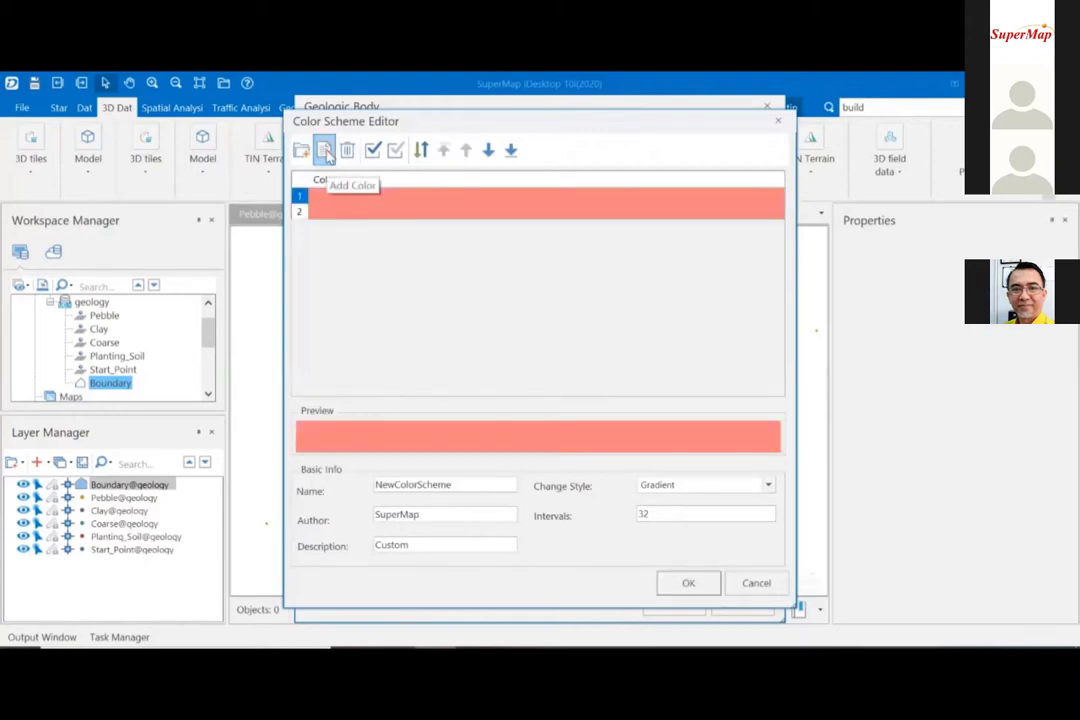
click(325, 151)
click(325, 151)
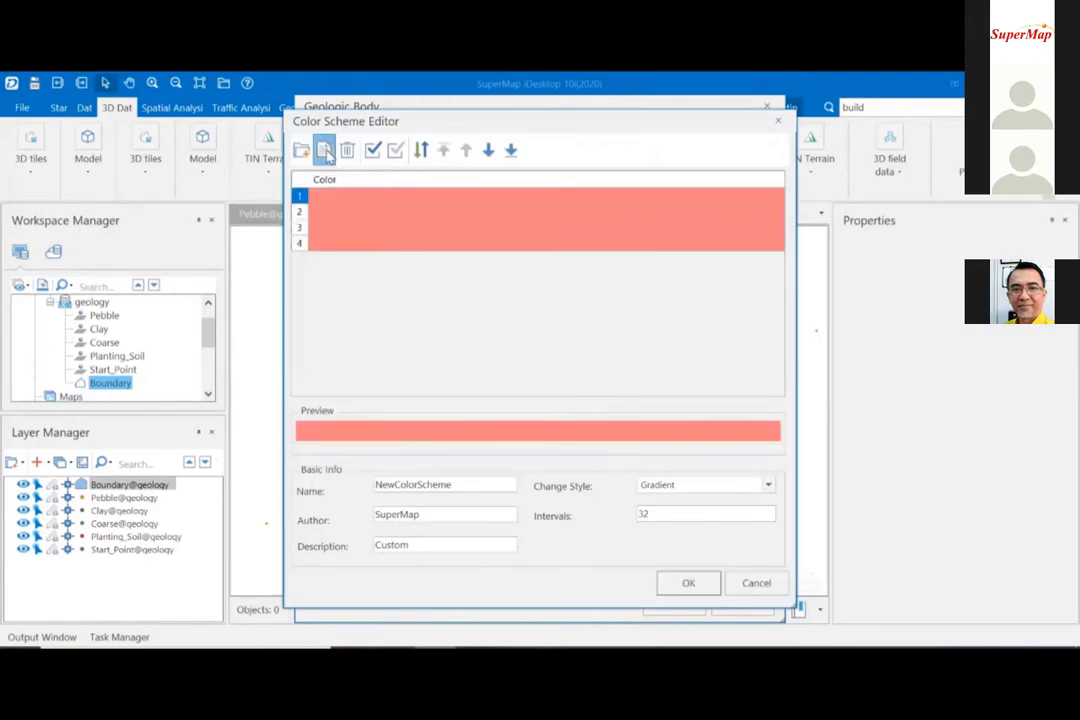
click(325, 151)
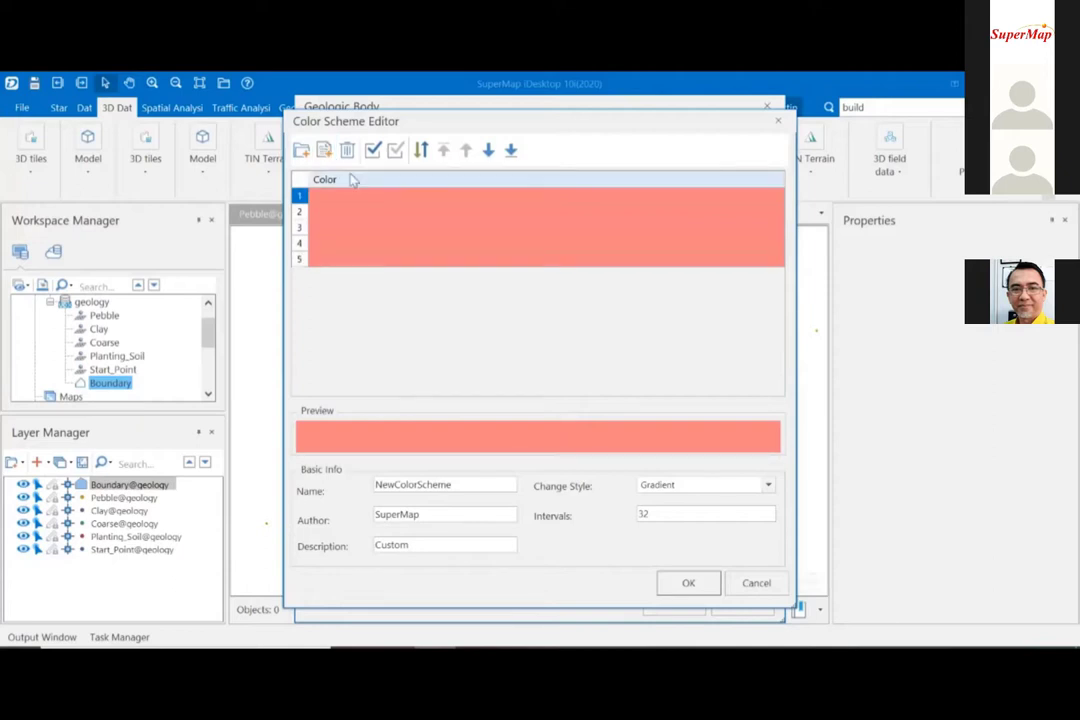
click(392, 212)
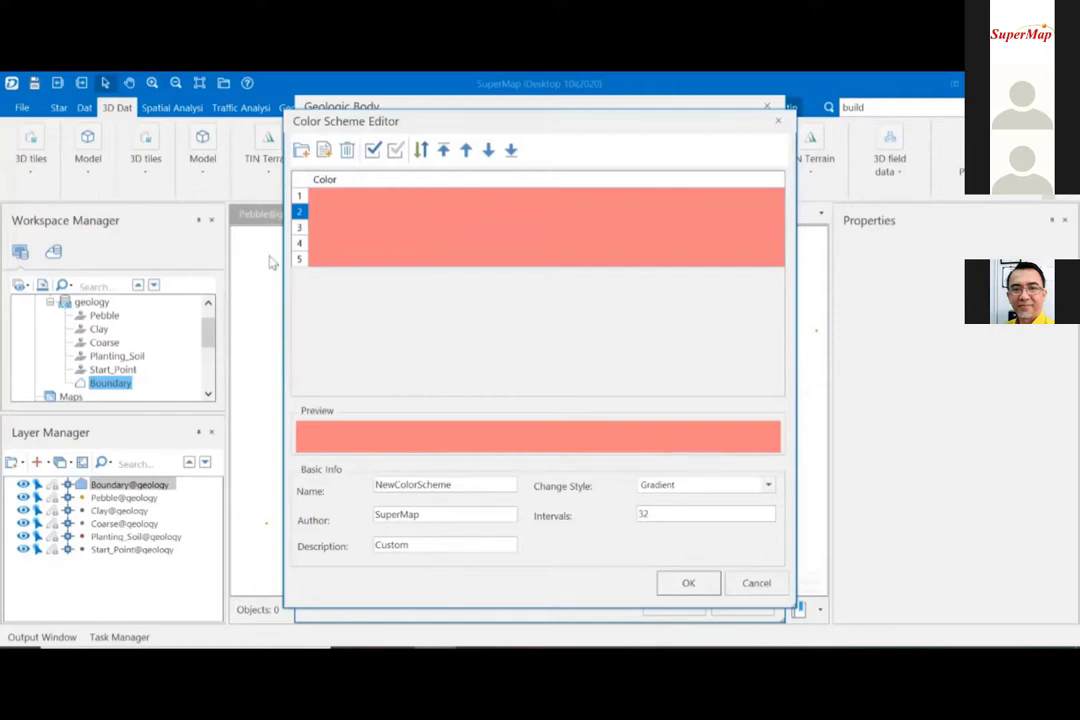
double_click(332, 219)
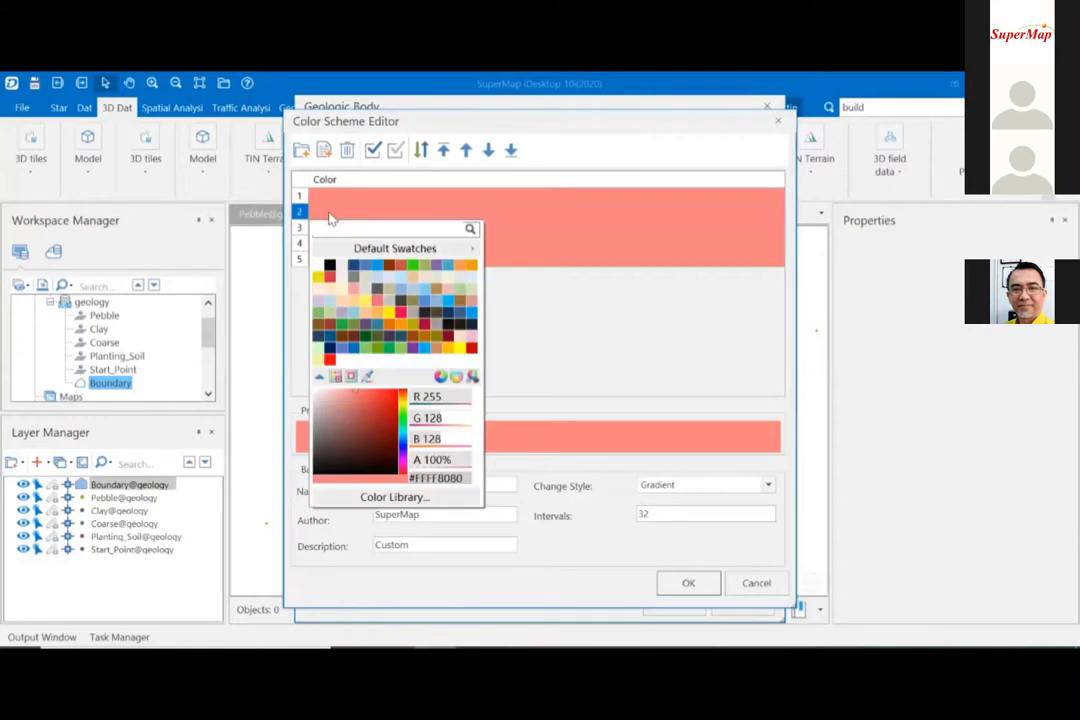
click(318, 215)
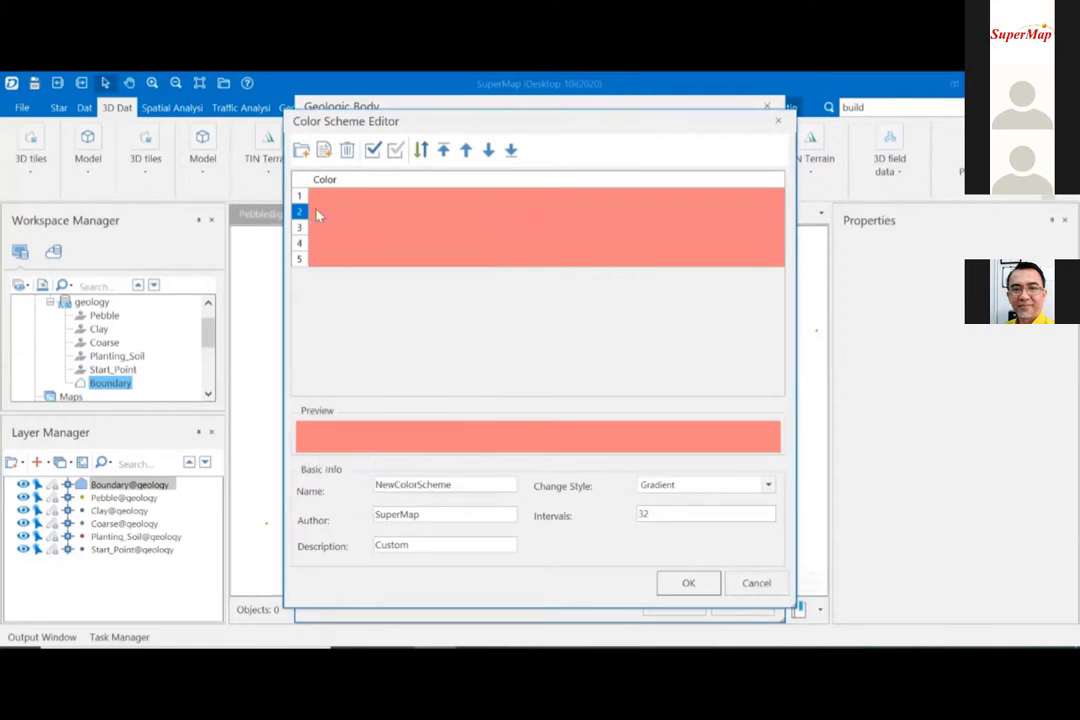
double_click(318, 215)
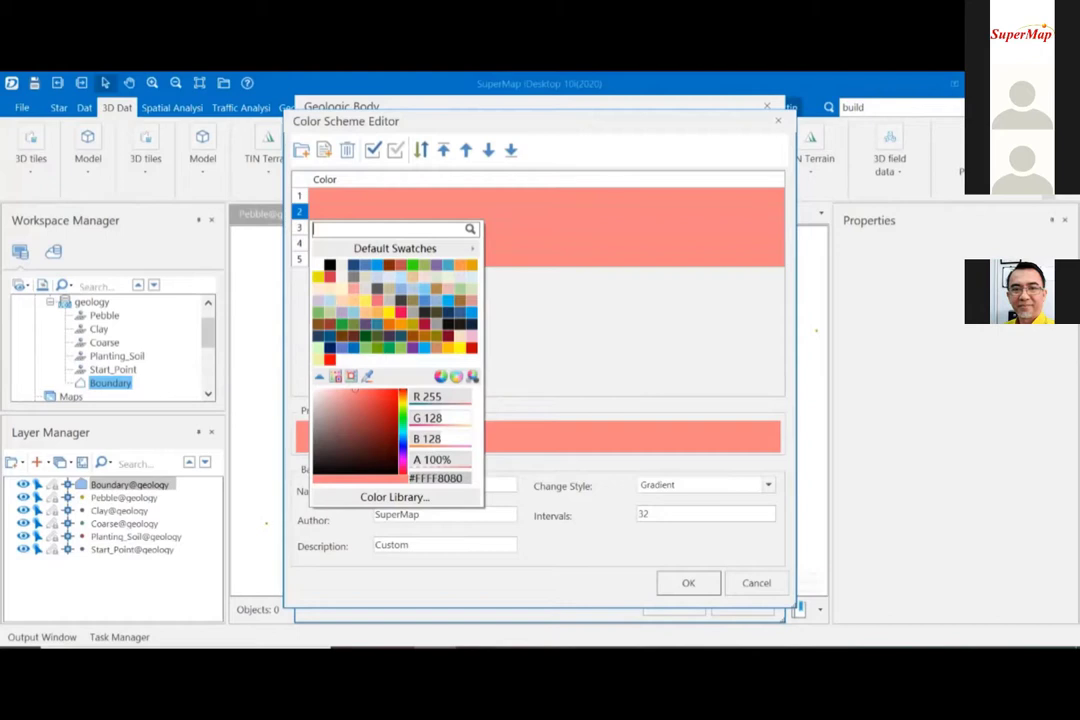
- Set the first color of the scheme to crimson red and the second to yellow
click(336, 200)
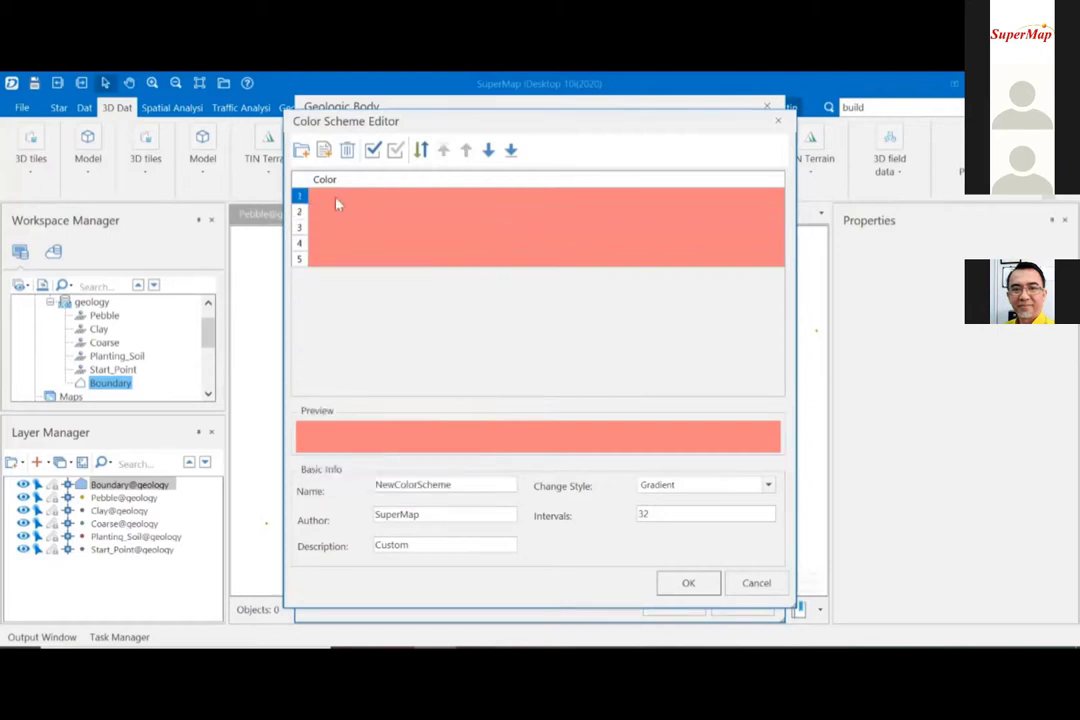
double_click(336, 202)
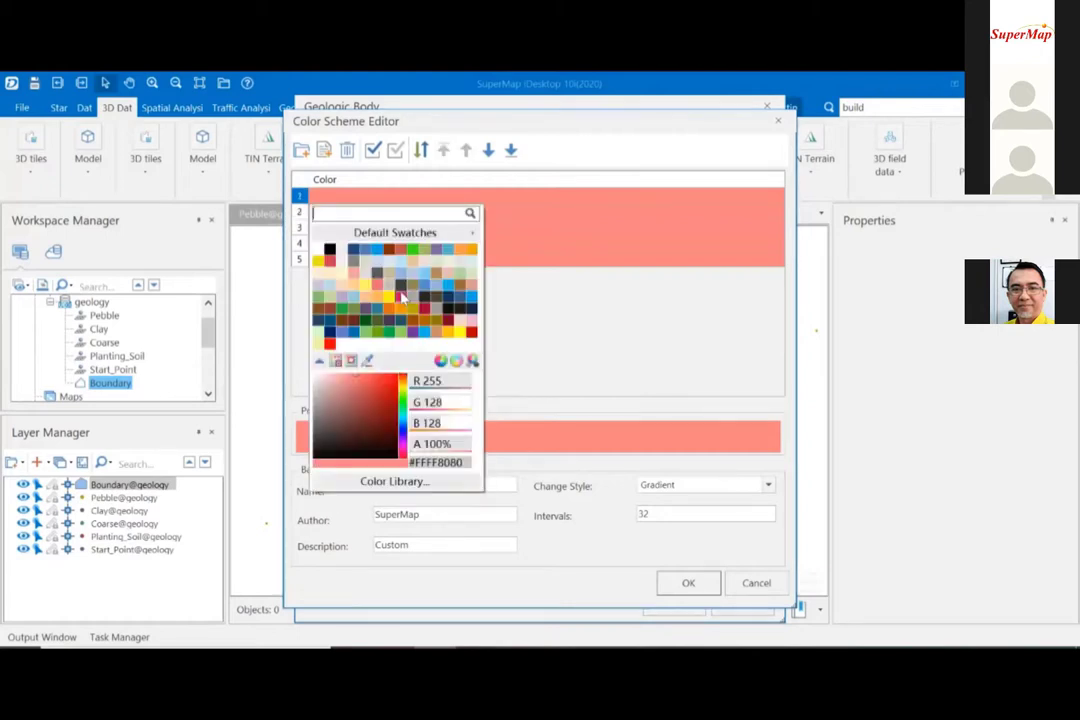
click(401, 296)
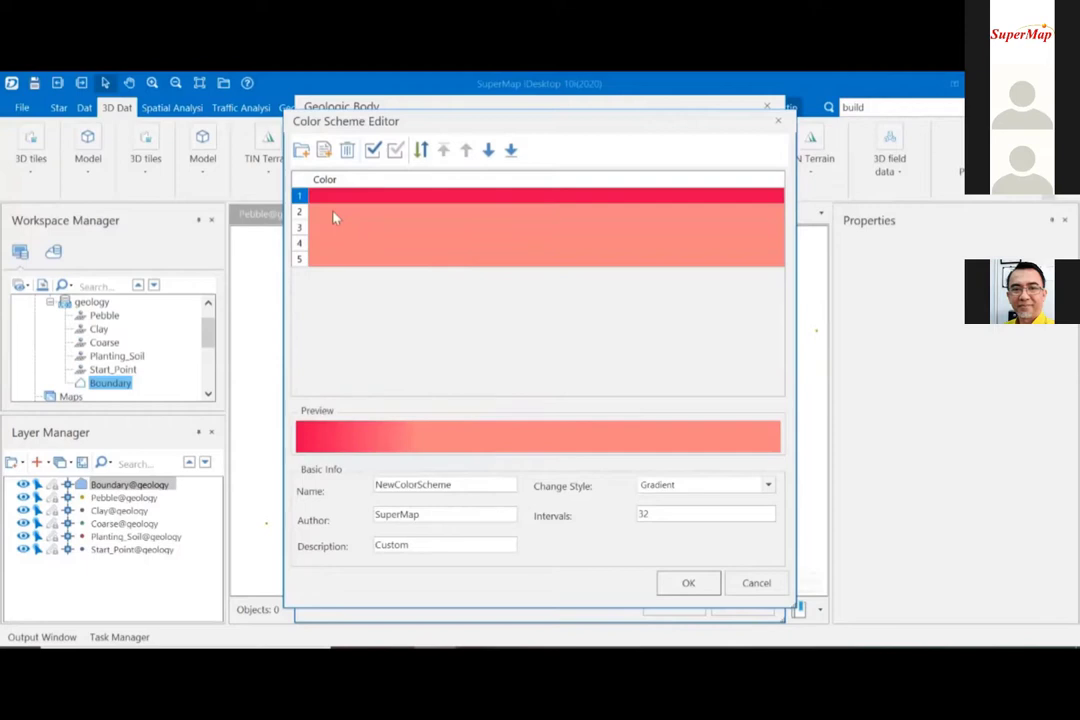
click(335, 217)
click(335, 217)
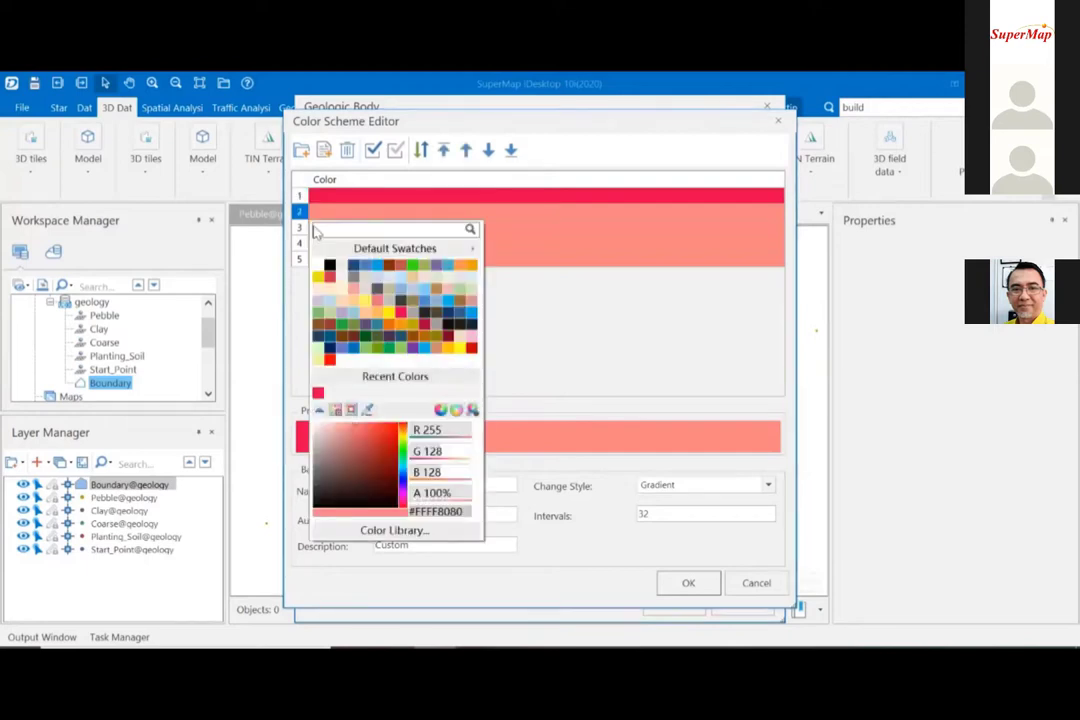
click(318, 277)
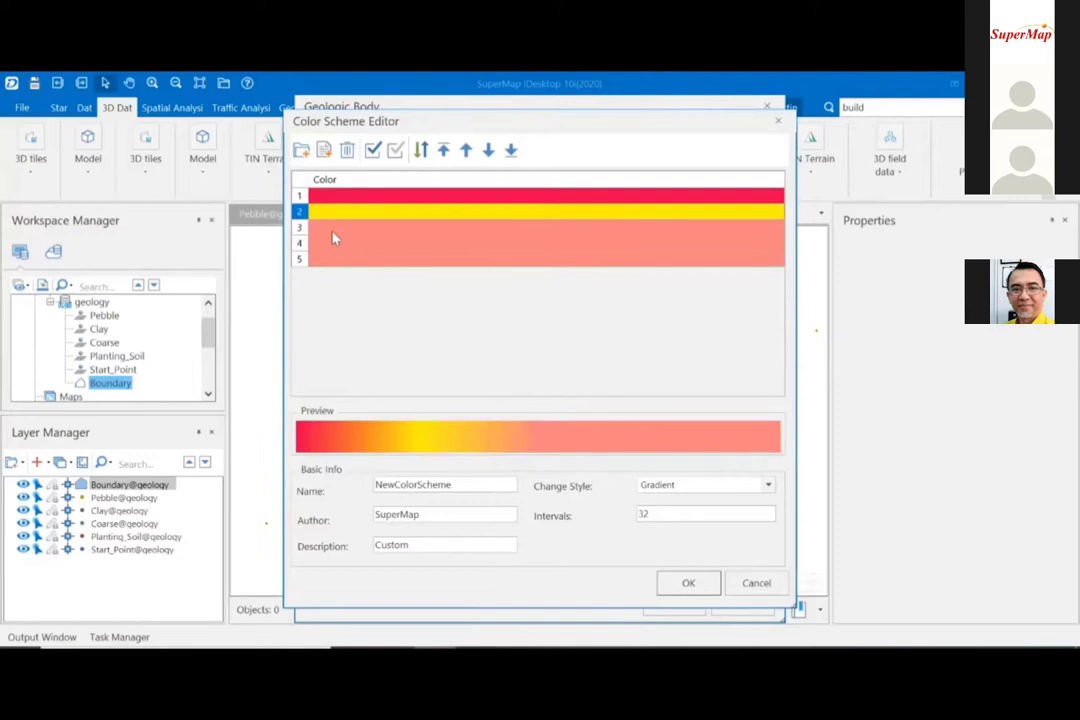
- Set the third, fourth and fifth colors of the scheme to green, purple and blue
click(335, 230)
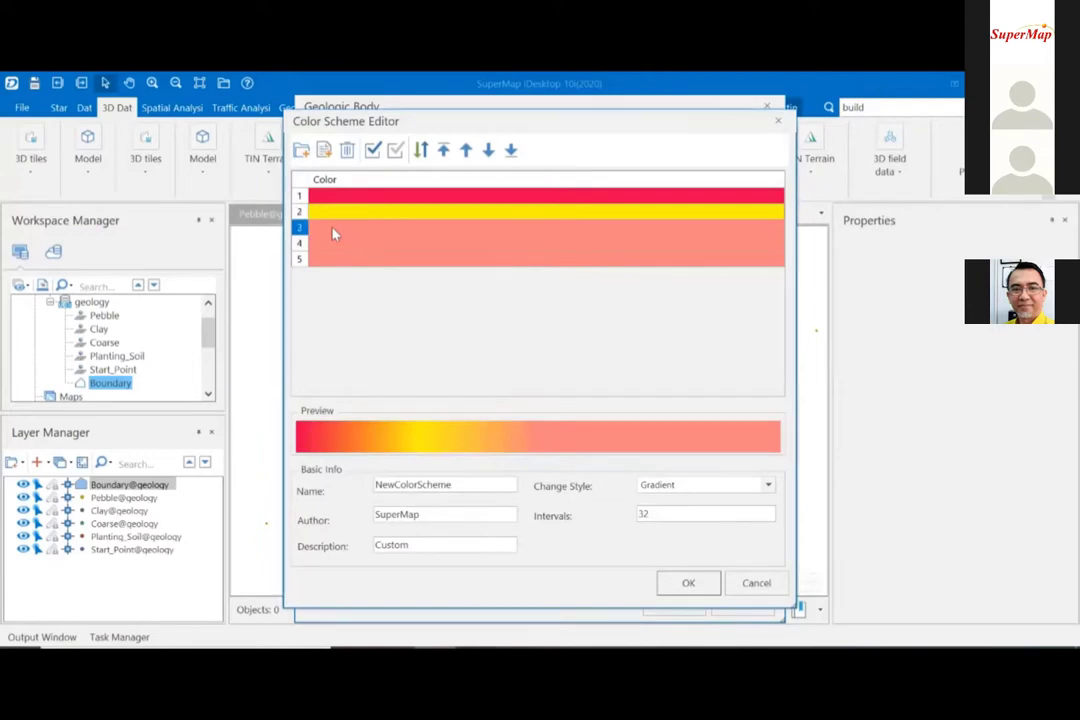
double_click(335, 233)
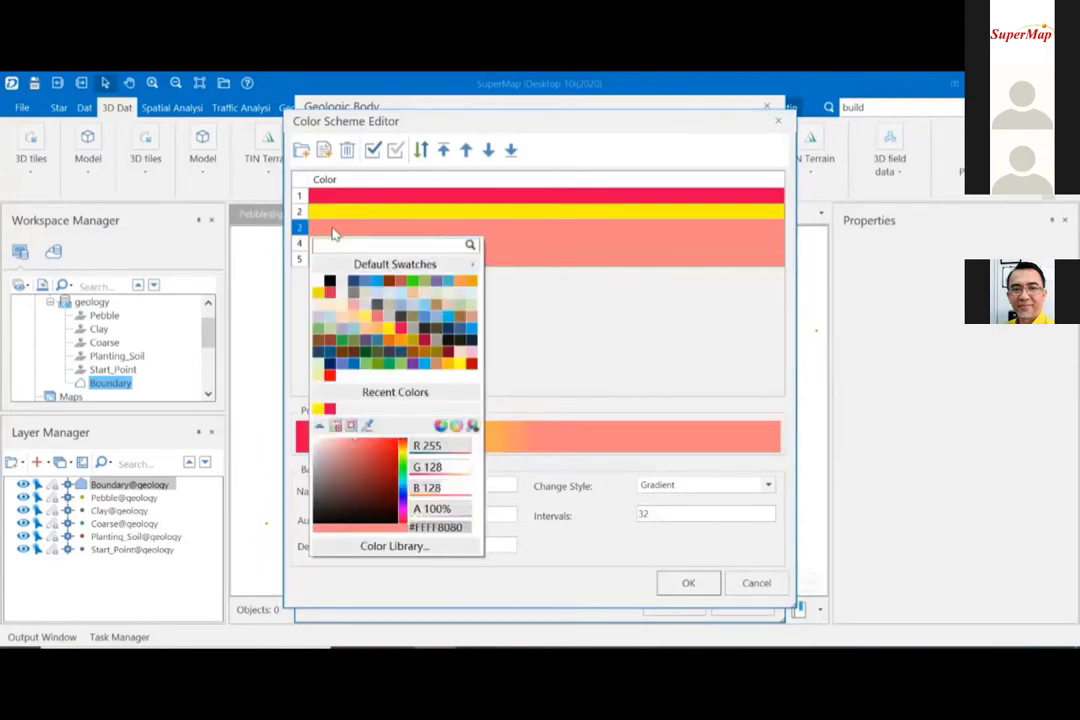
click(412, 281)
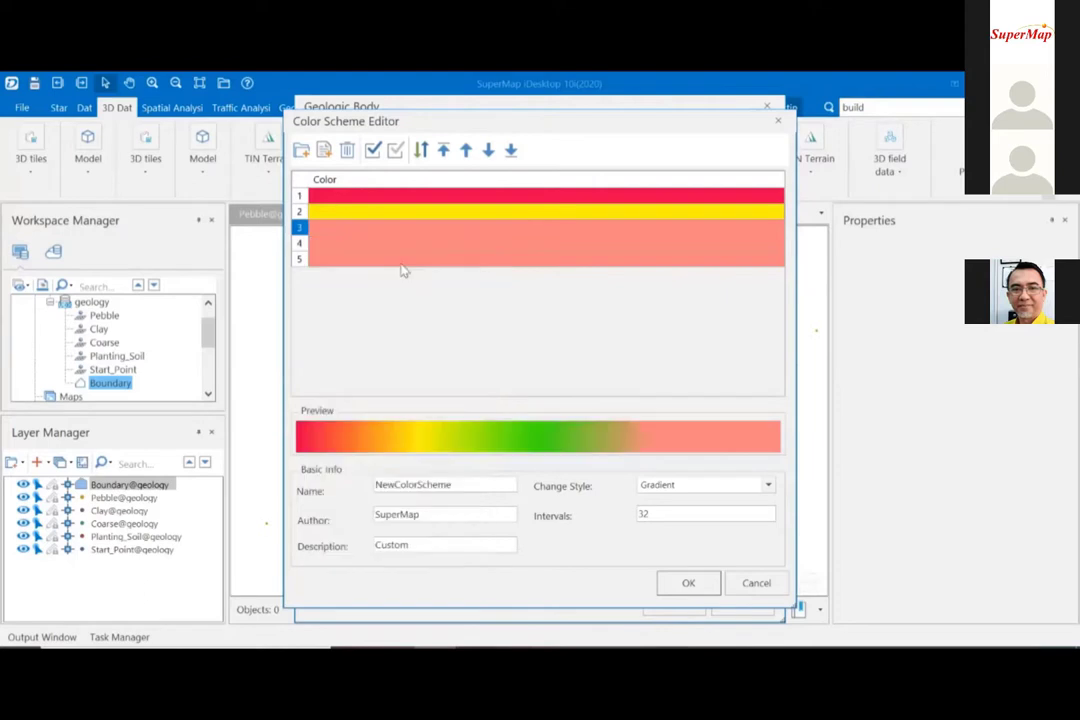
click(378, 248)
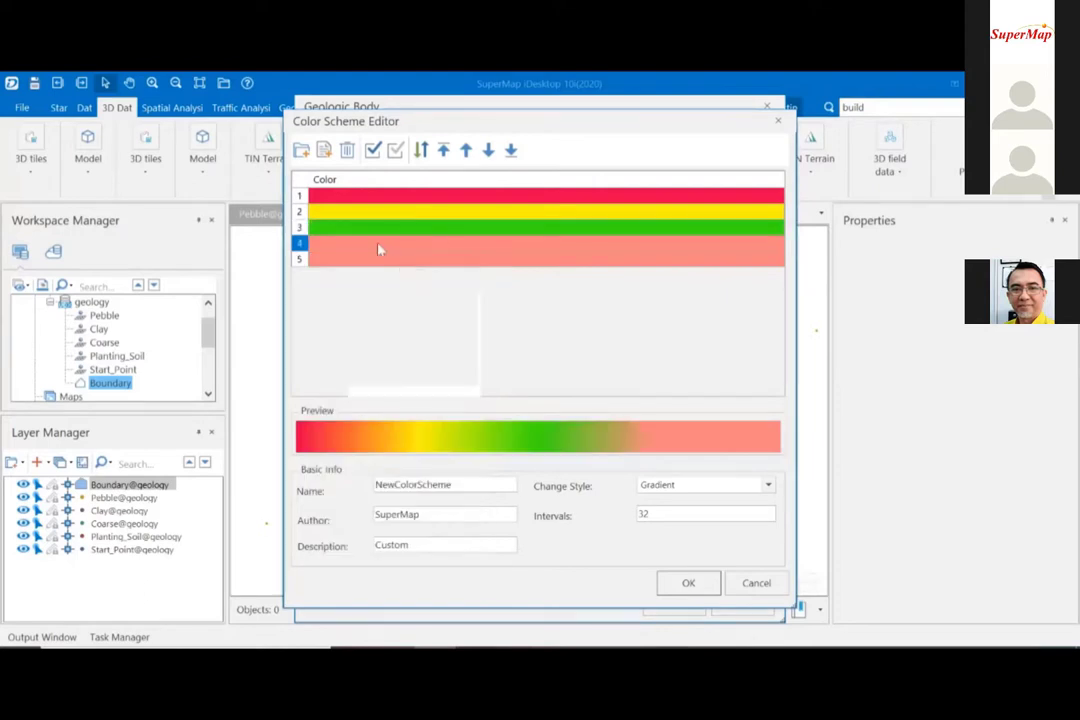
click(378, 248)
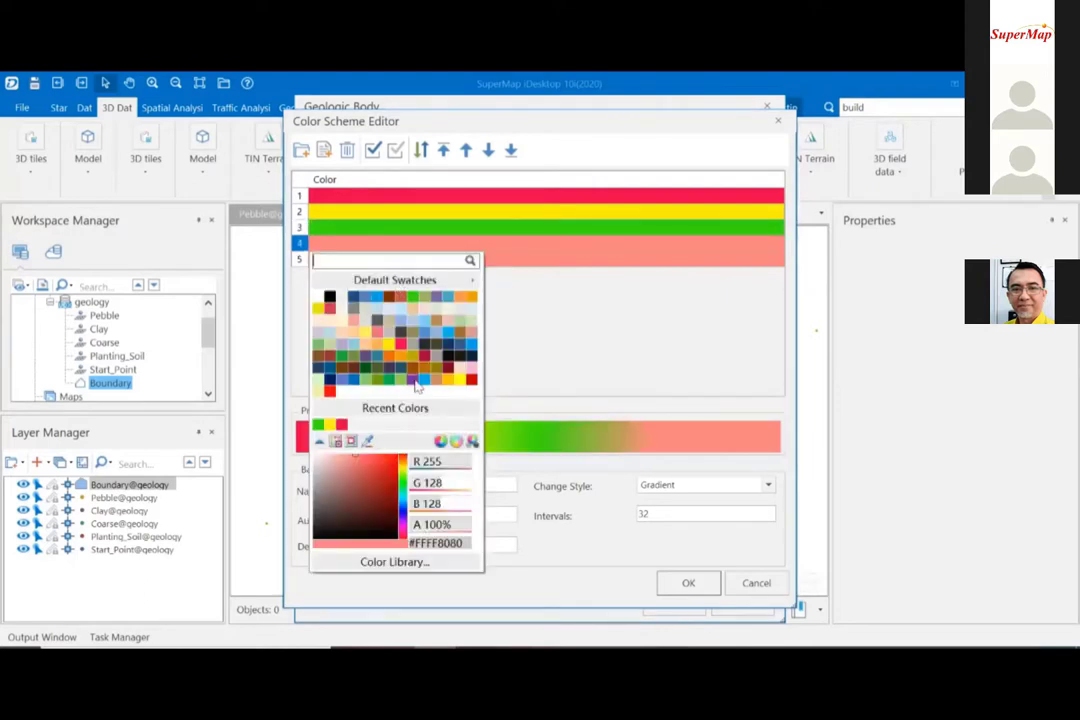
click(413, 381)
click(352, 261)
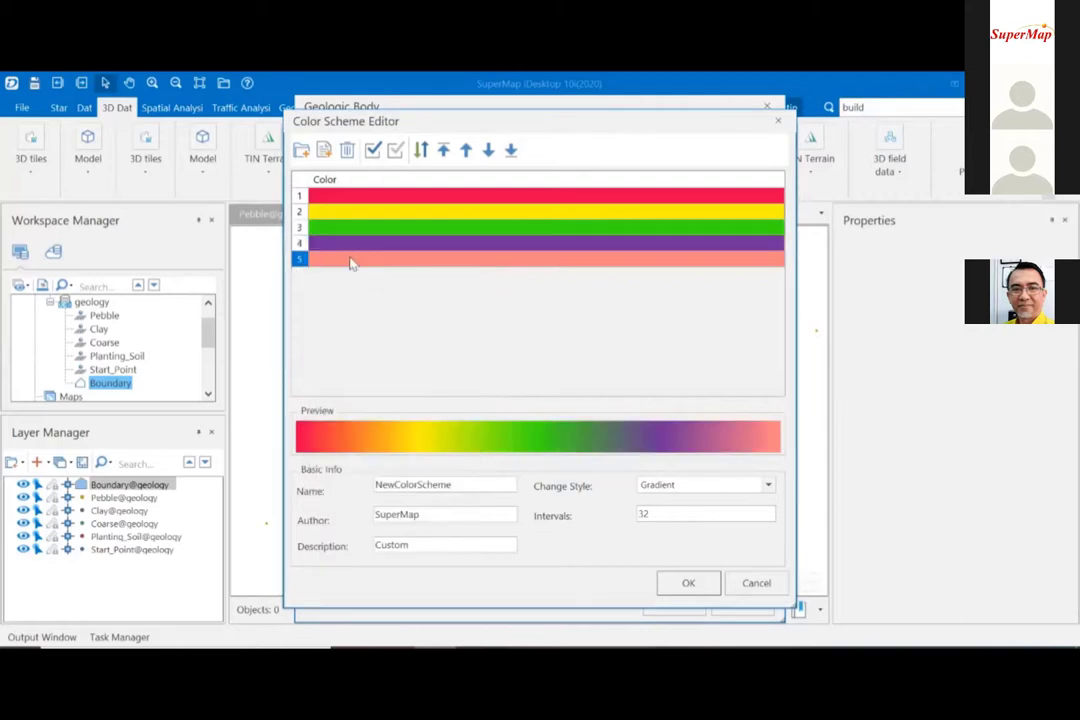
click(352, 261)
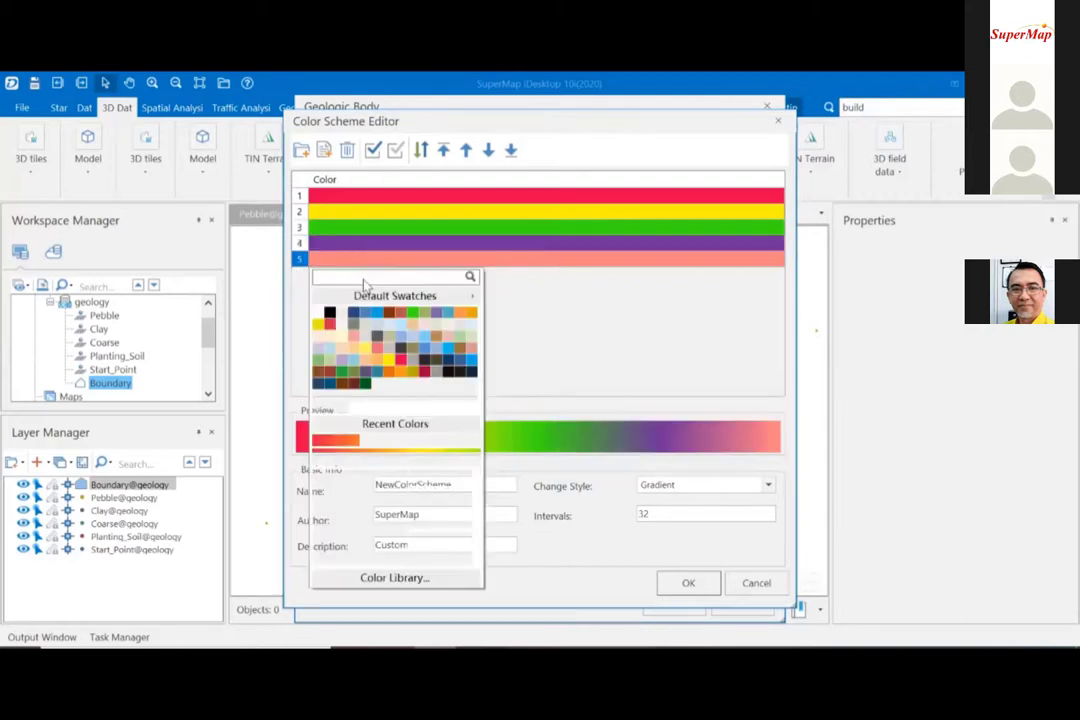
click(378, 320)
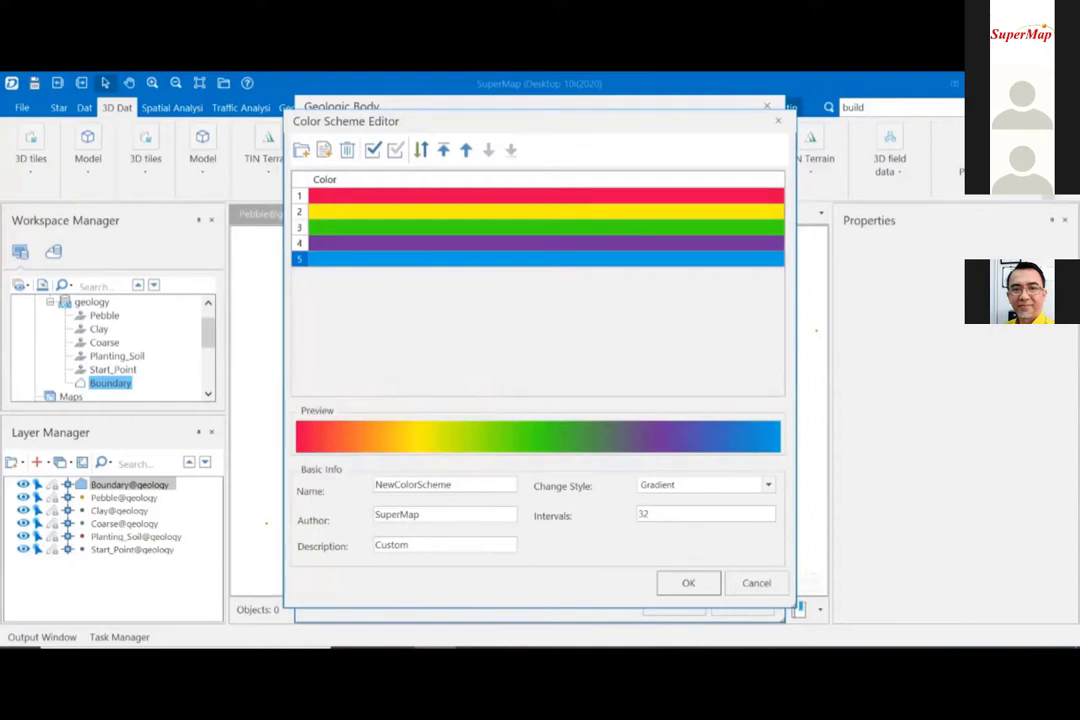
- Name the color scheme Geology, accept it and generate the geologic body from the source datasets
double_click(413, 485)
text(Geology)
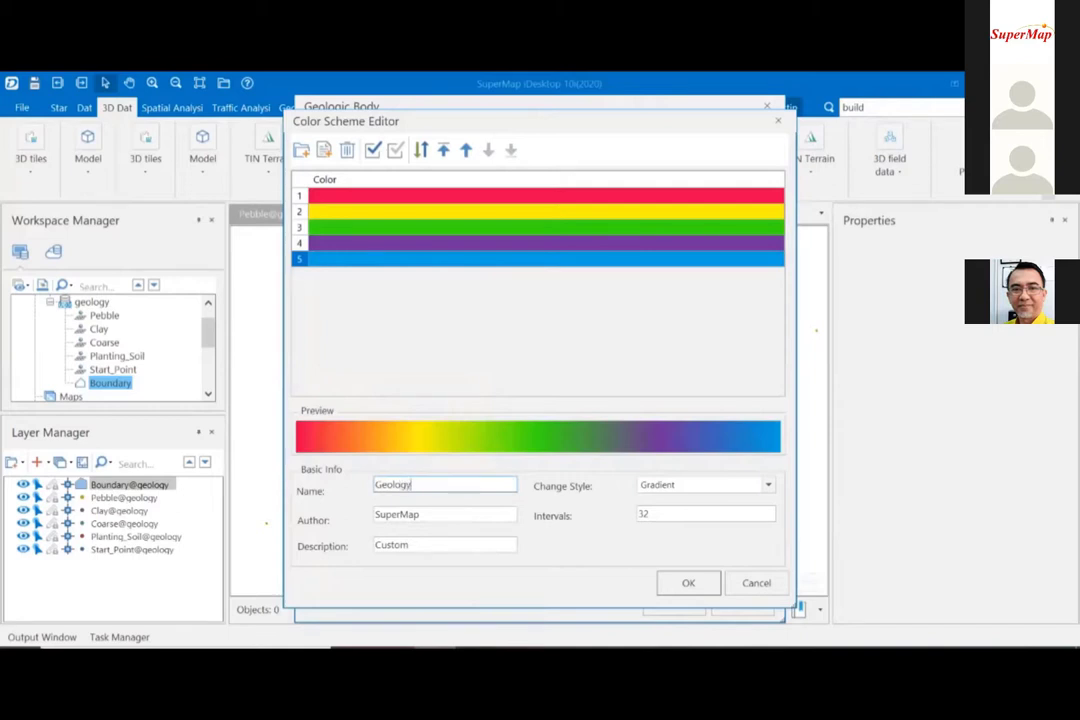
click(670, 589)
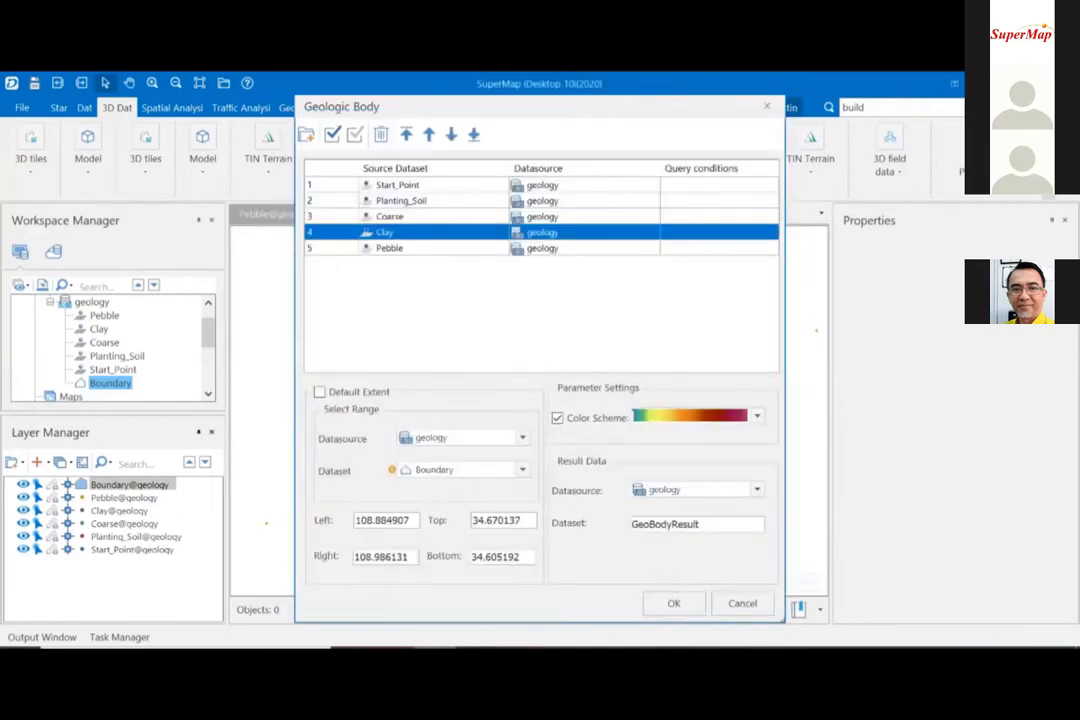
scroll(690, 416, down, 1)
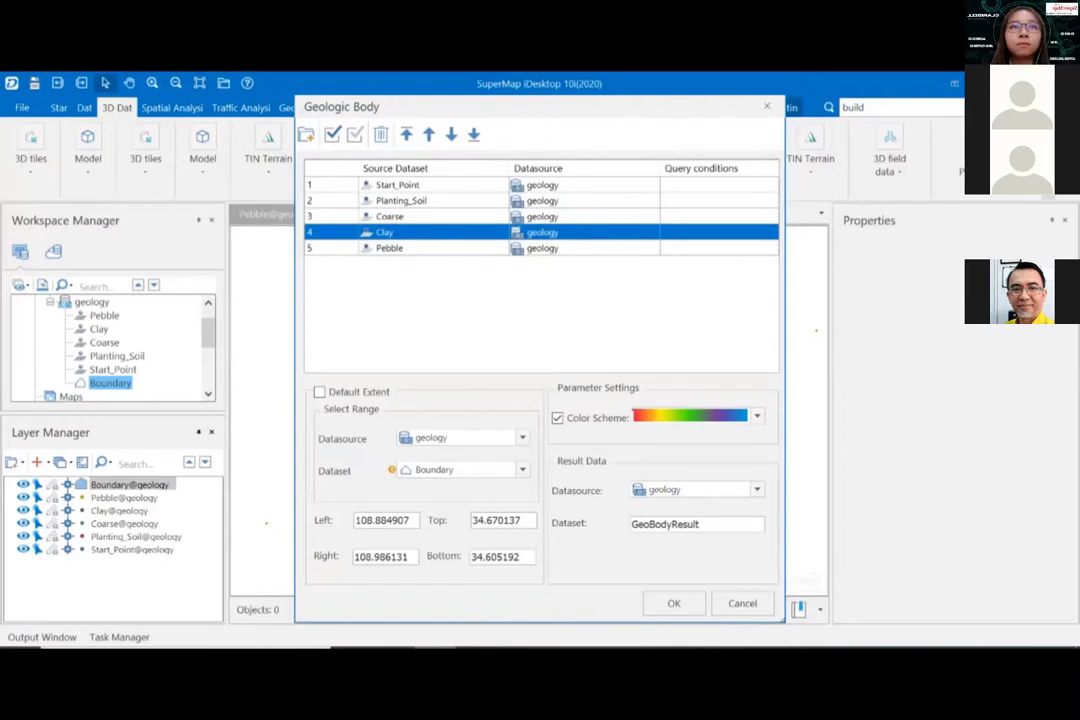
click(672, 604)
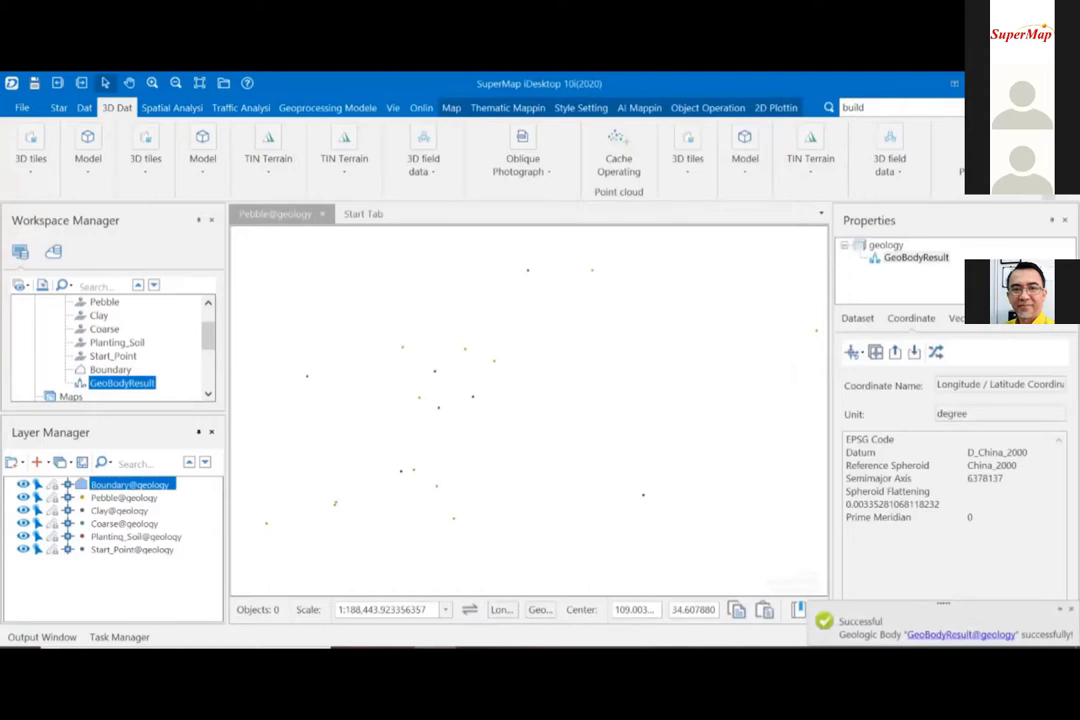
- Add the GeoBodyResult dataset to a new spherical scene and zoom to its layer to view the colored strata from the side
right_click(118, 384)
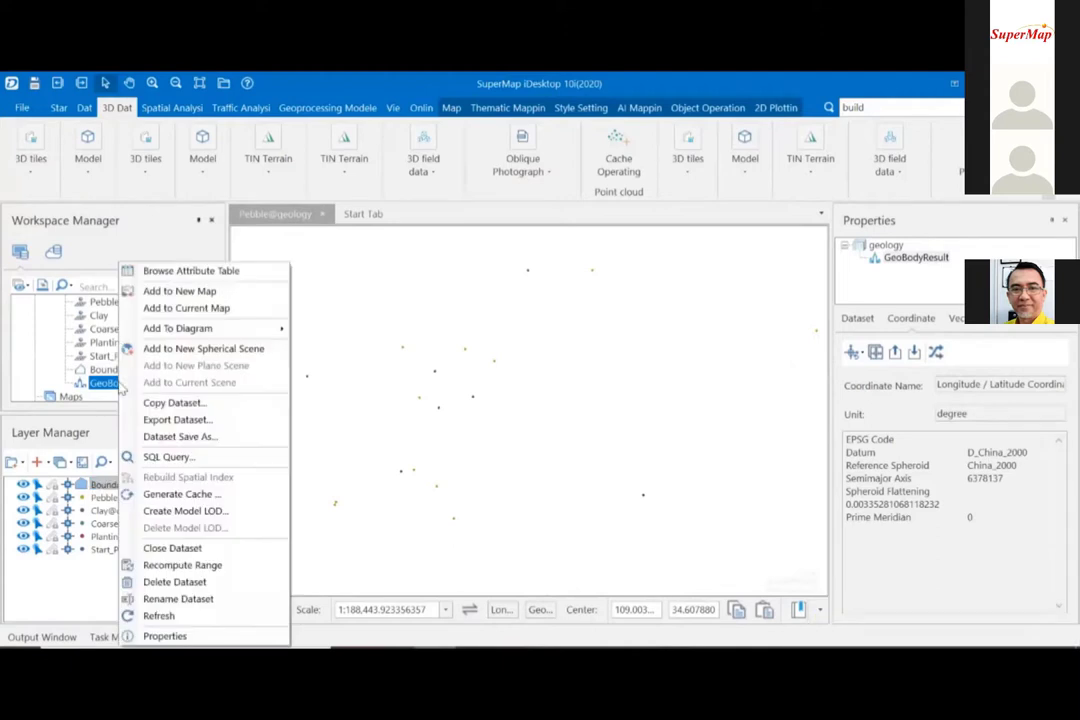
click(164, 349)
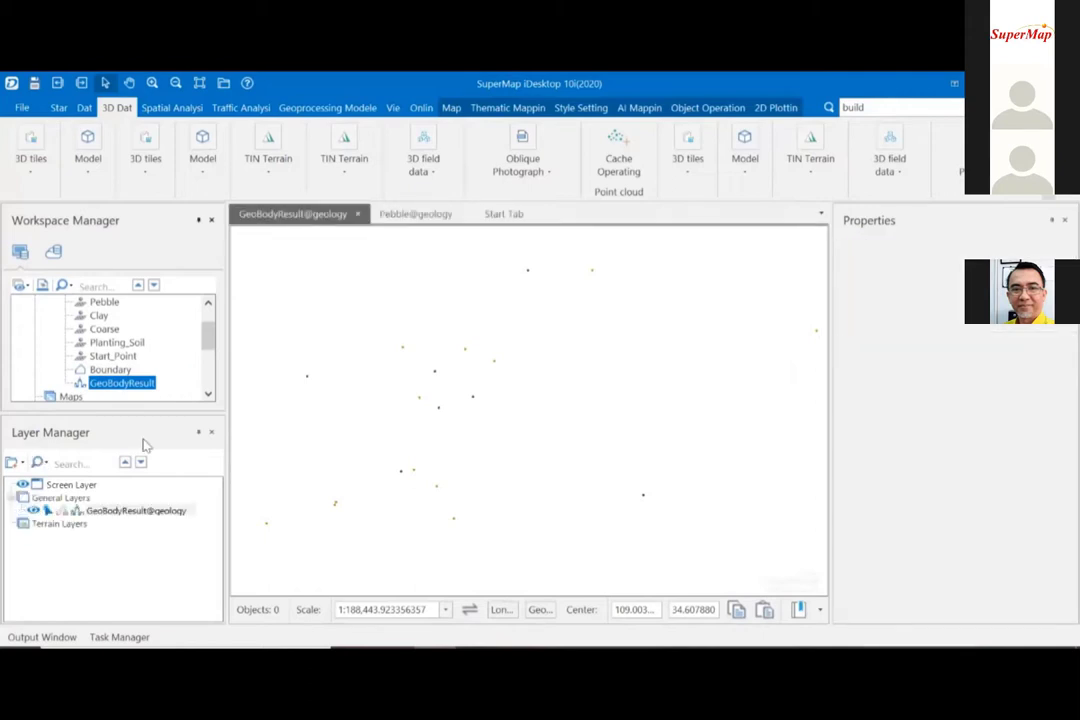
right_click(131, 515)
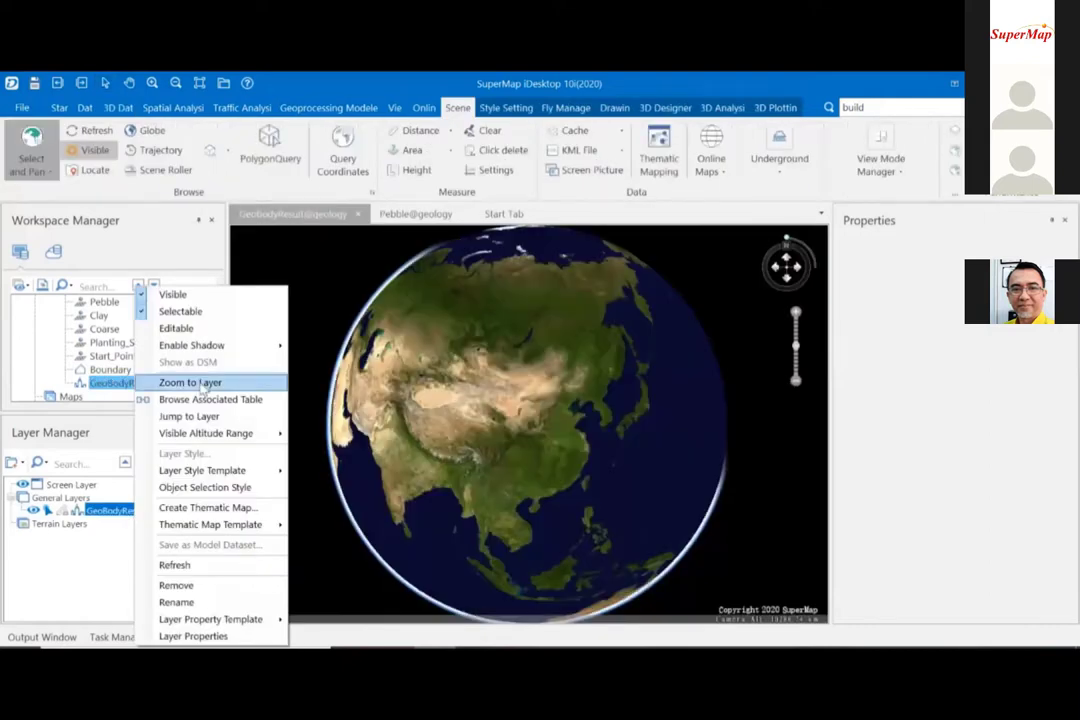
click(190, 382)
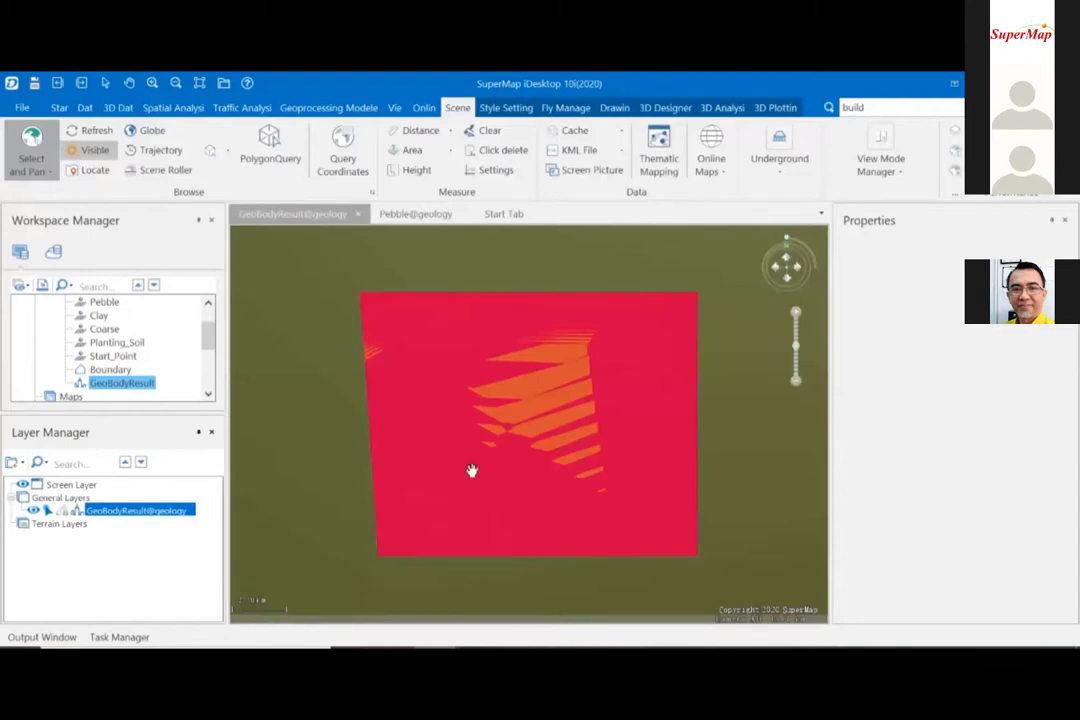
drag(787, 239, 813, 269)
scroll(542, 492, up, 1)
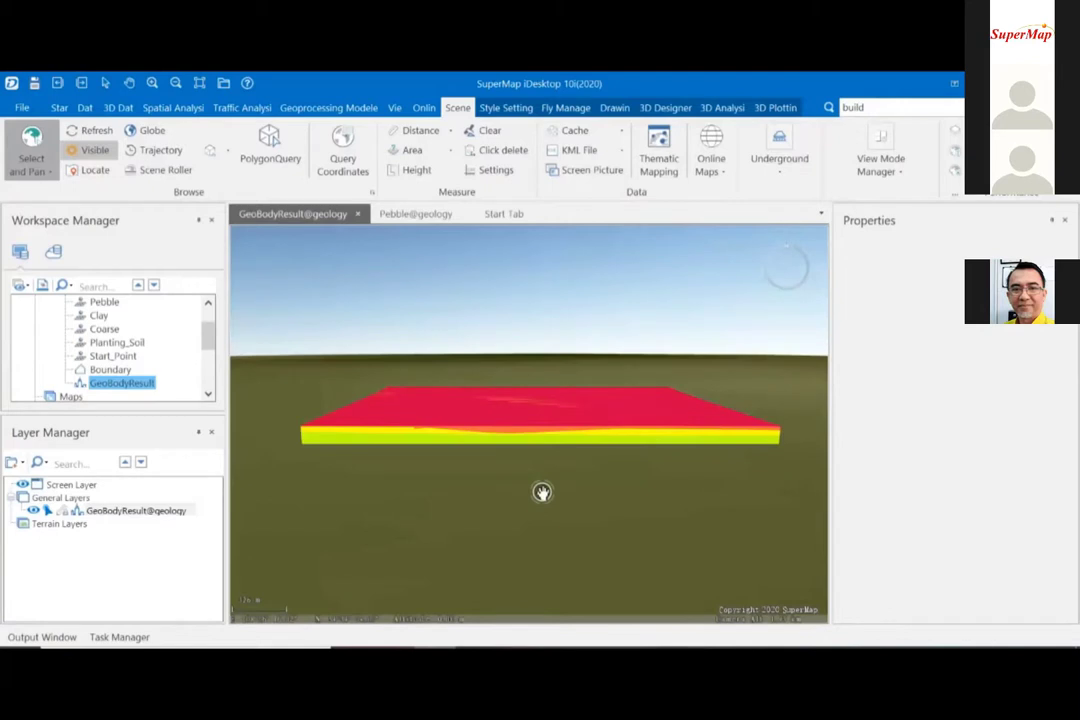
scroll(541, 491, up, 2)
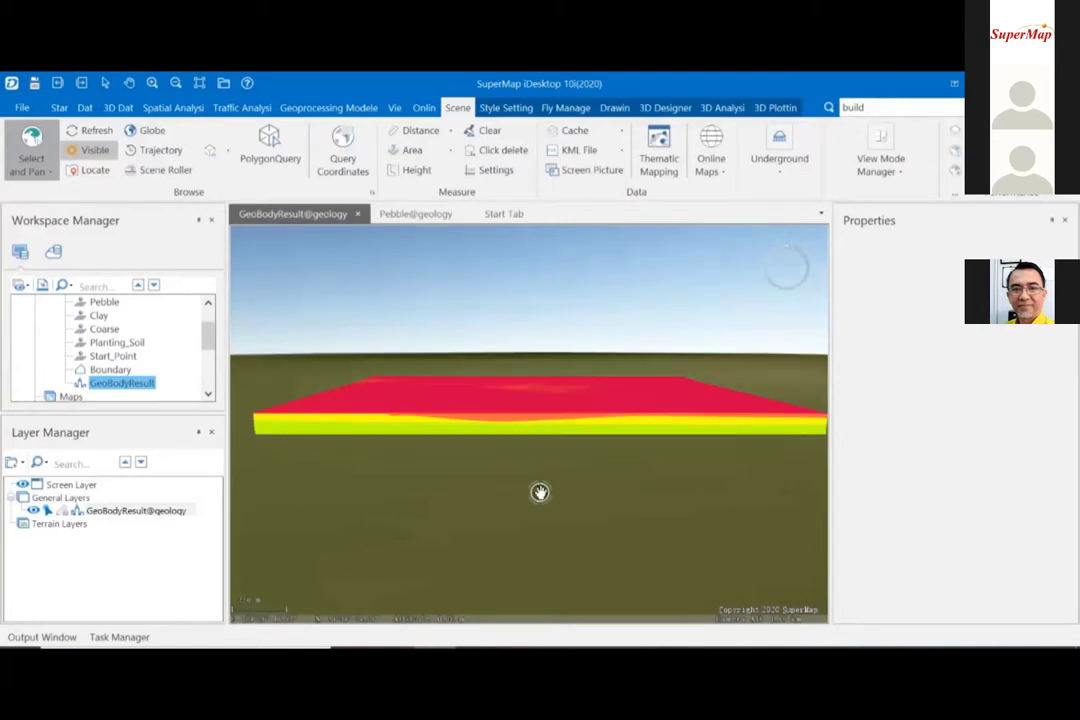
scroll(540, 492, up, 1)
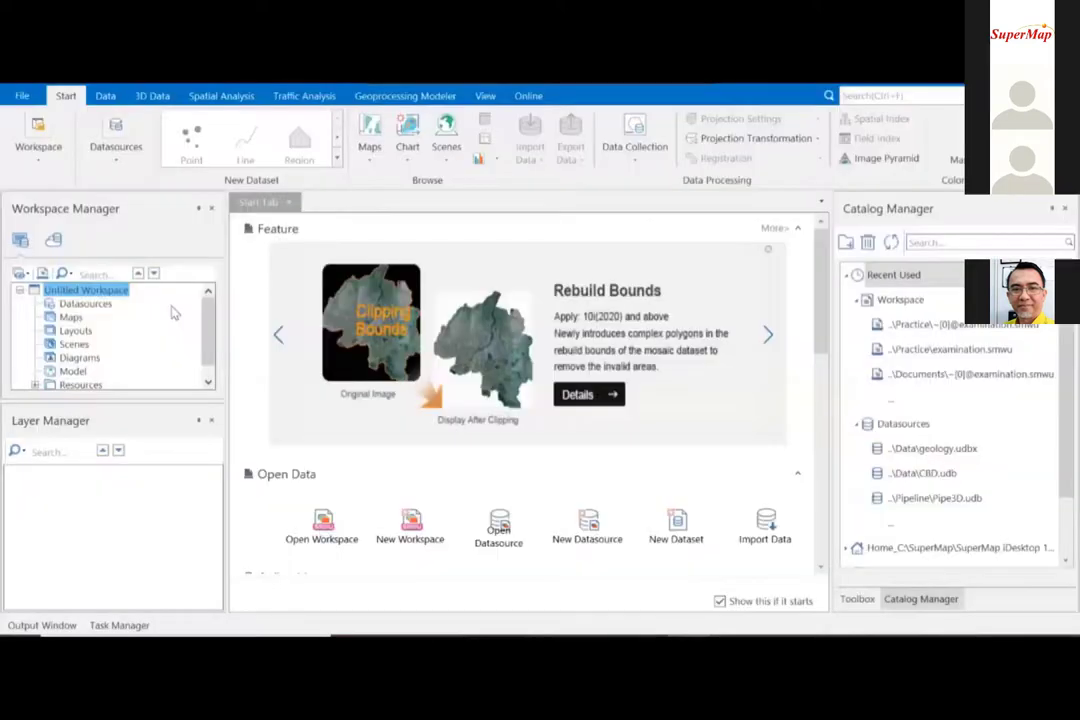
- Open the Changchun datasource from the NetworkAnalyst folder inside Practice's Network Analysis folder
click(96, 305)
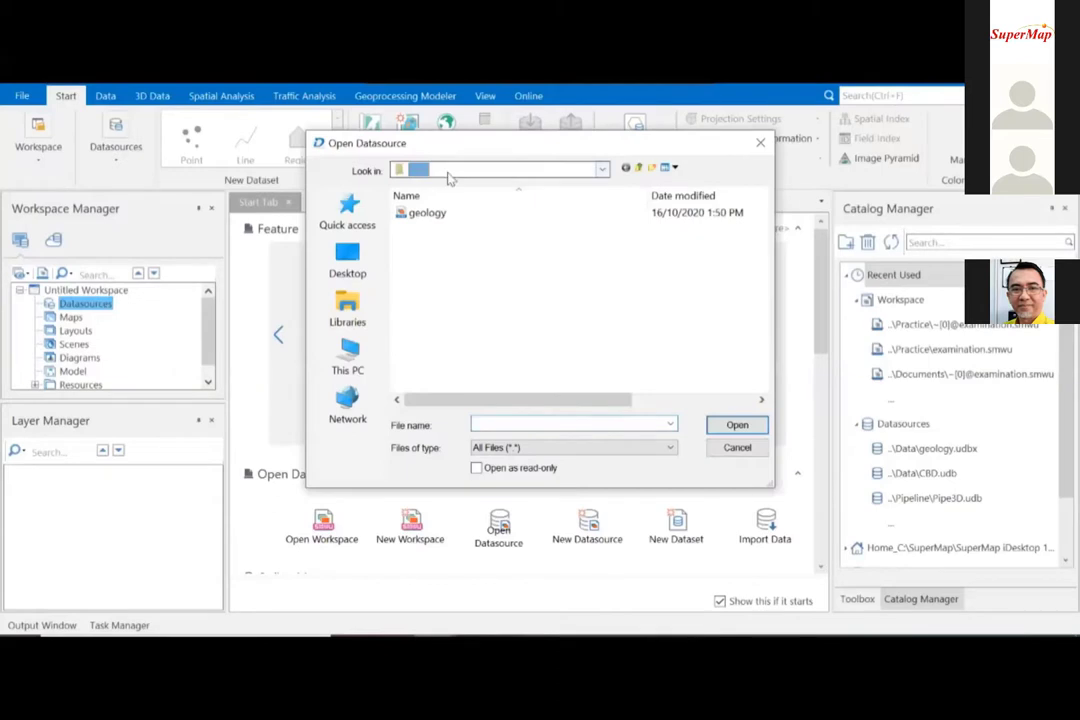
click(449, 172)
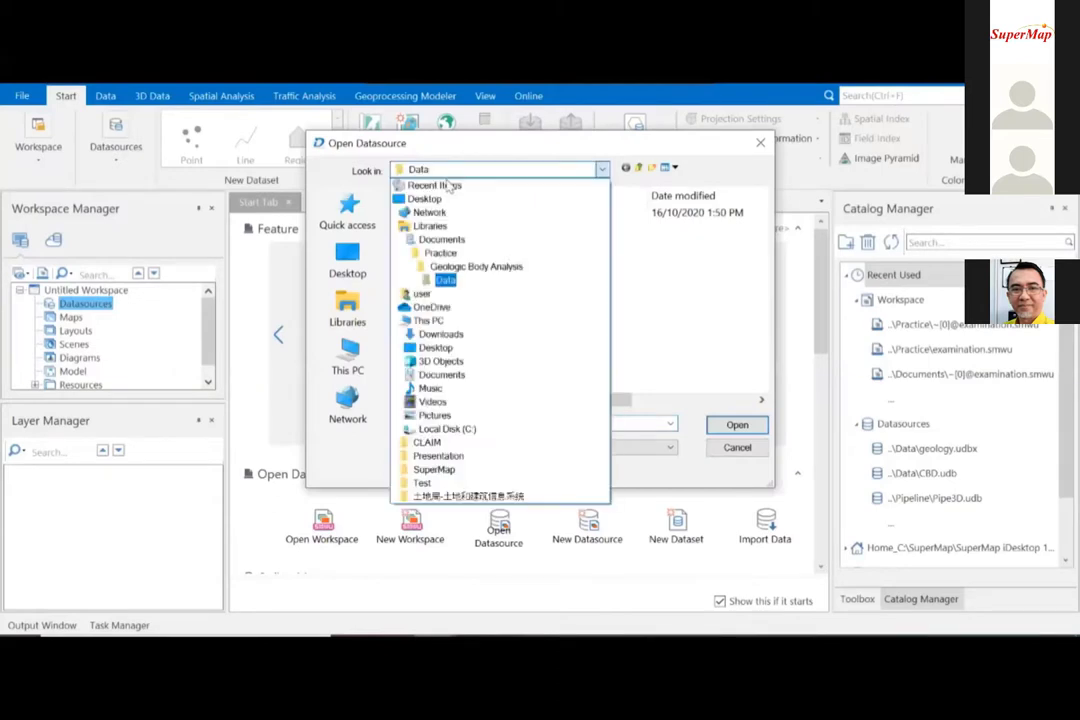
click(440, 253)
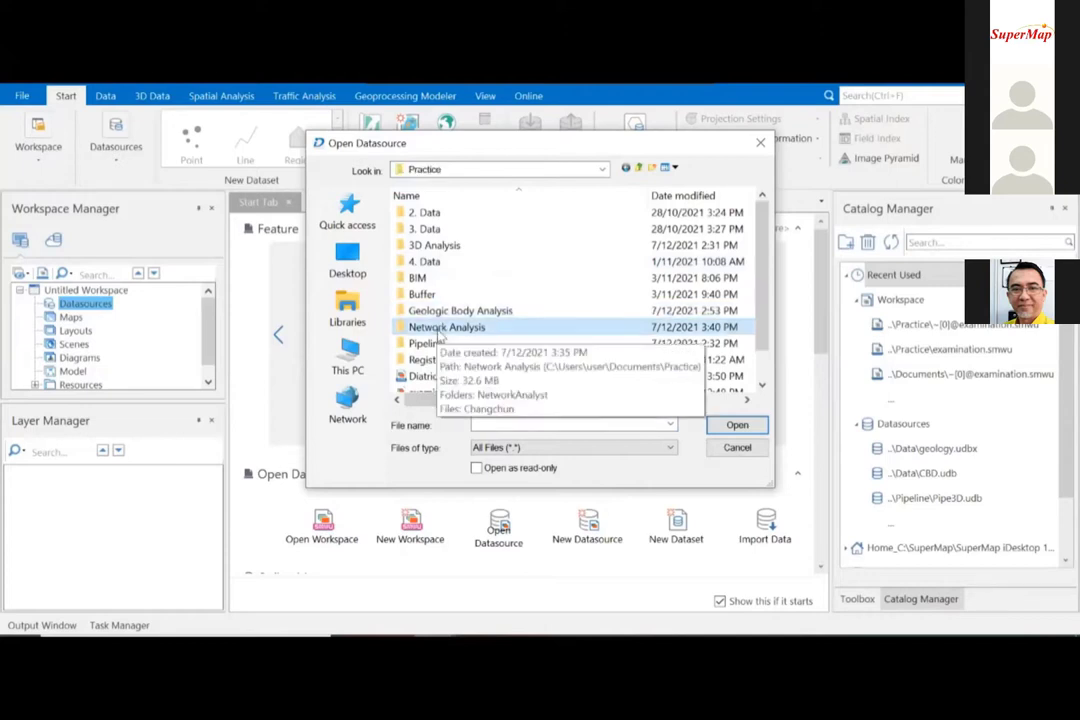
double_click(436, 329)
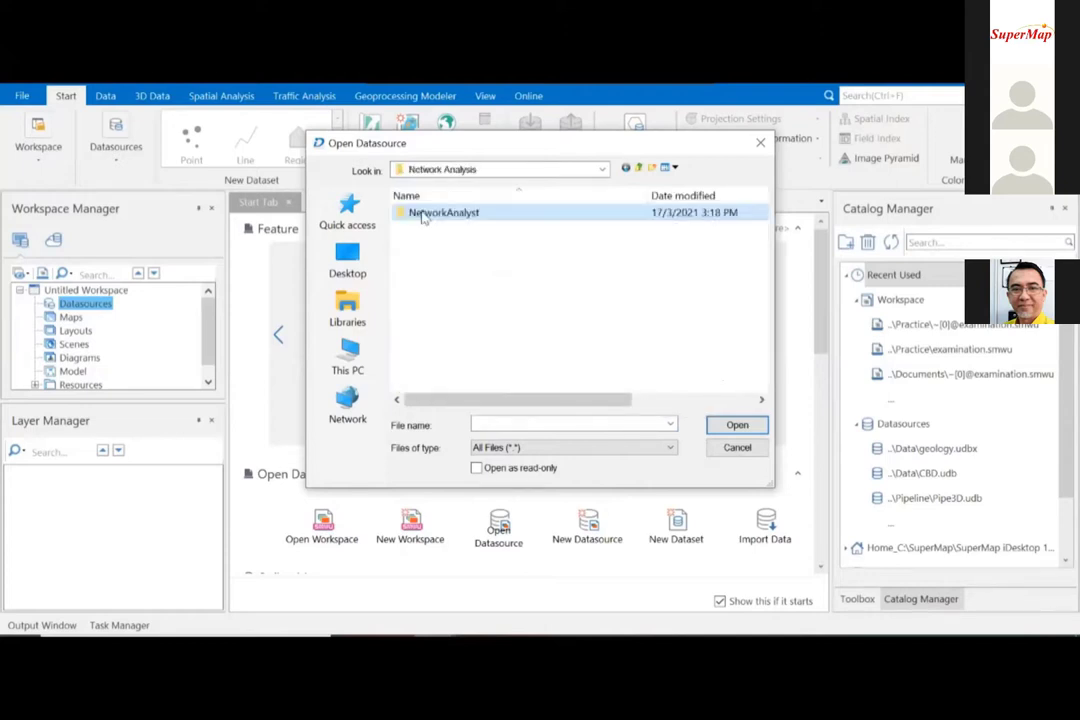
double_click(424, 214)
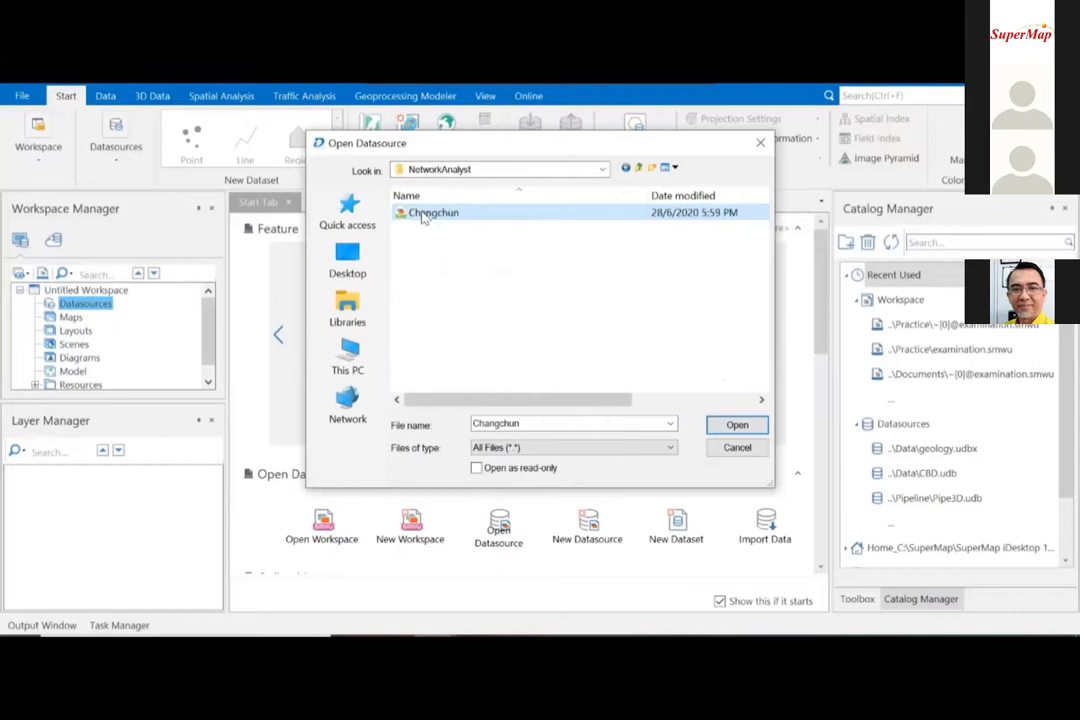
click(712, 420)
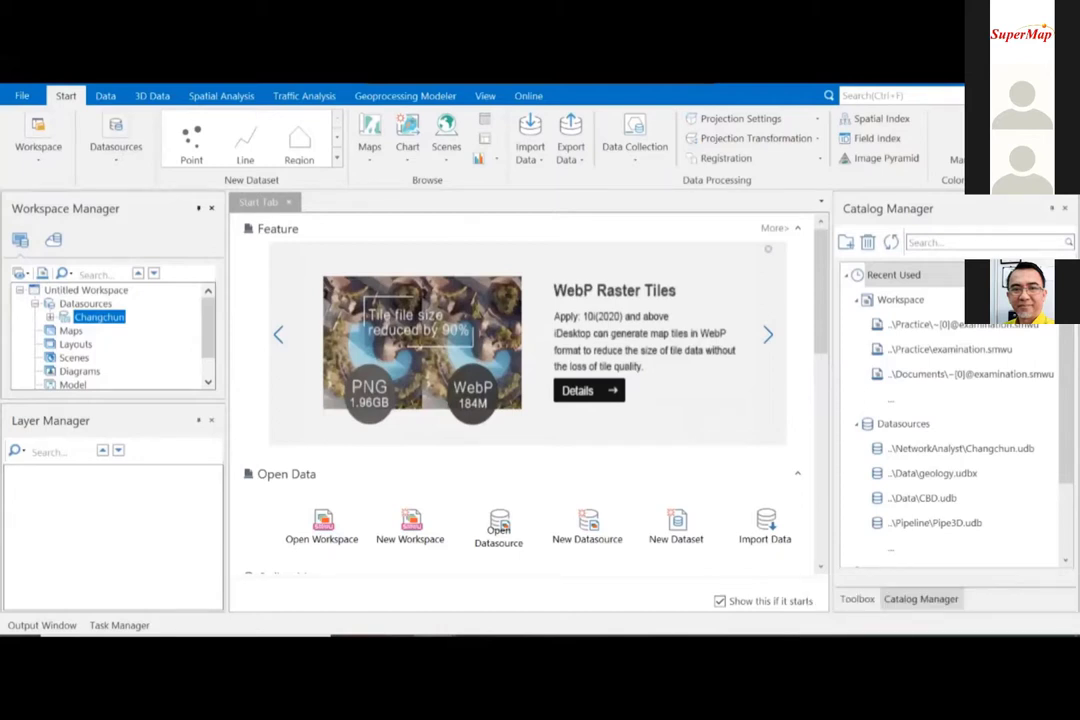
- Start structuring a 2D network and add the RoadNet_Line dataset from the Changchun datasource as its source
click(305, 98)
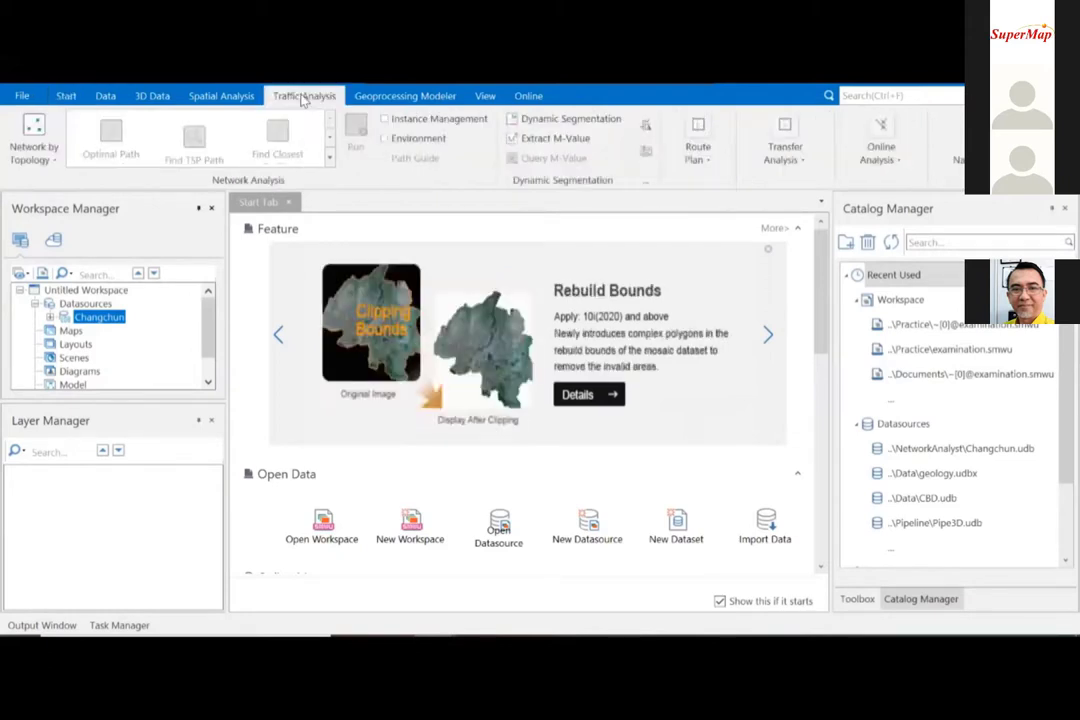
click(40, 152)
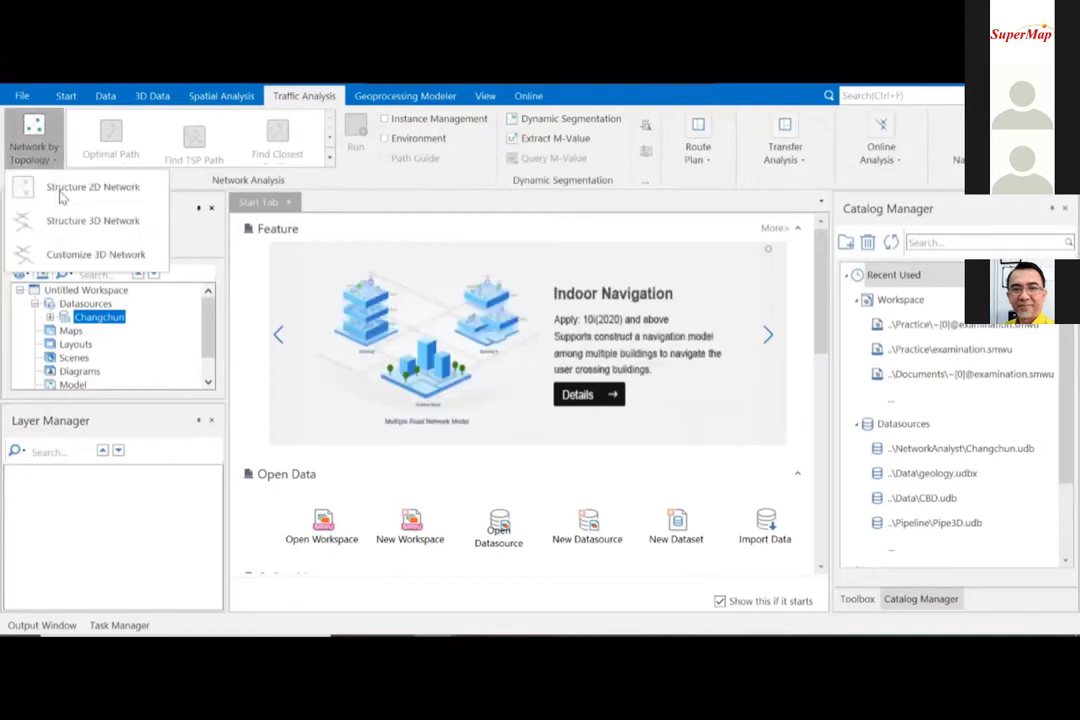
click(62, 196)
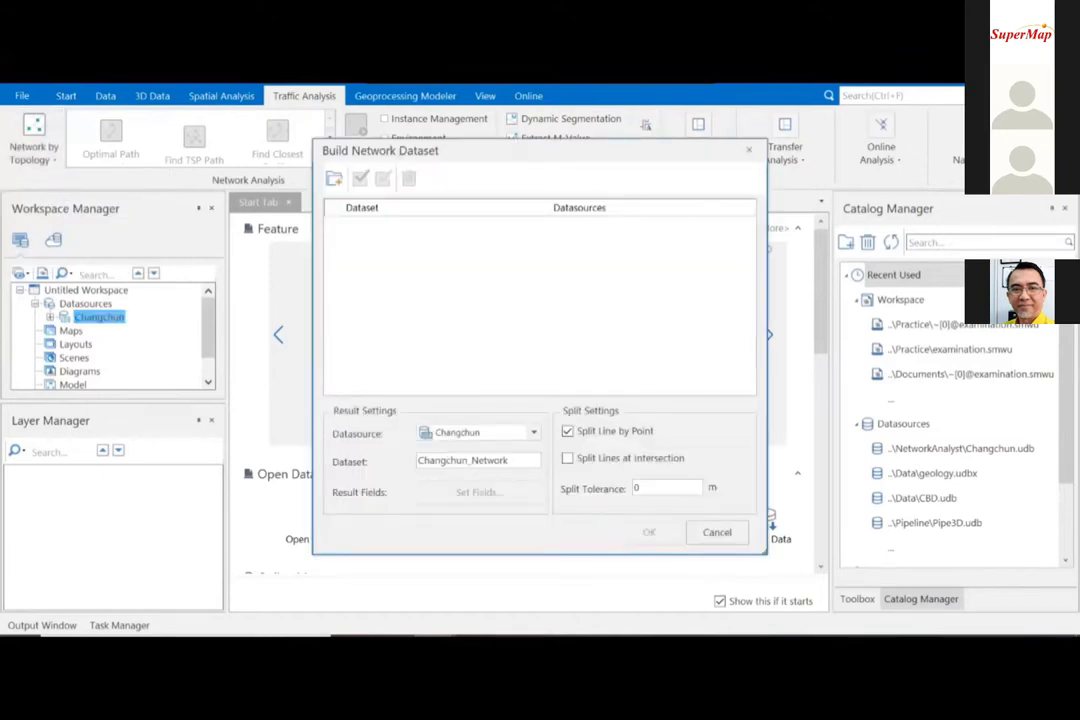
click(335, 179)
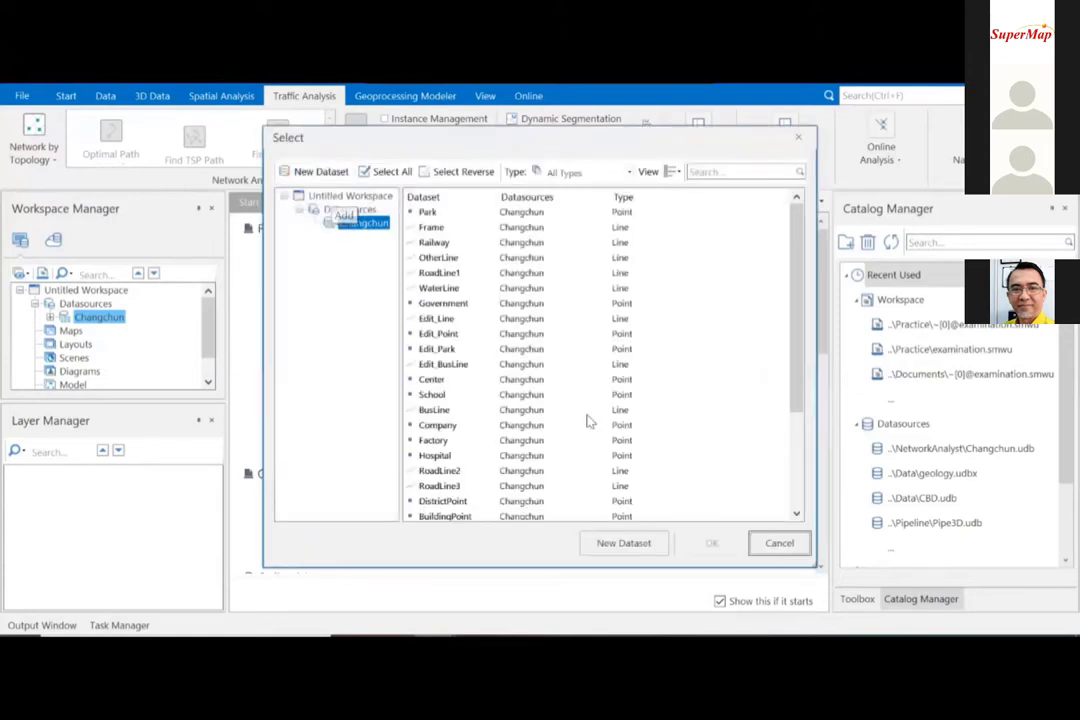
scroll(455, 460, down, 2)
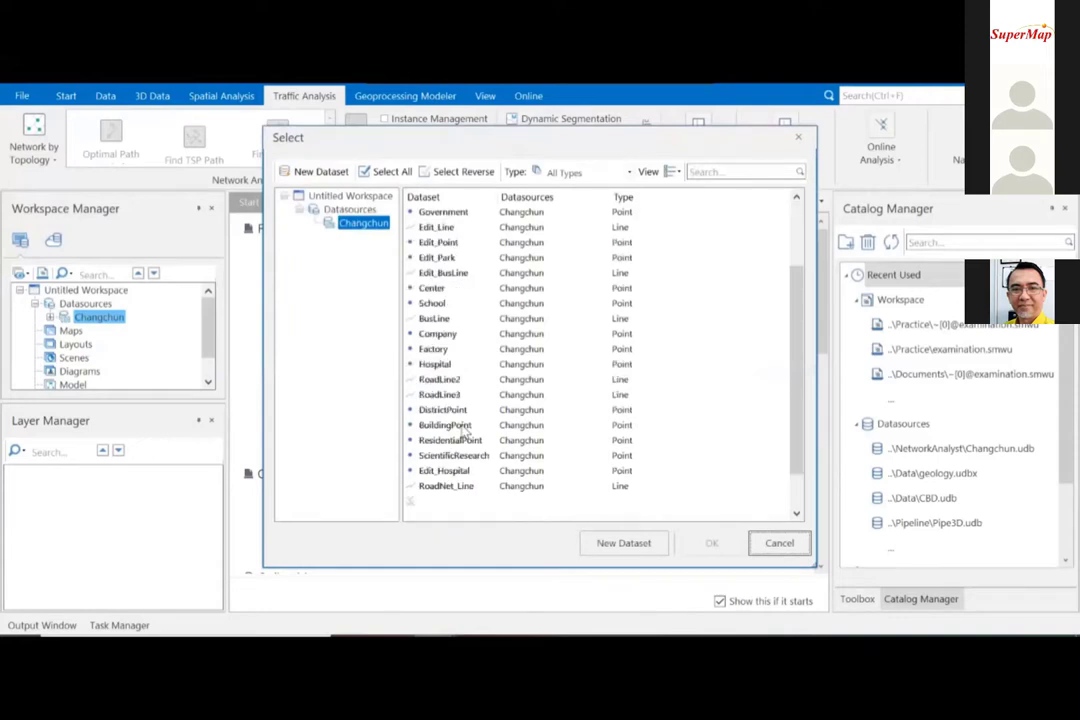
scroll(458, 420, down, 1)
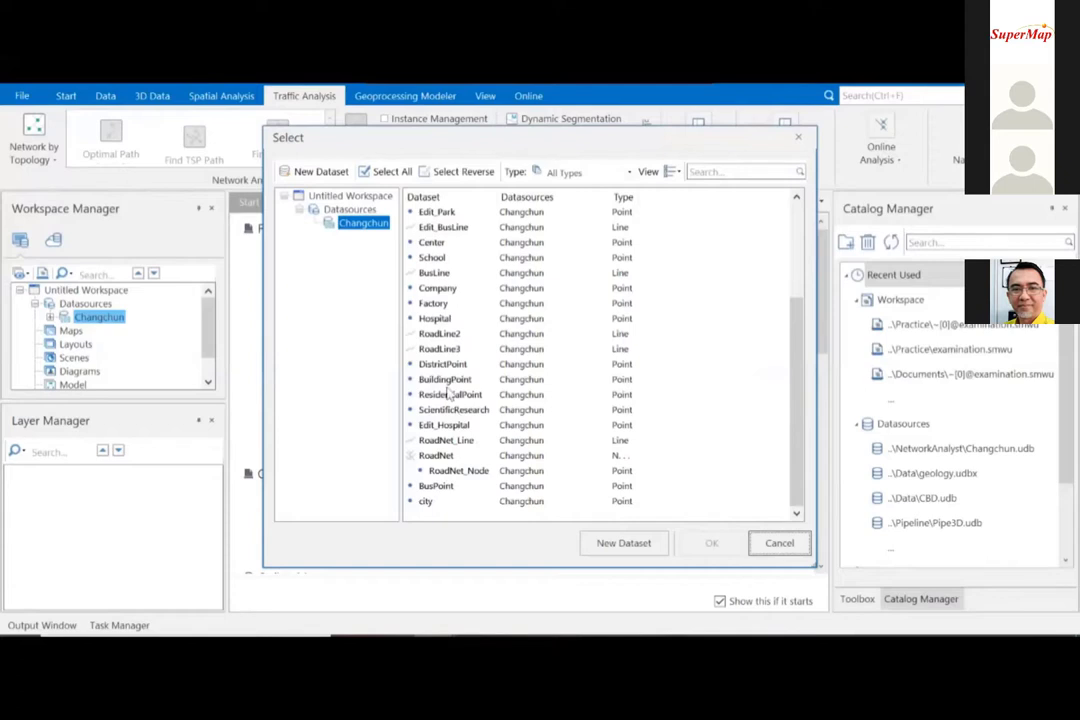
scroll(440, 318, up, 2)
scroll(441, 318, up, 1)
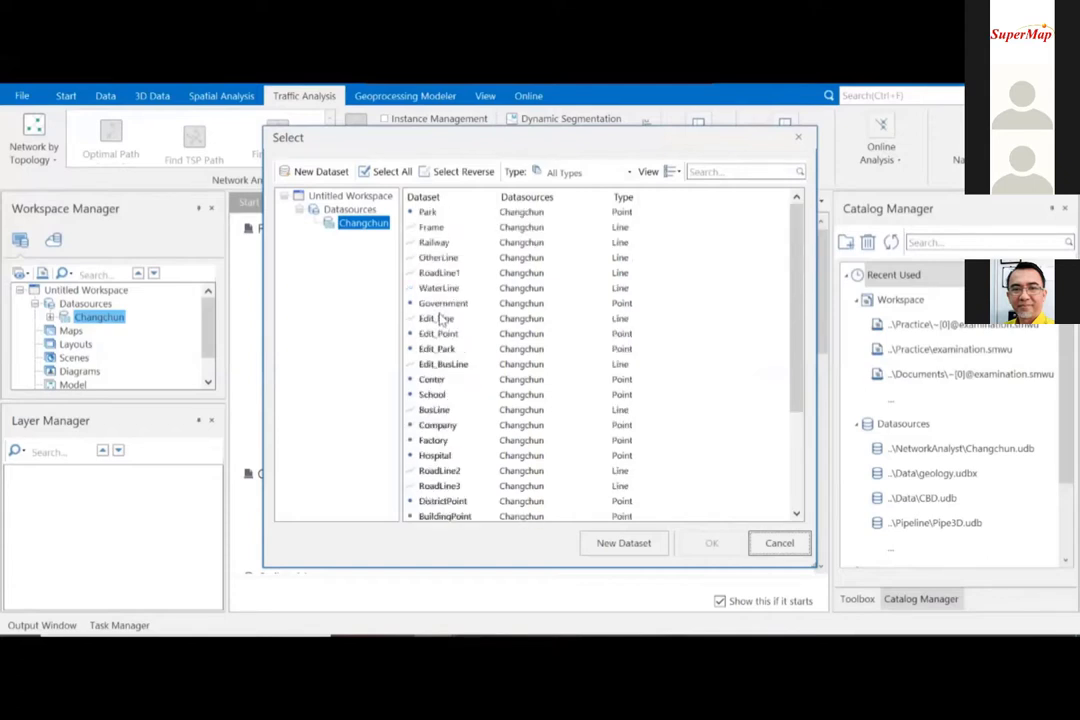
scroll(458, 418, down, 1)
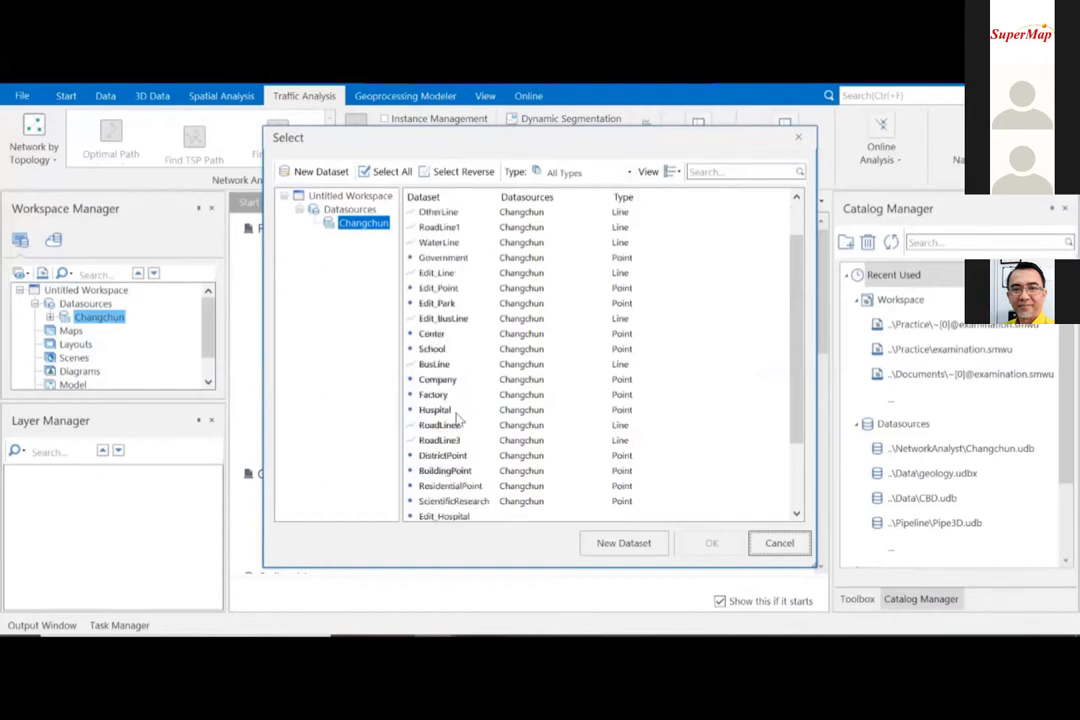
scroll(458, 418, down, 1)
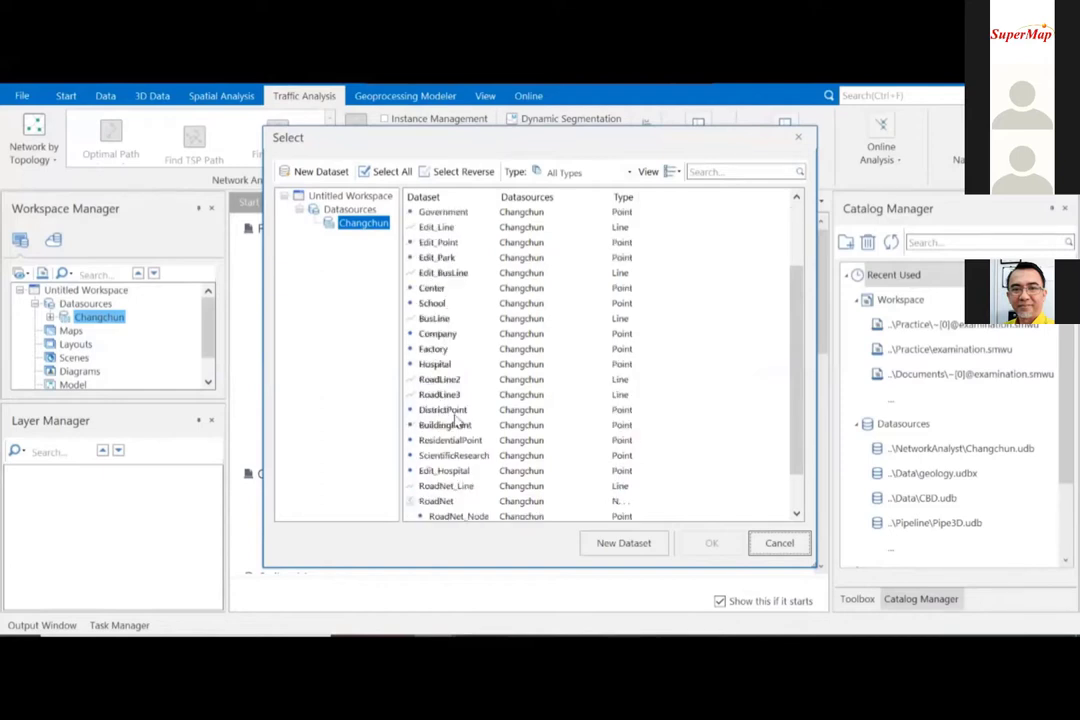
click(430, 485)
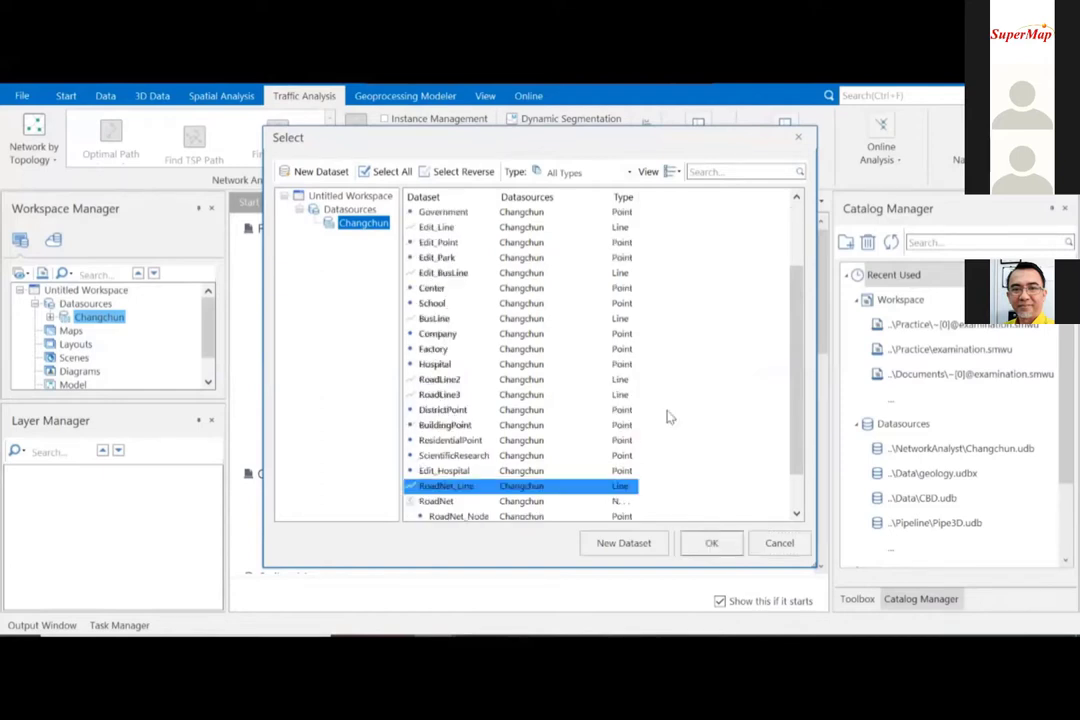
click(693, 546)
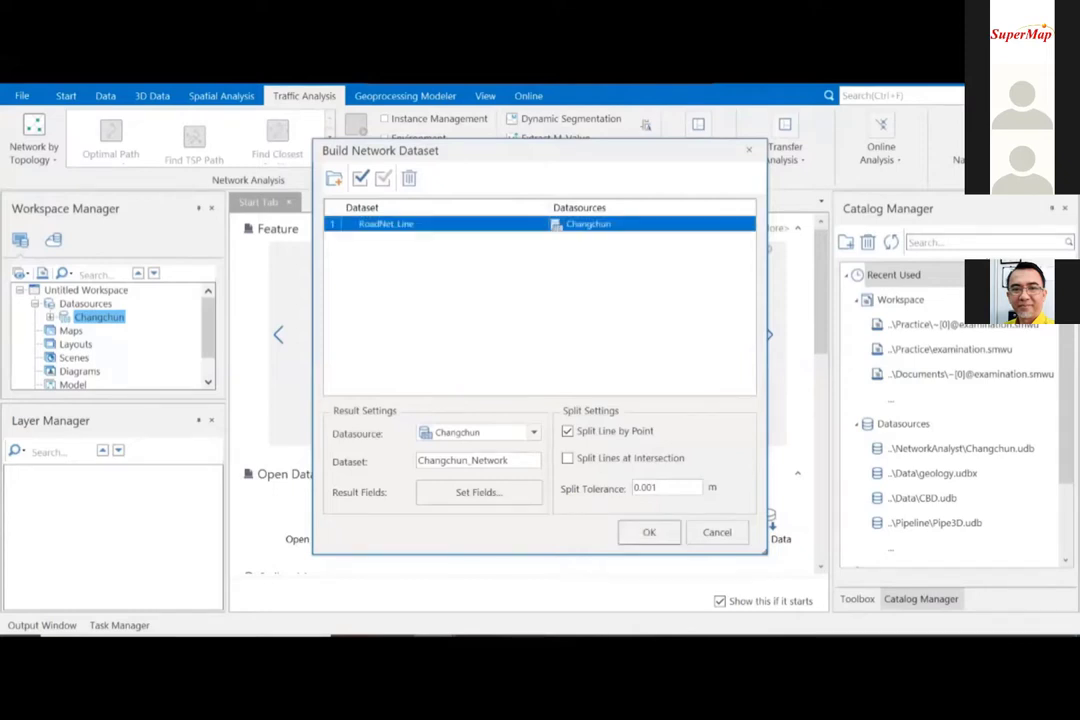
- Enable splitting lines at intersections and build the Changchun_Network dataset in the Changchun datasource
click(566, 458)
click(648, 531)
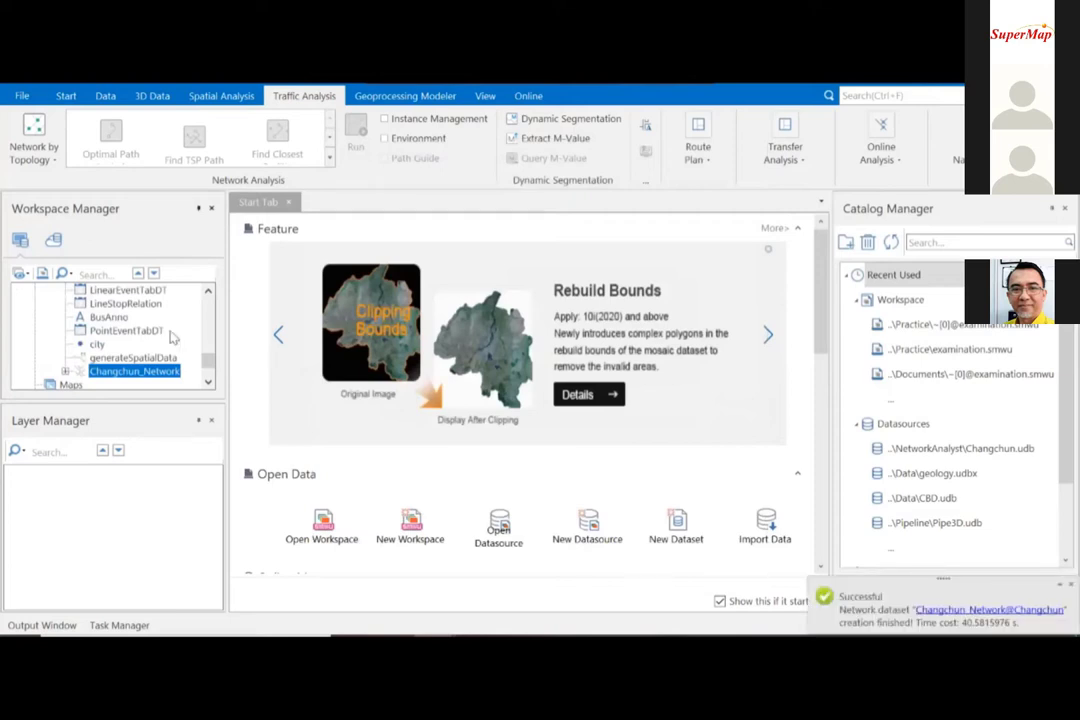
- Browse the attribute table of the Changchun_Network dataset
right_click(136, 373)
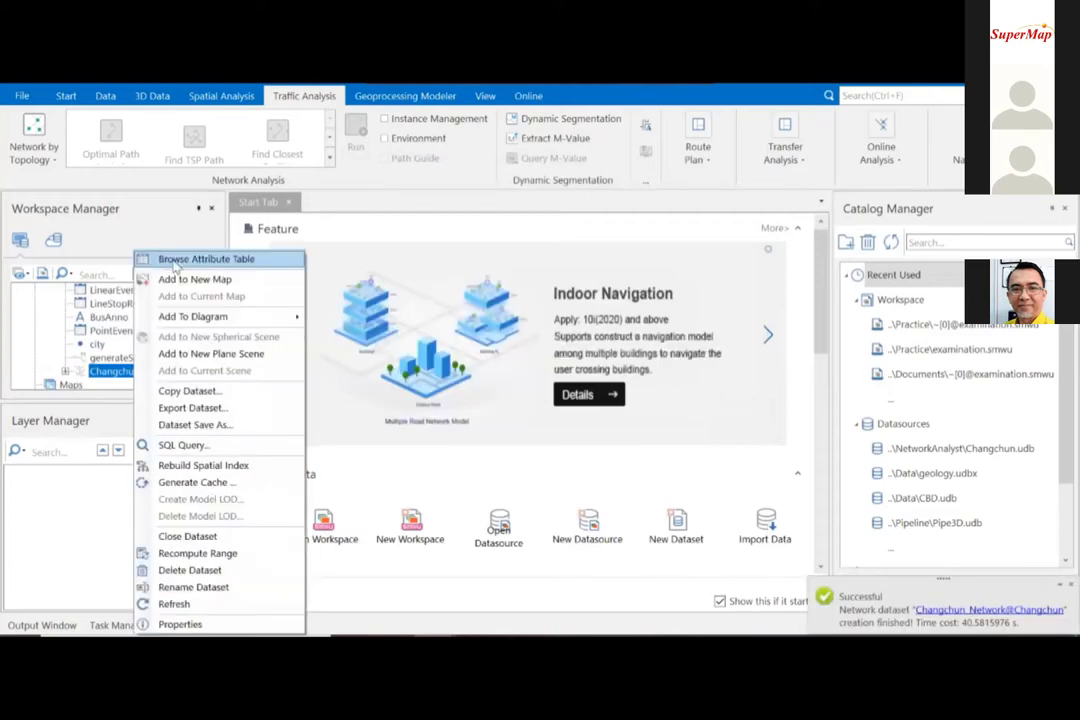
click(175, 261)
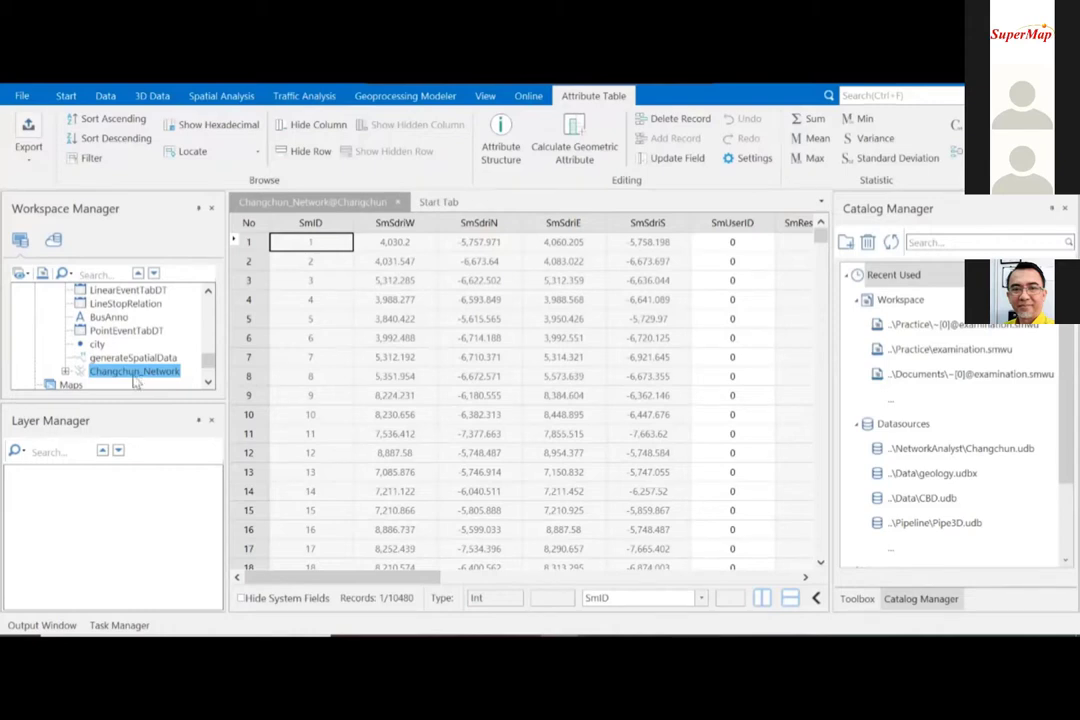
scroll(125, 365, up, 2)
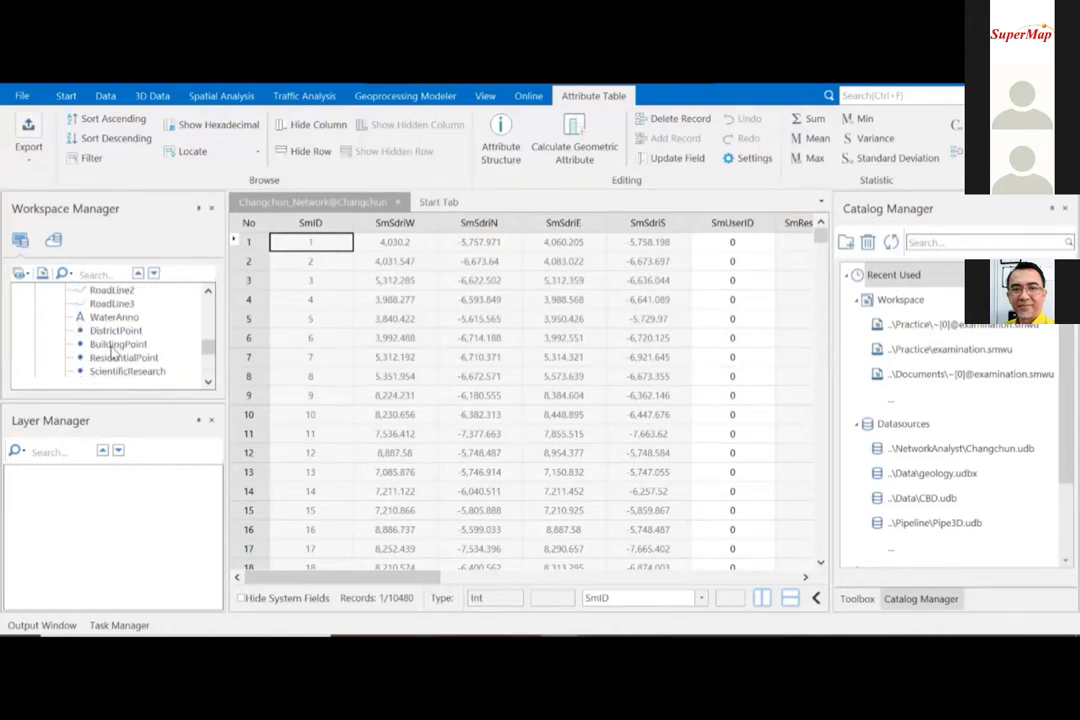
scroll(110, 350, down, 3)
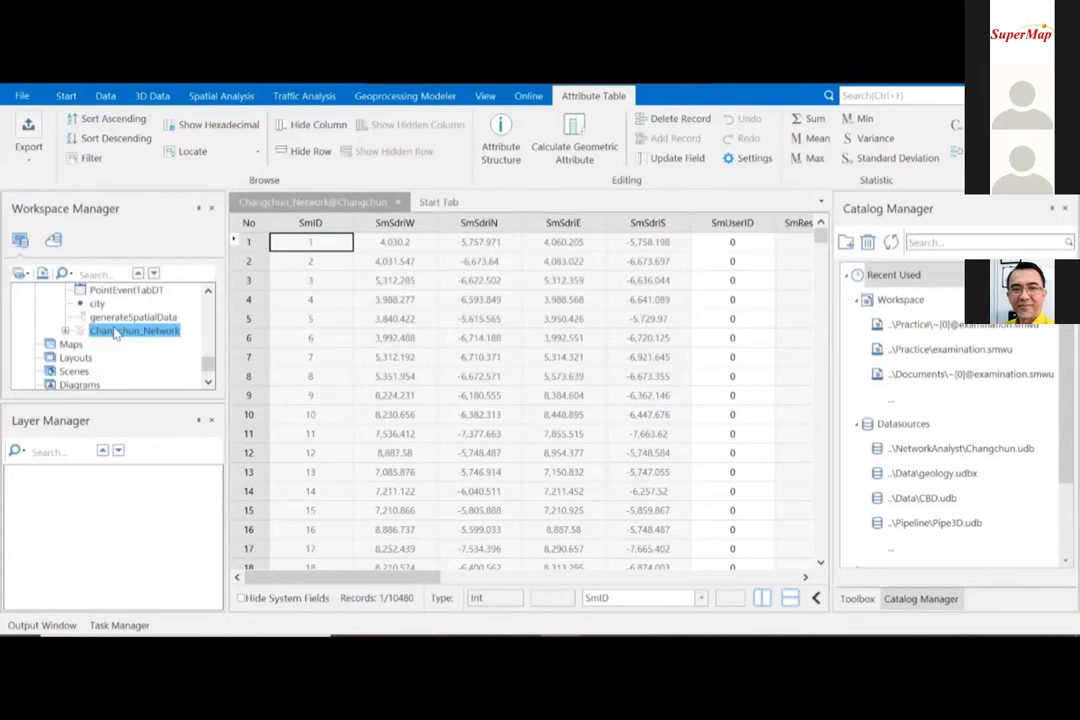
- Add the Changchun_Network dataset to a new map and create a spatial index for it
right_click(116, 334)
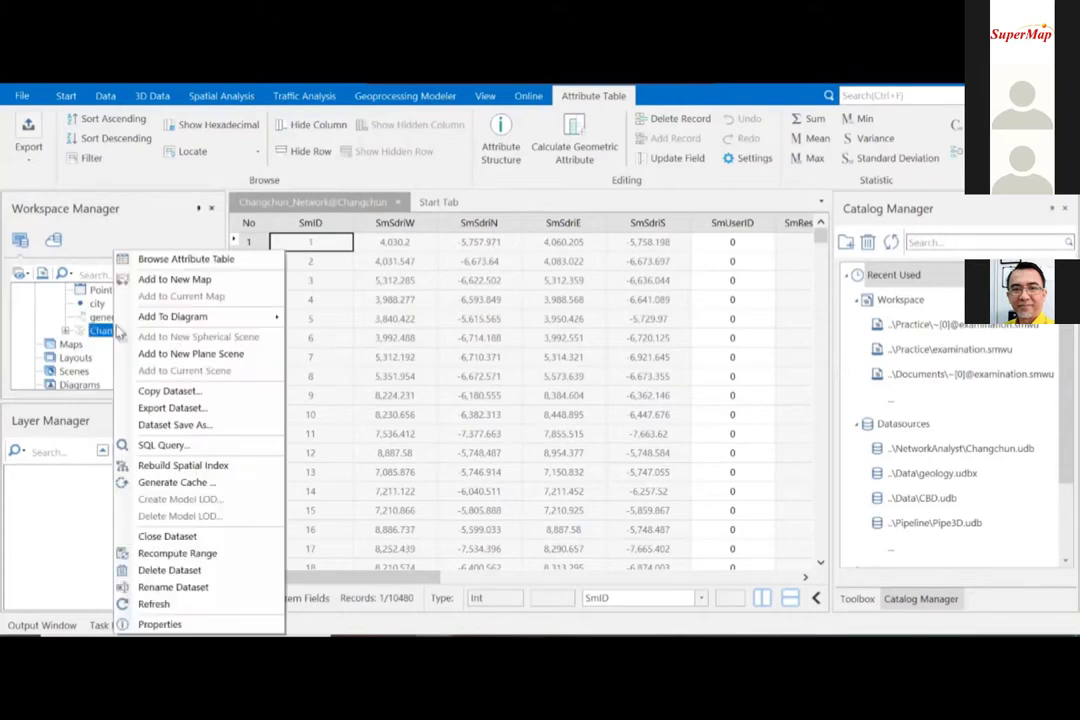
click(168, 284)
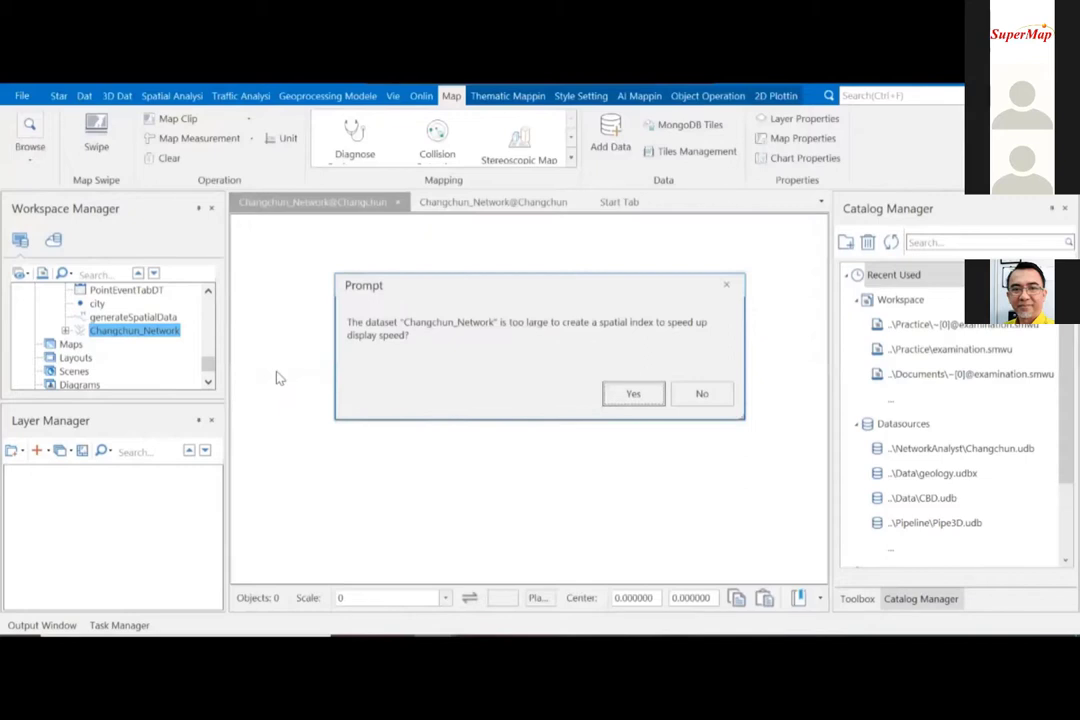
click(628, 395)
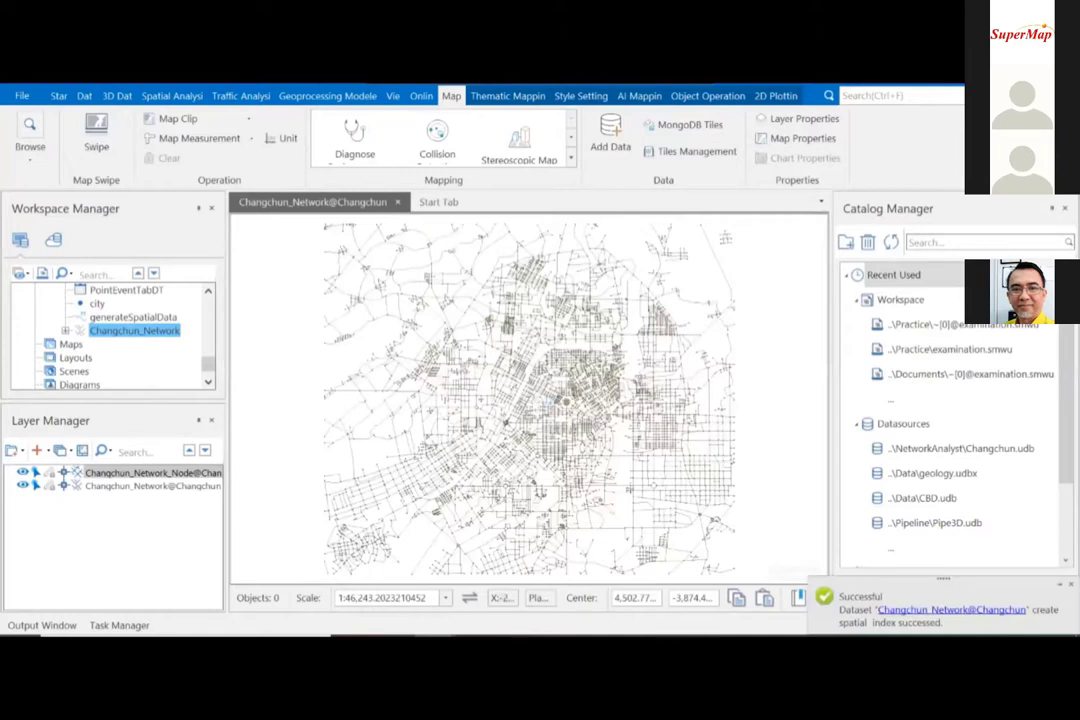
- Start an Optimal Path analysis on the network map and arrange the Instance Management and Environment windows beside the map
click(247, 95)
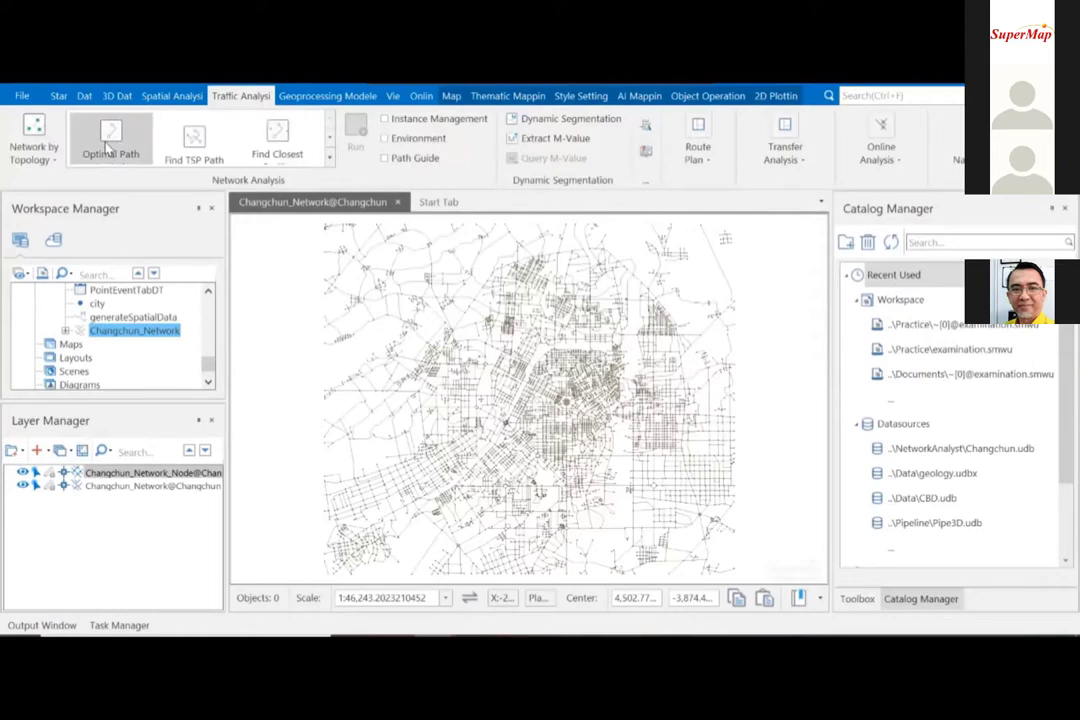
click(110, 146)
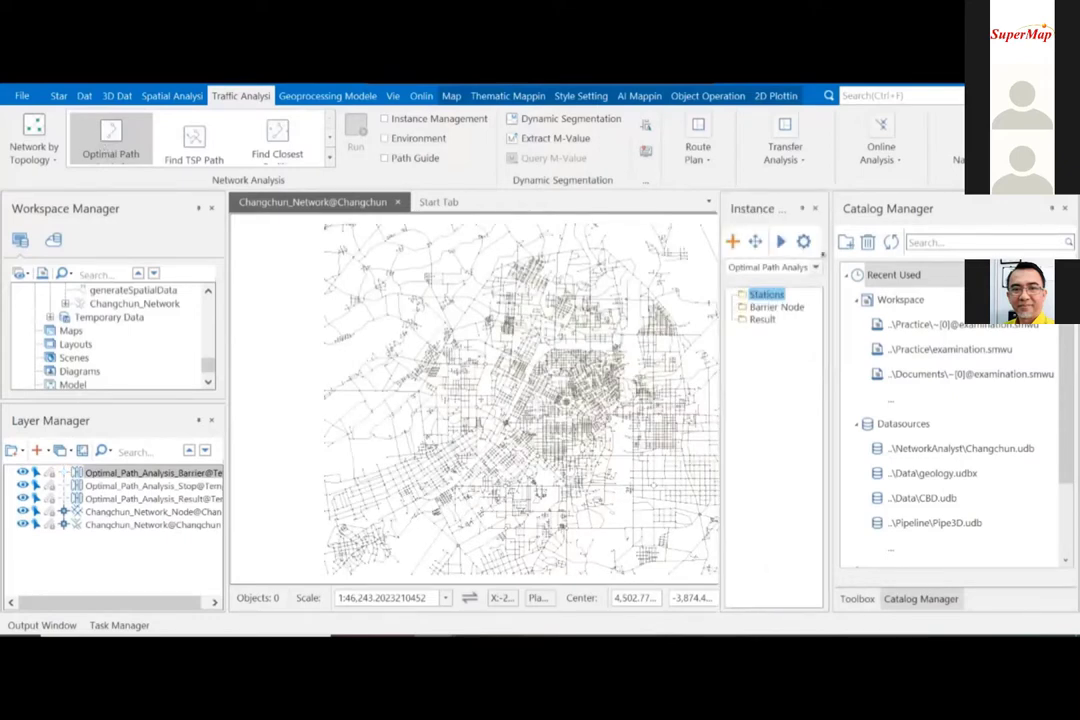
drag(720, 400, 575, 400)
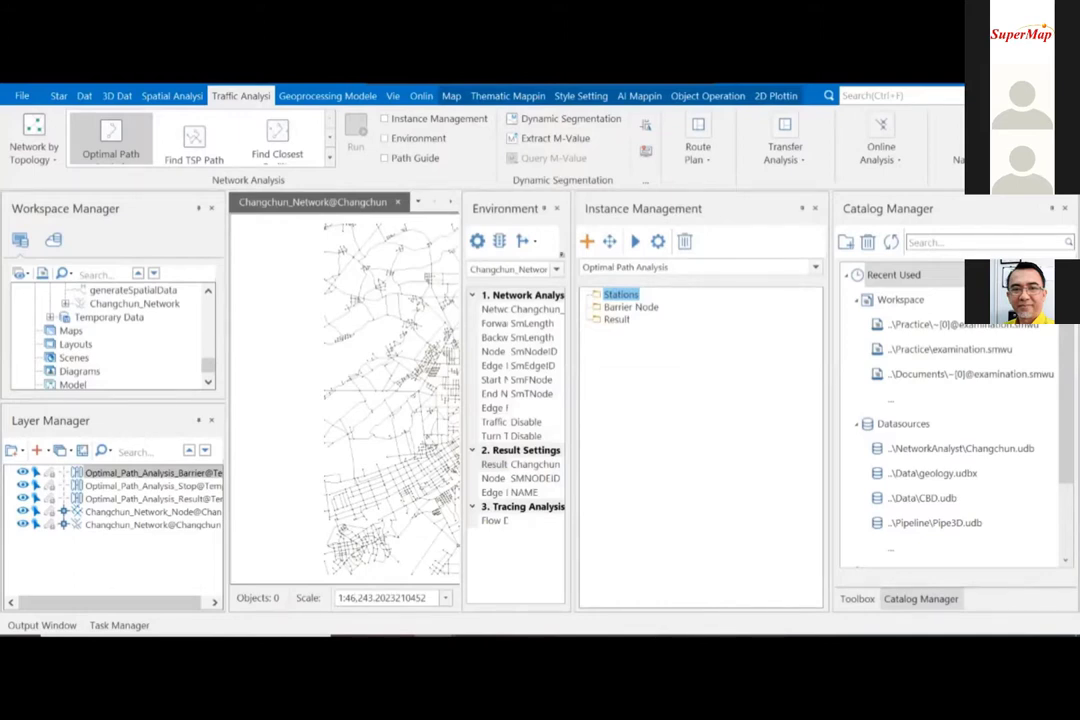
drag(463, 400, 317, 400)
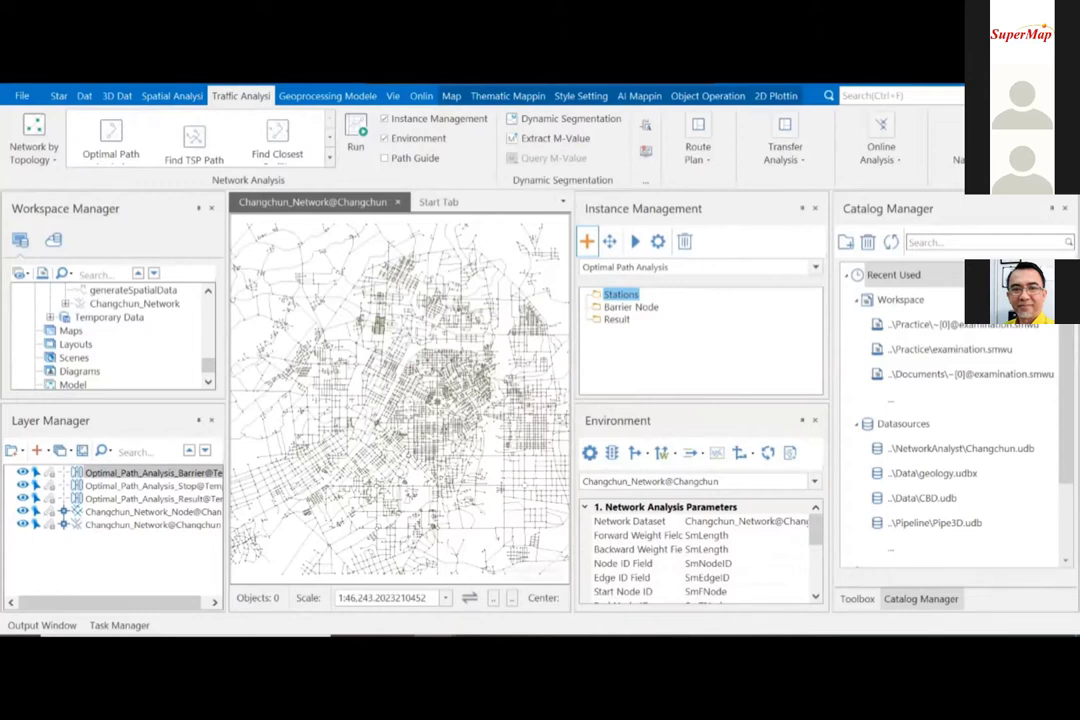
- Activate adding Stations on the map and accept the Optimal Path Analysis settings with all result options left off
click(621, 296)
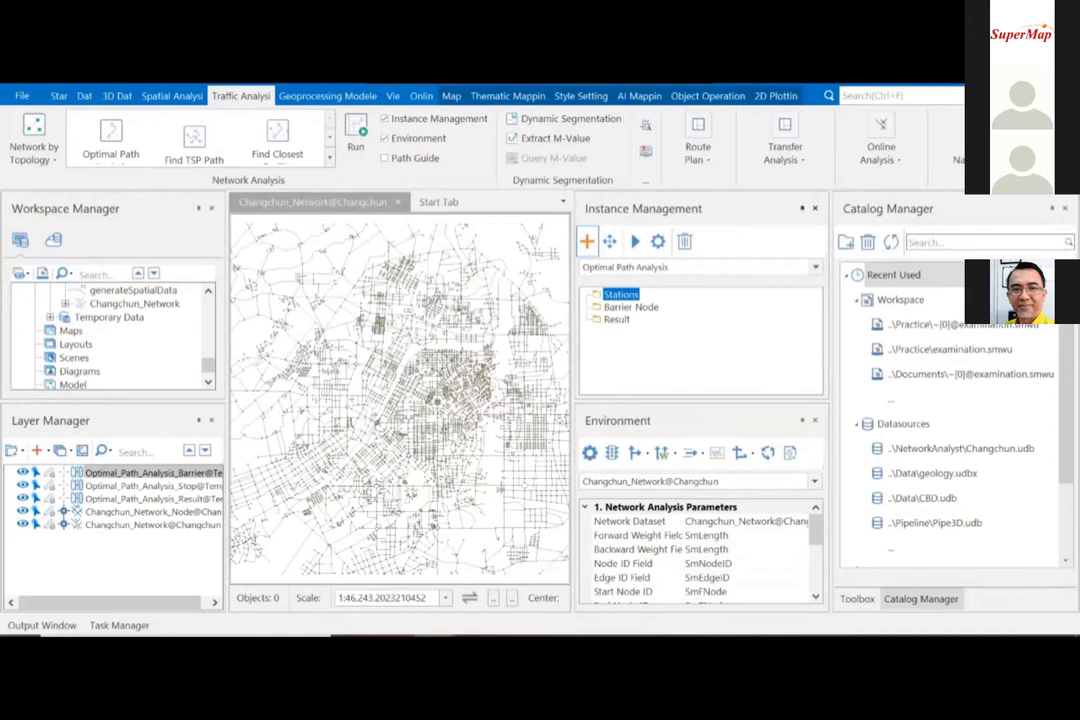
click(586, 243)
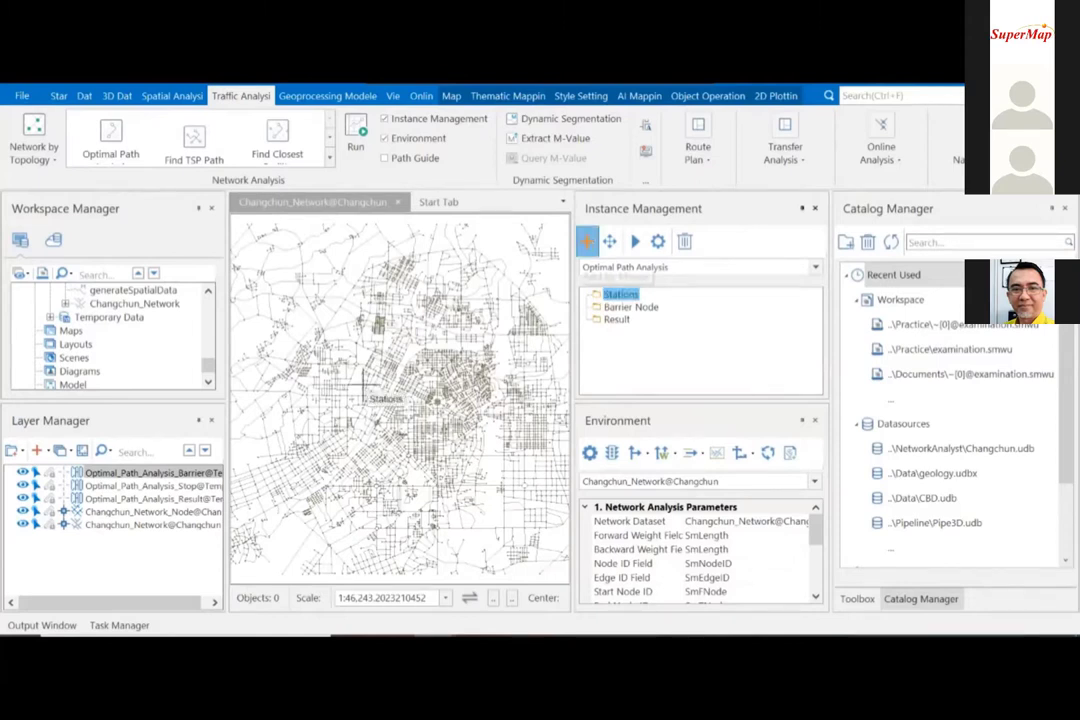
click(587, 243)
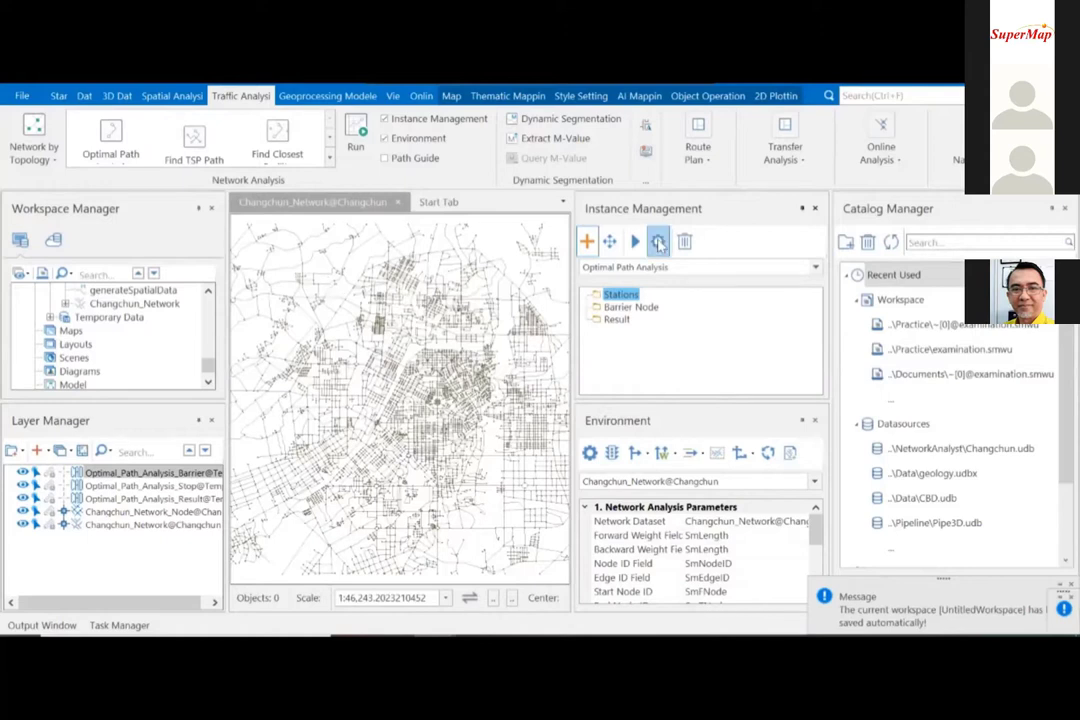
click(658, 242)
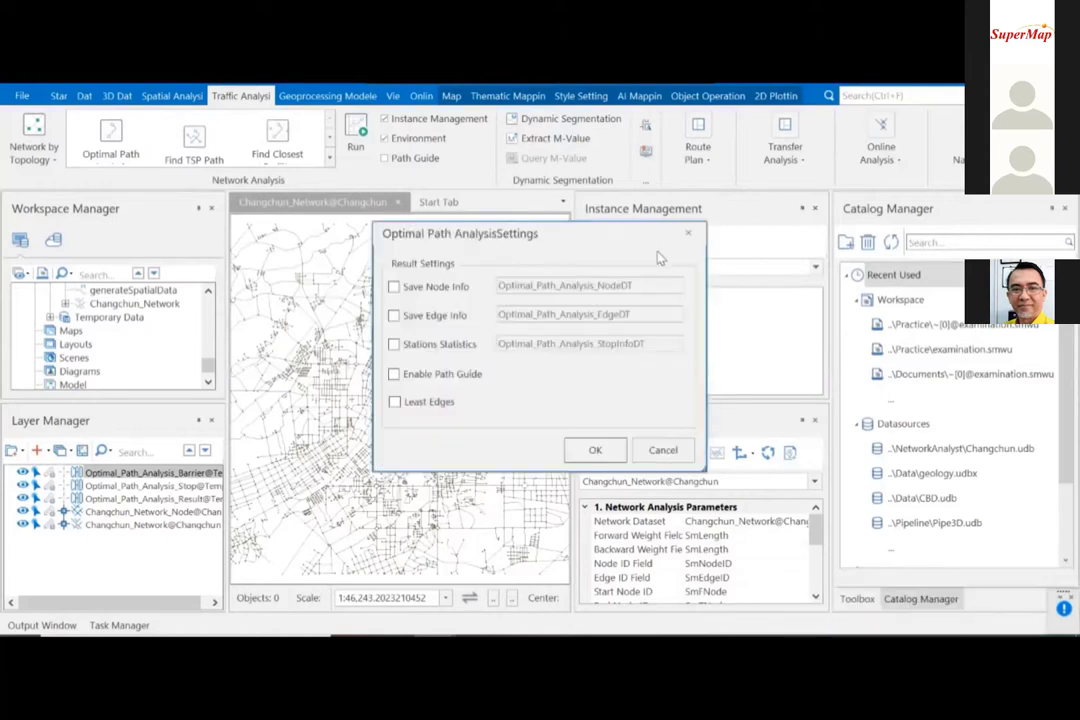
click(595, 452)
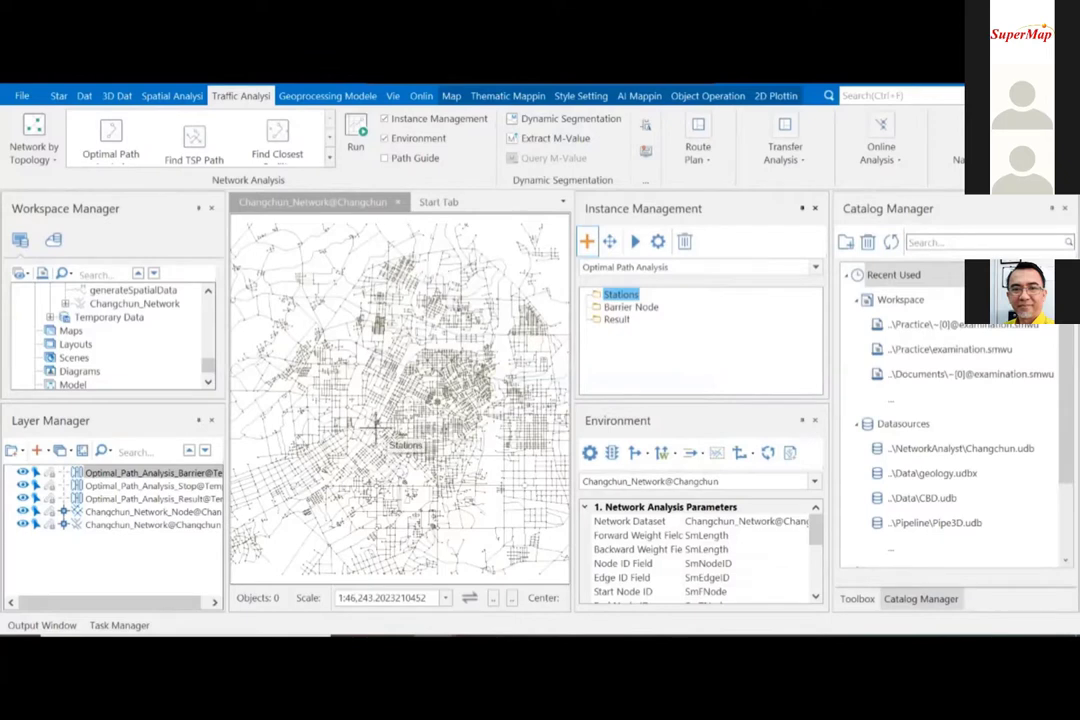
- Place four stations on the central road network and run the optimal path analysis
scroll(384, 404, up, 3)
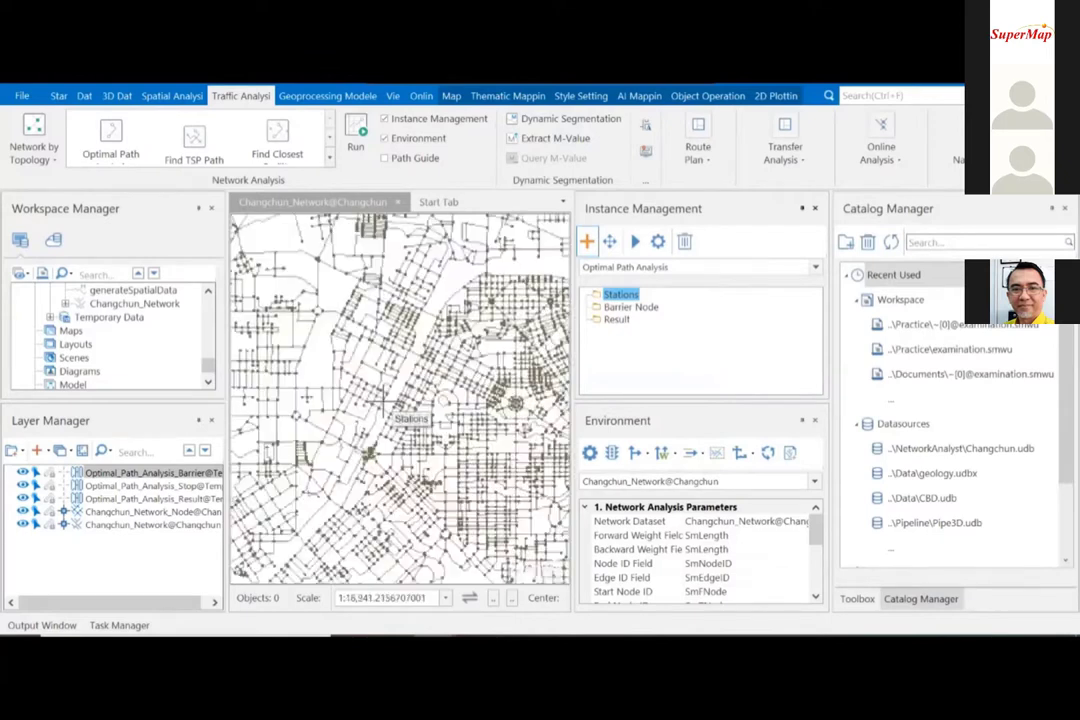
scroll(438, 423, down, 1)
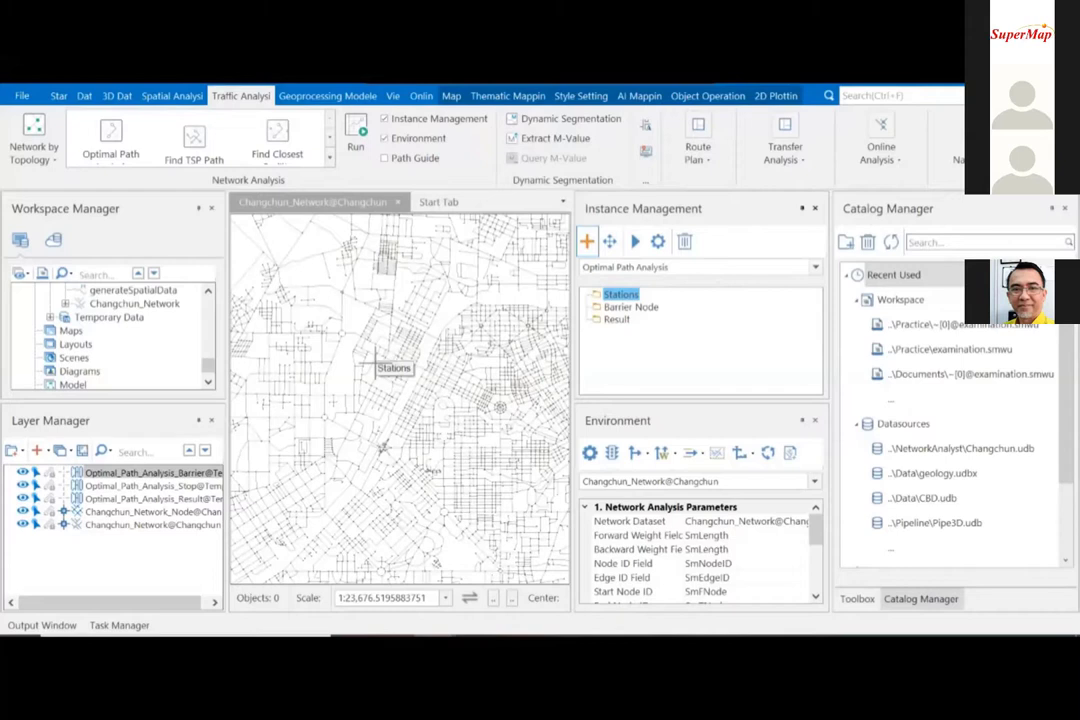
click(525, 384)
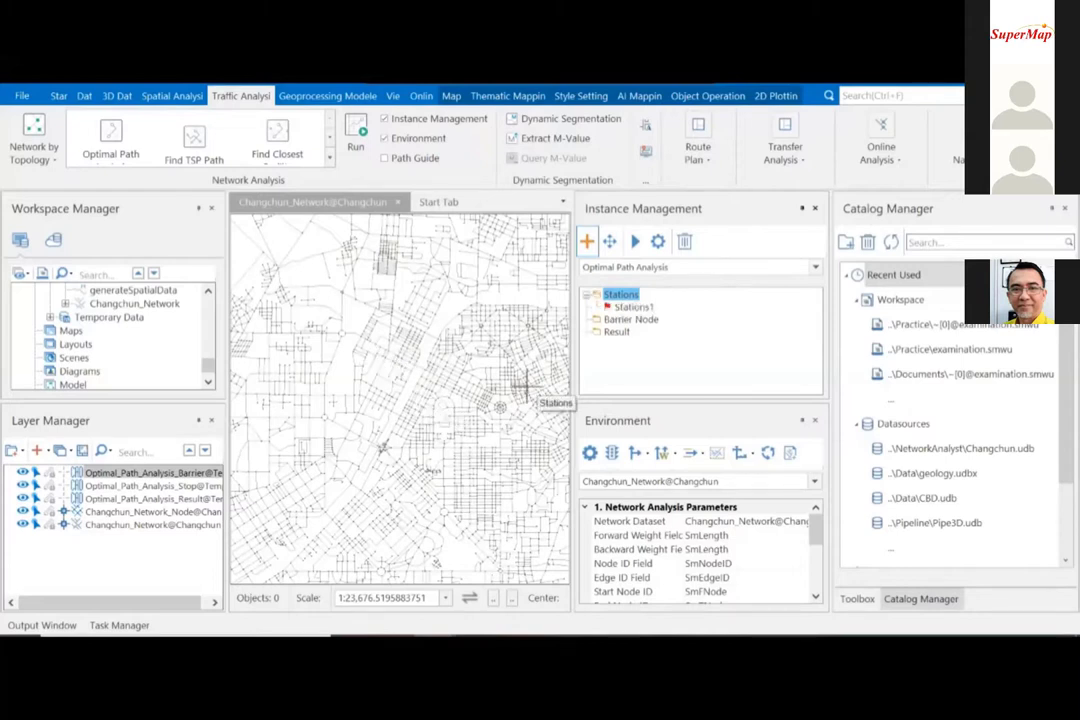
click(415, 392)
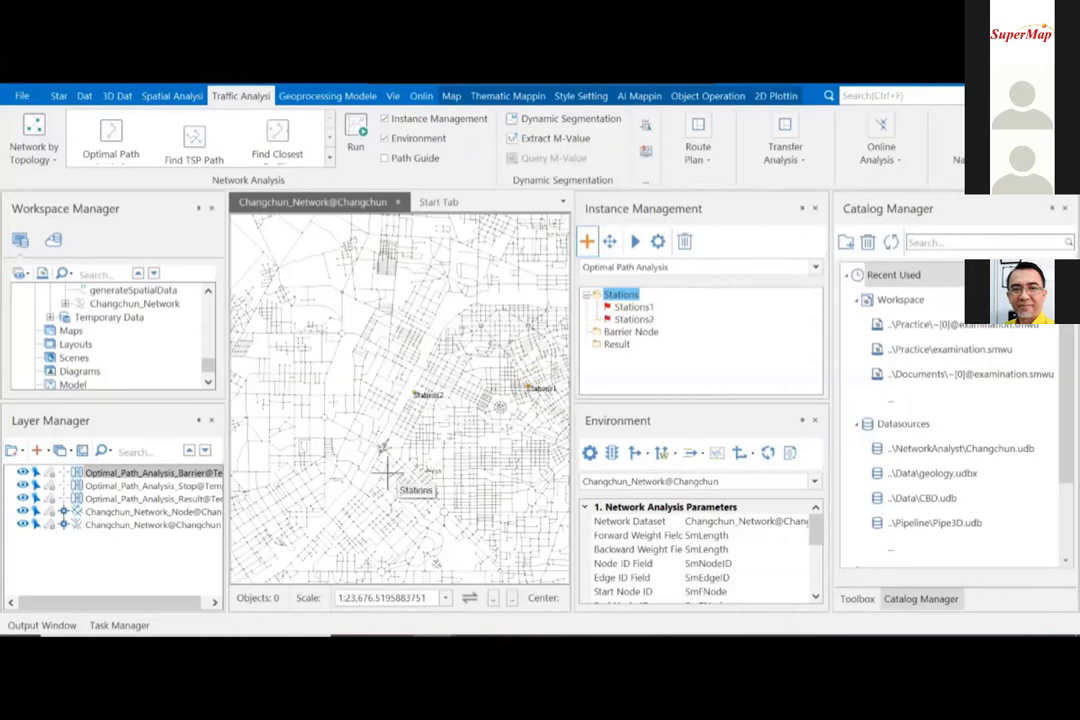
click(388, 473)
click(499, 445)
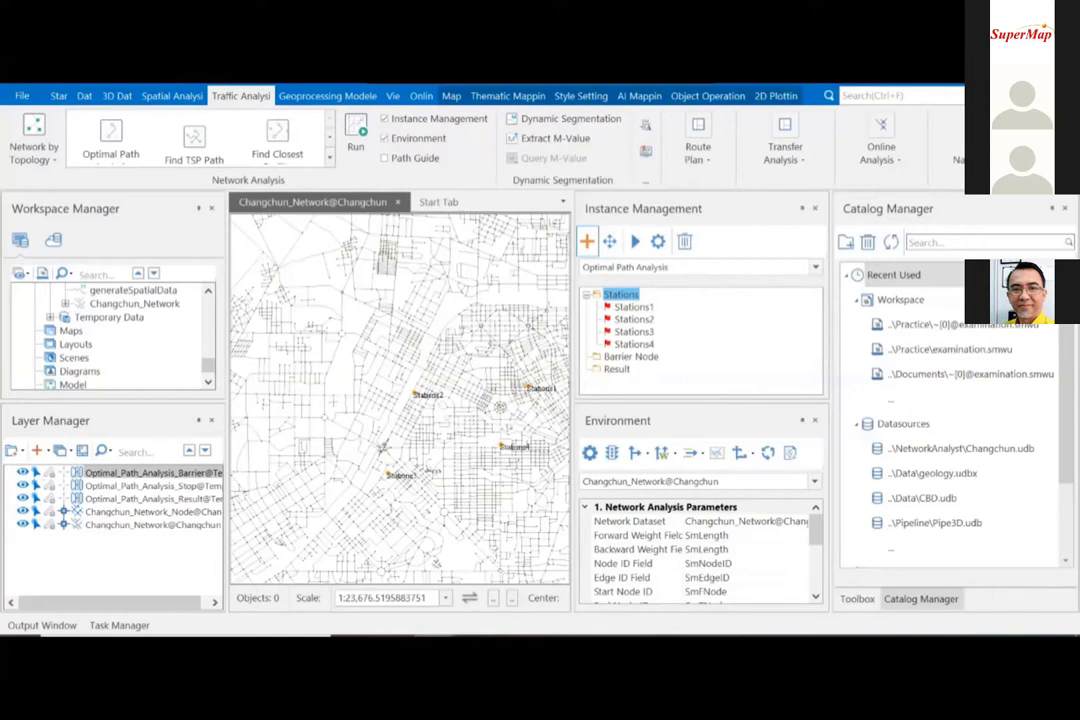
click(633, 245)
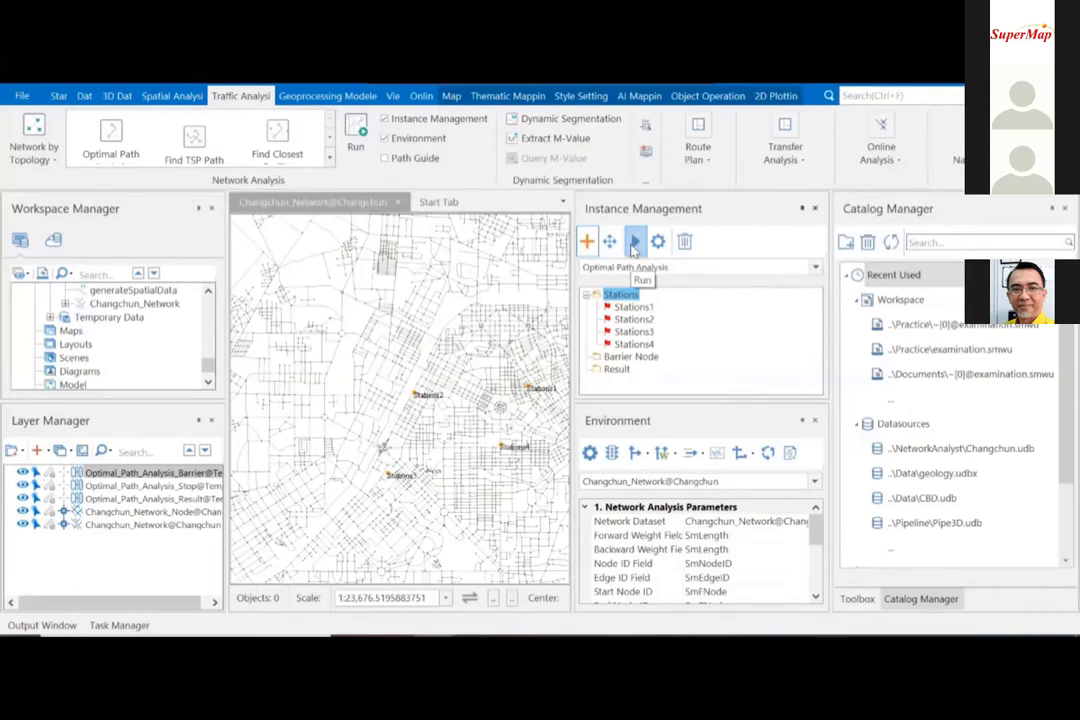
click(633, 245)
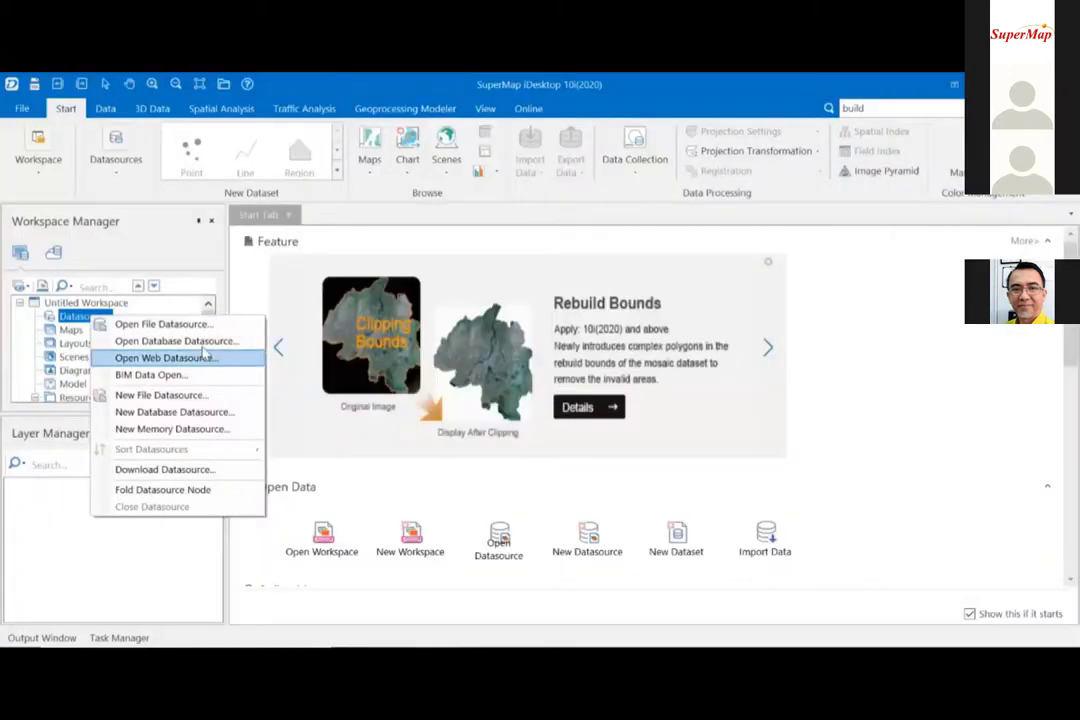
- Open the CBD file datasource from the subfolder of the Practice folder
click(205, 324)
click(450, 188)
click(435, 272)
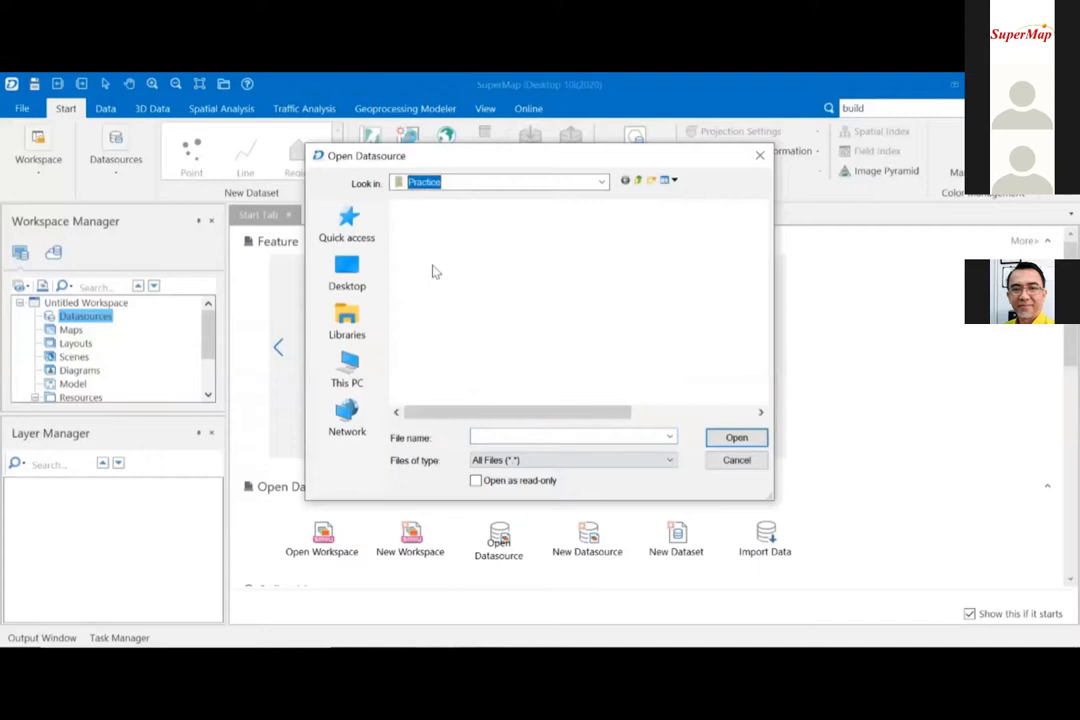
double_click(436, 260)
double_click(425, 227)
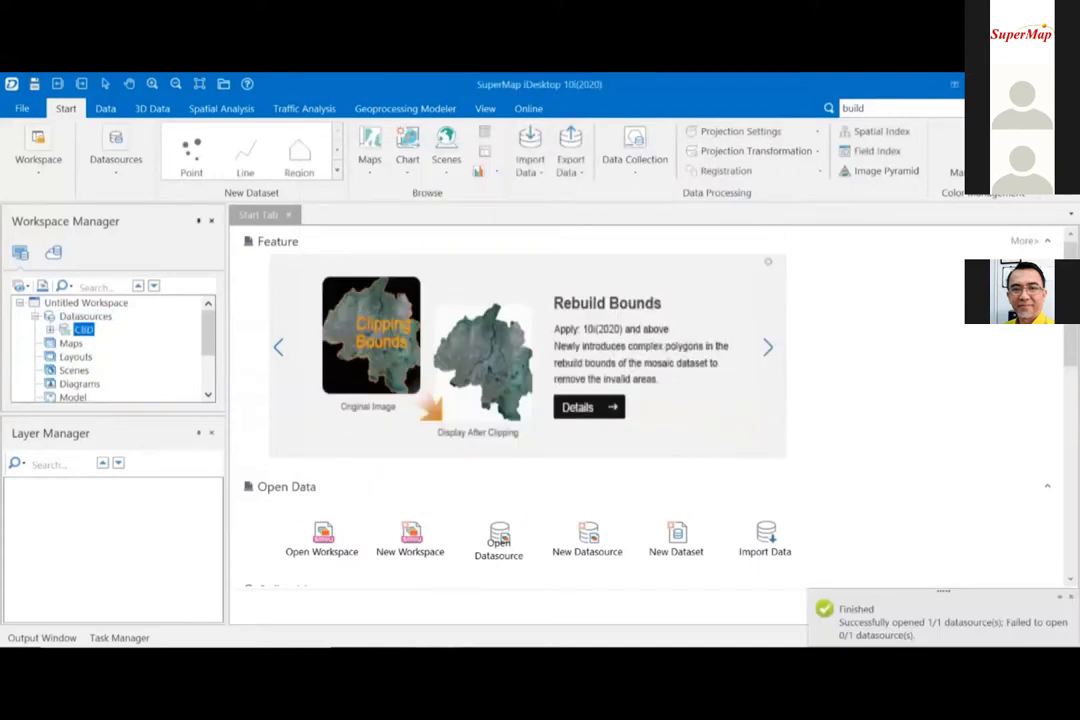
- Add all five CBD datasets, Ground, Ground2, Building, Tree and Waters, to a new spherical scene
right_click(84, 329)
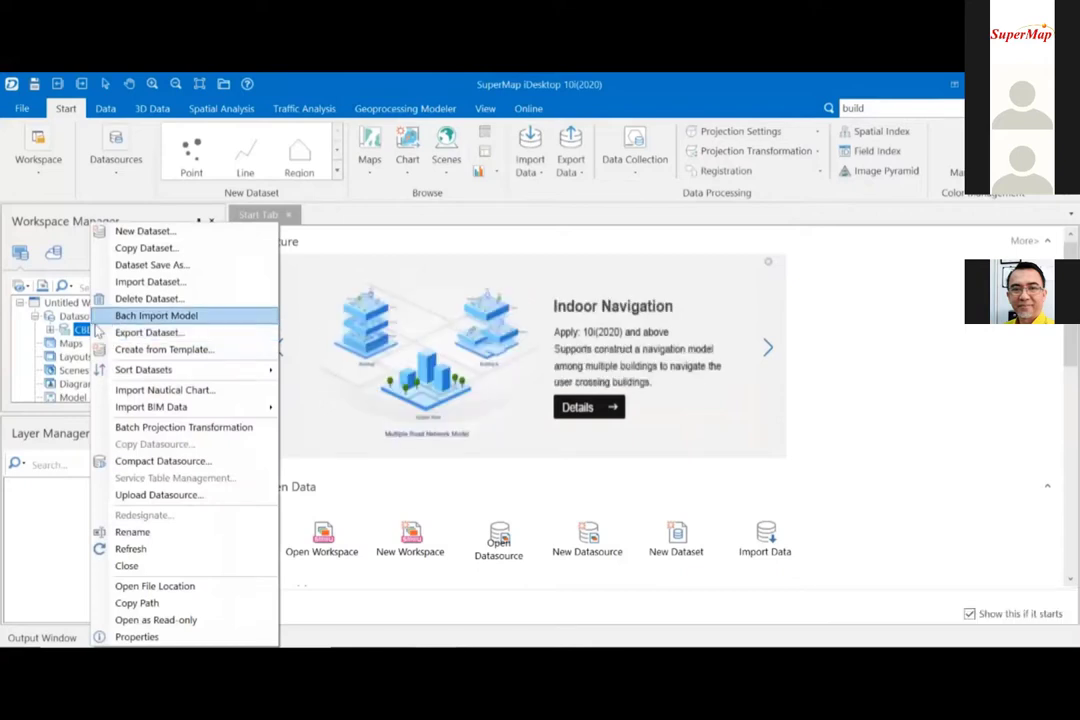
double_click(84, 329)
click(104, 331)
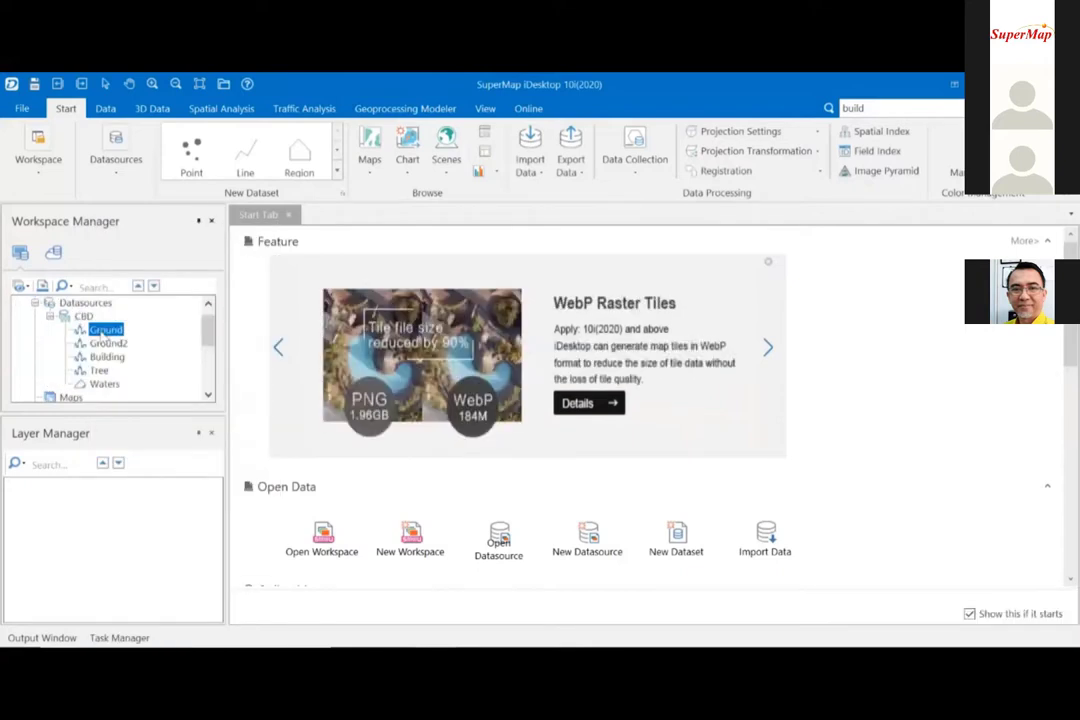
key(ctrl+a)
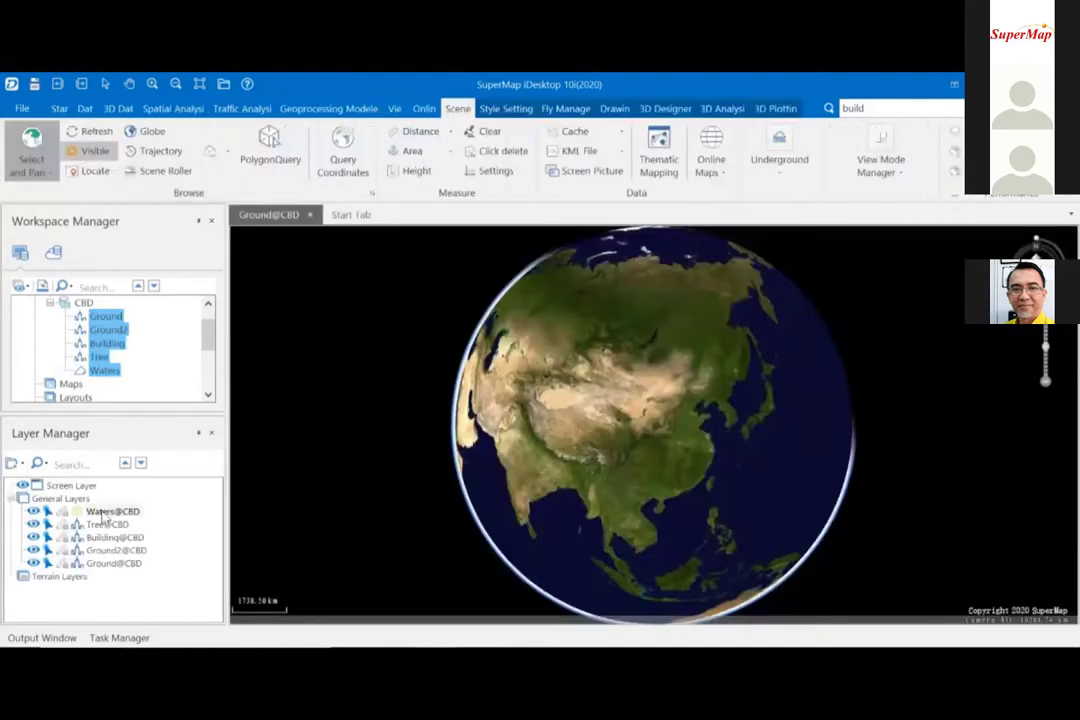
right_click(100, 343)
- Bring the scene view from the globe to the extent of the Tree@CBD layer
click(101, 563)
shift+click(101, 513)
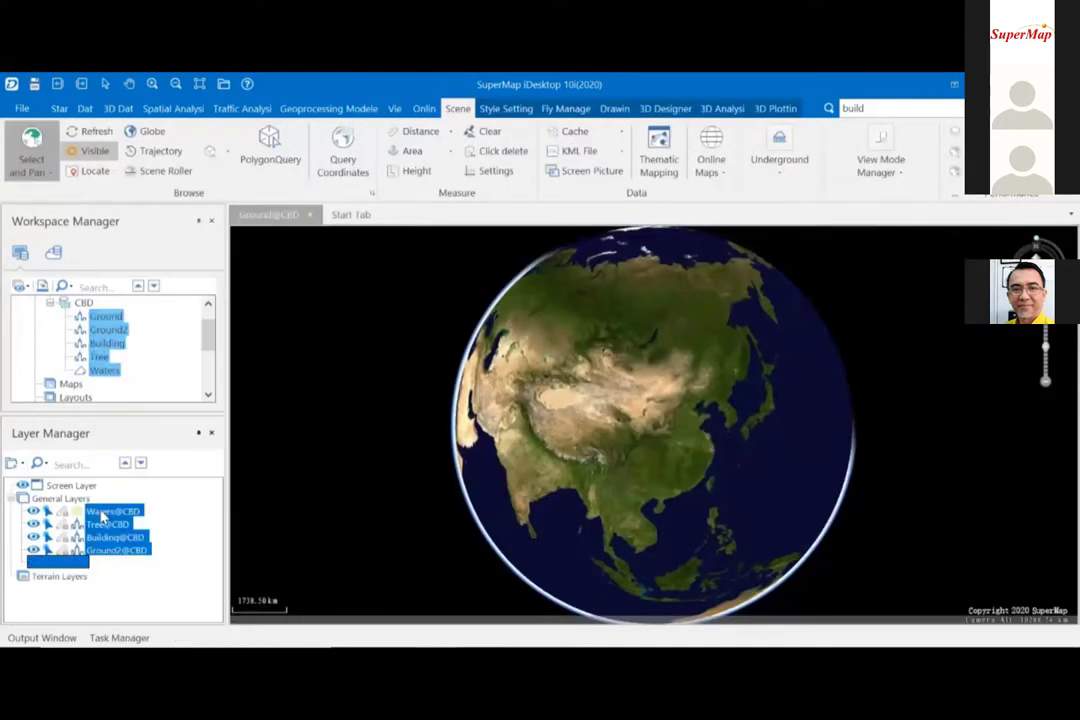
right_click(122, 544)
shift+click(103, 538)
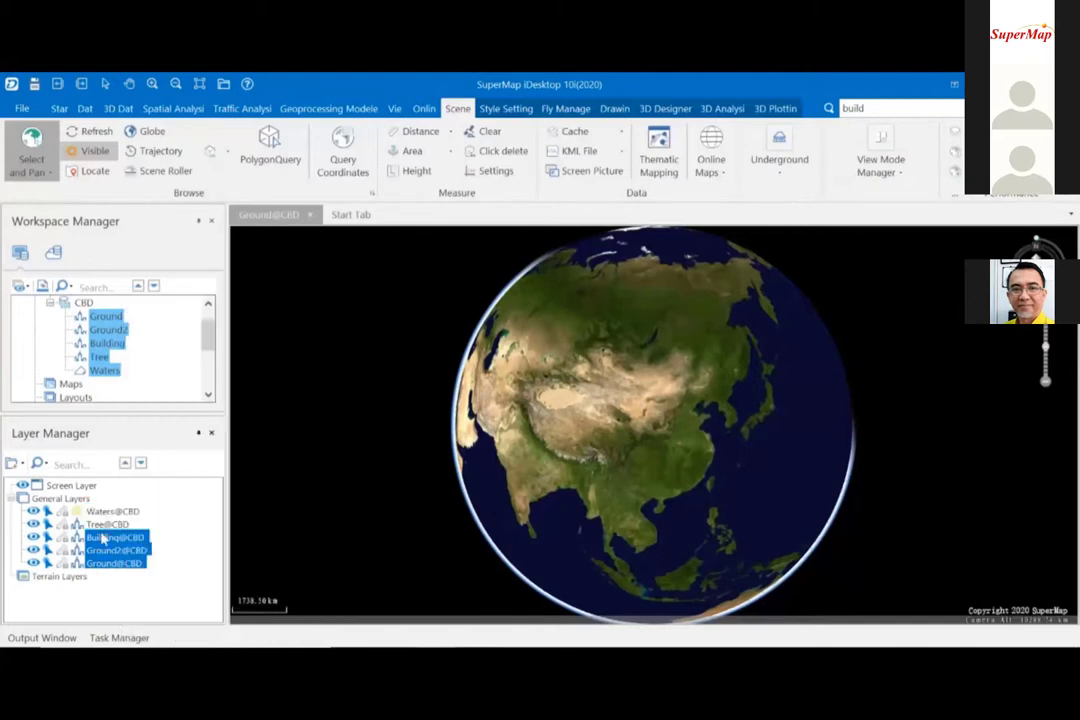
click(82, 499)
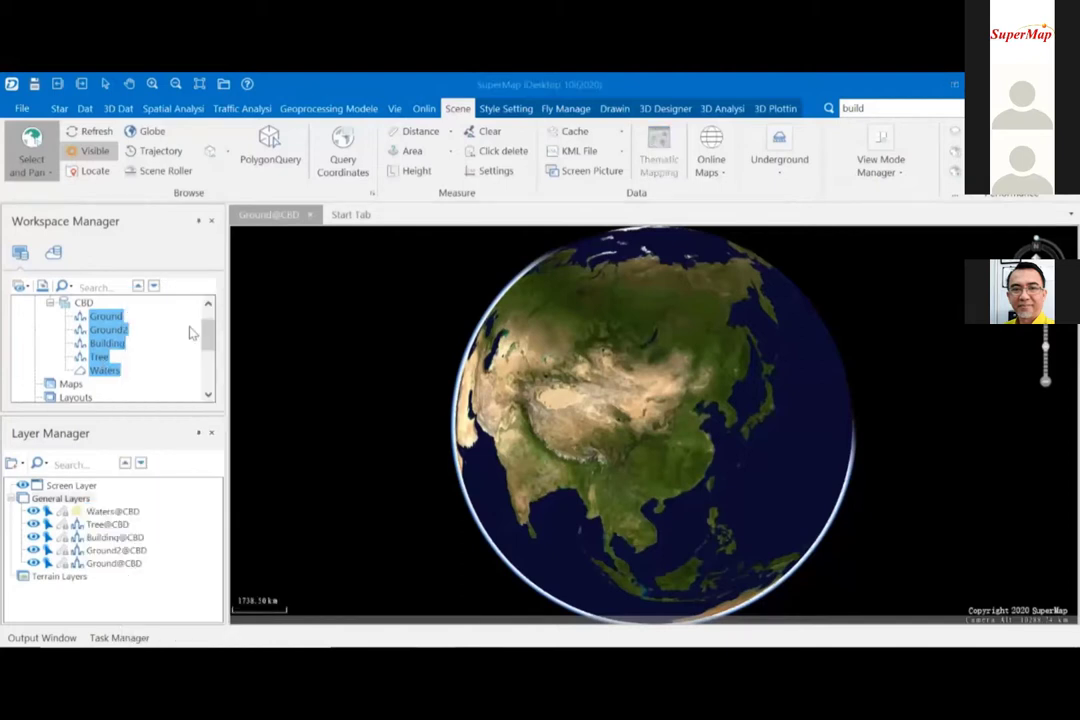
click(104, 370)
double_click(105, 524)
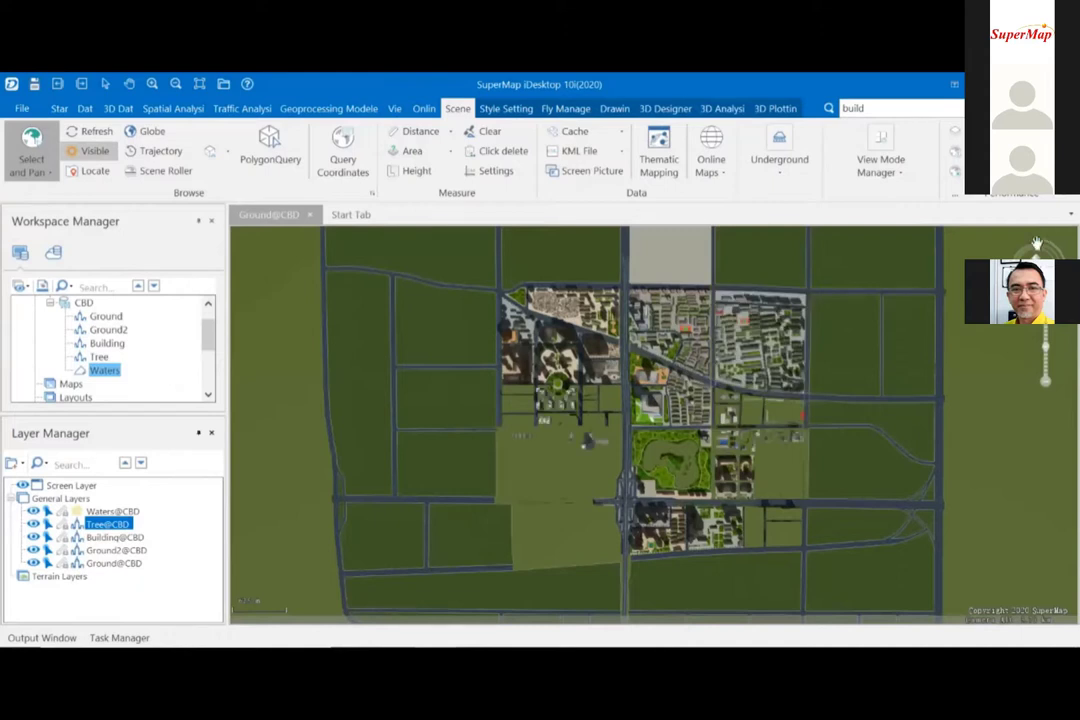
- Examine the CBD city model in an oblique view, closing in on the buildings and the park lake
drag(1037, 244, 1036, 238)
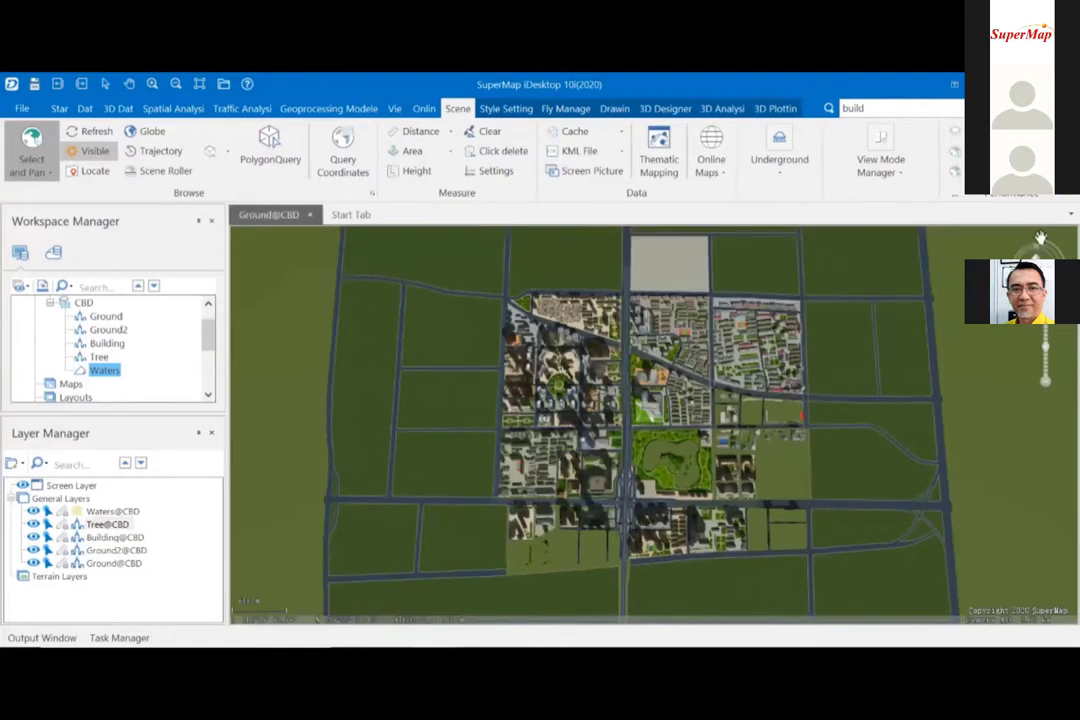
drag(1040, 238, 1052, 243)
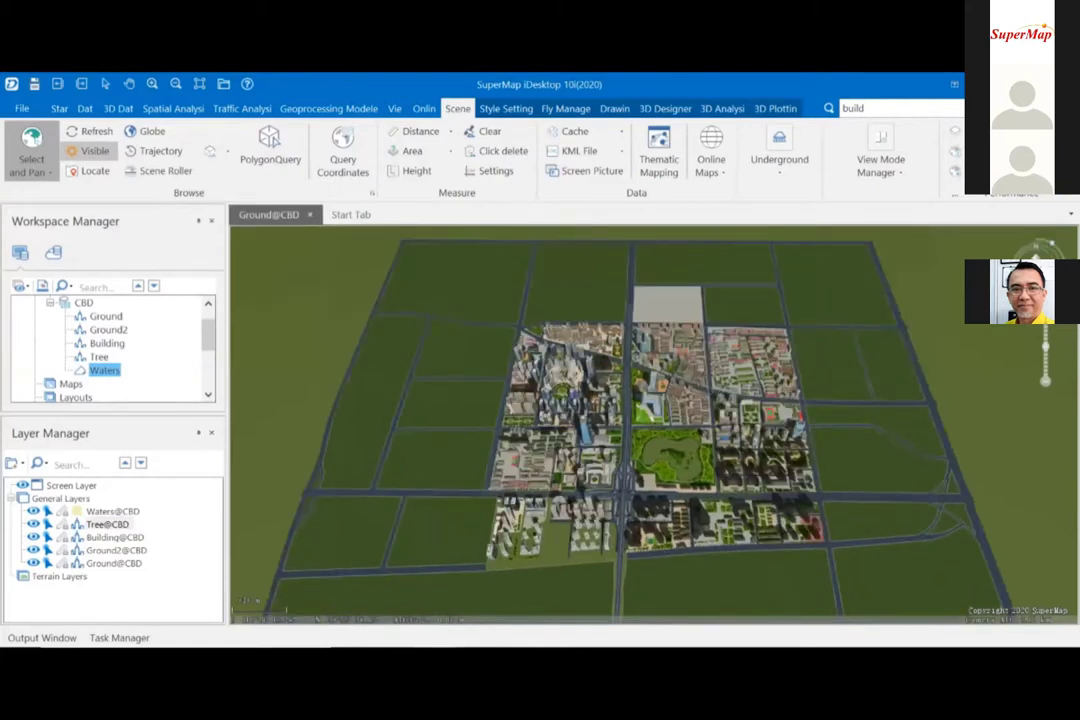
drag(1041, 246, 1043, 249)
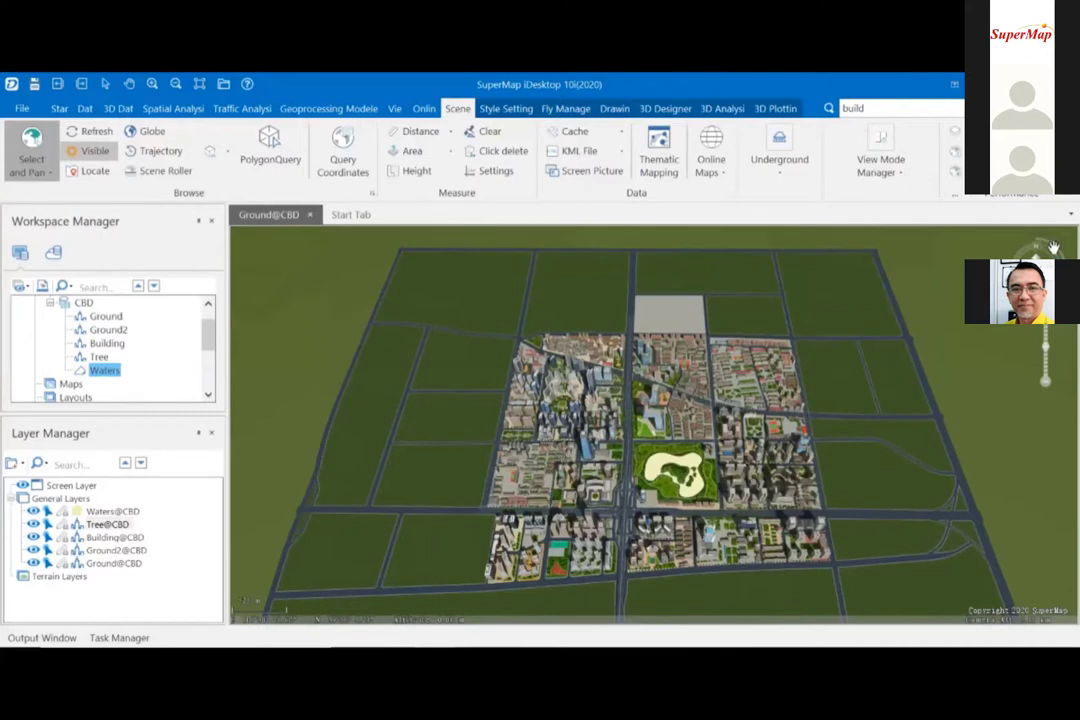
click(1053, 247)
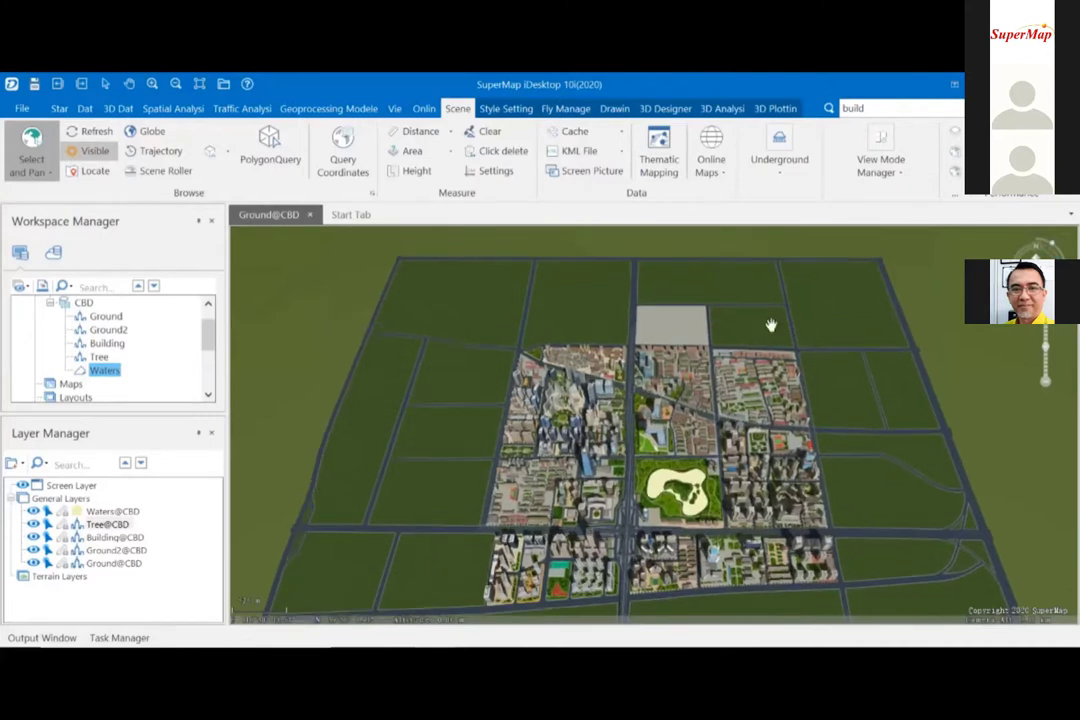
scroll(590, 482, up, 2)
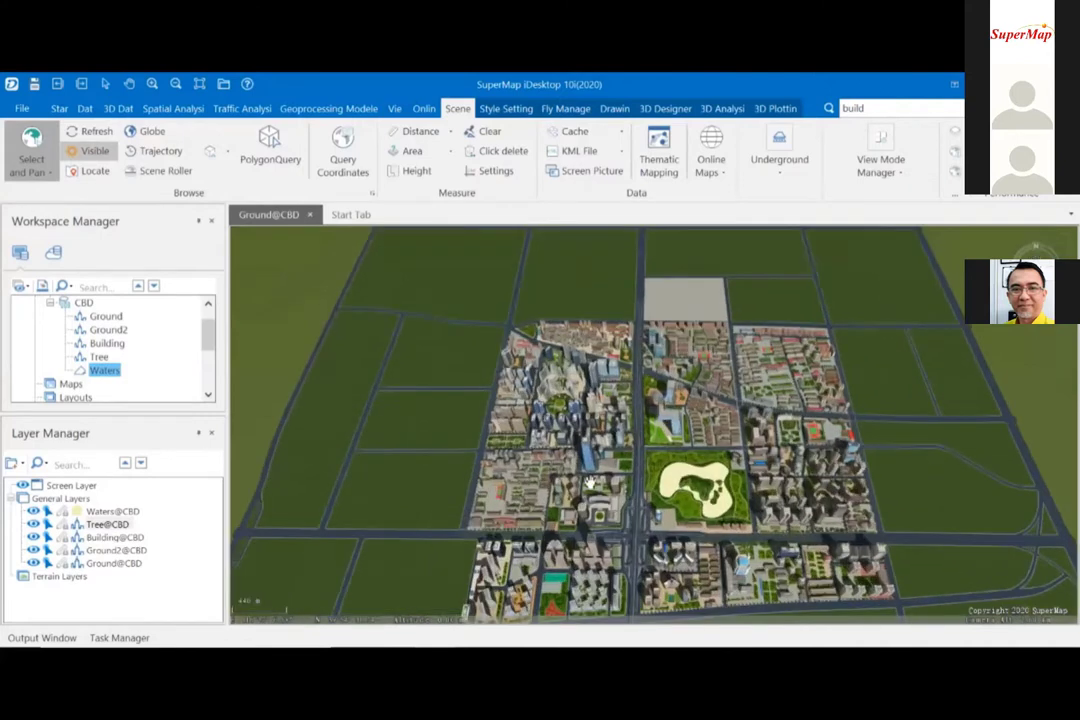
scroll(591, 481, up, 2)
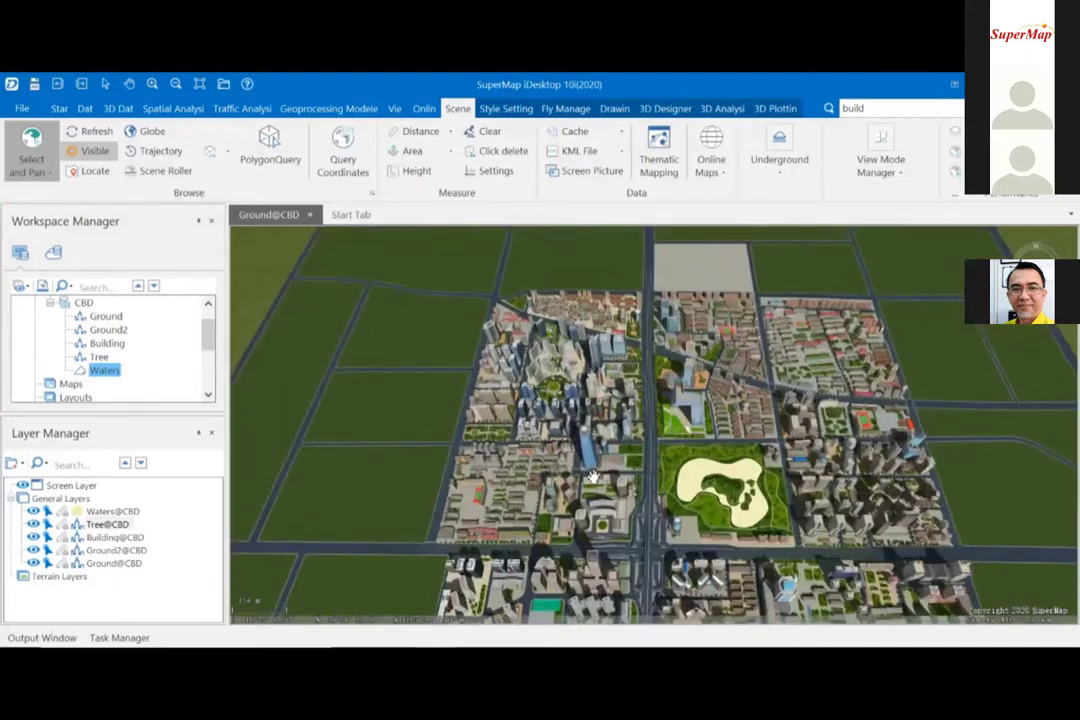
click(1048, 247)
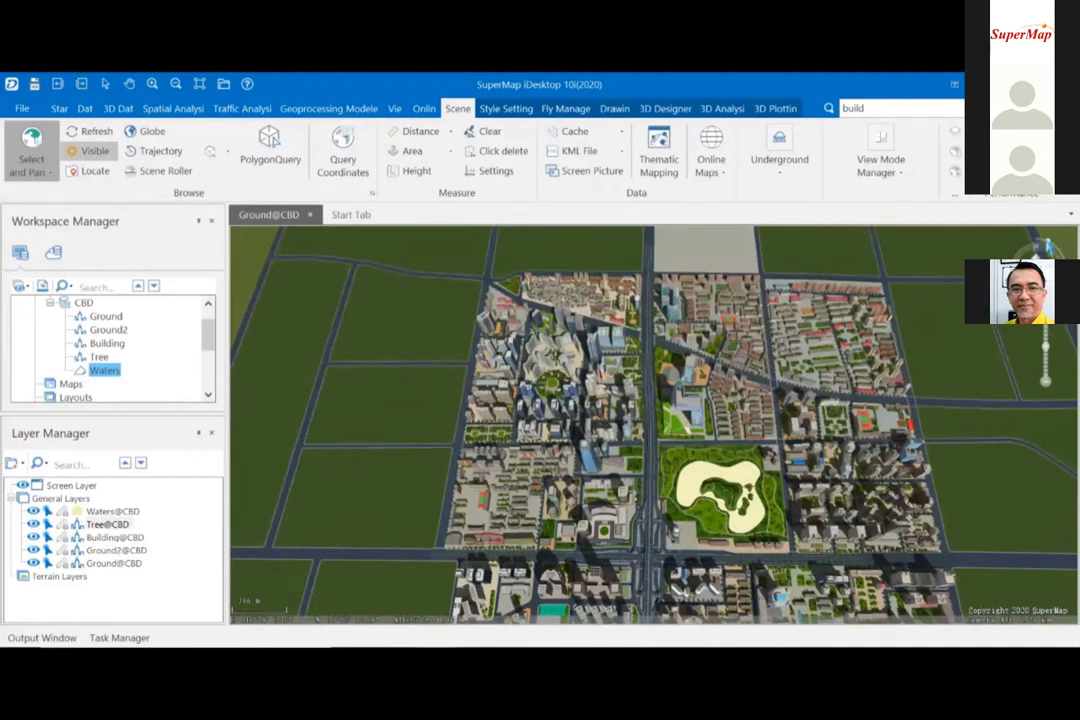
click(1046, 250)
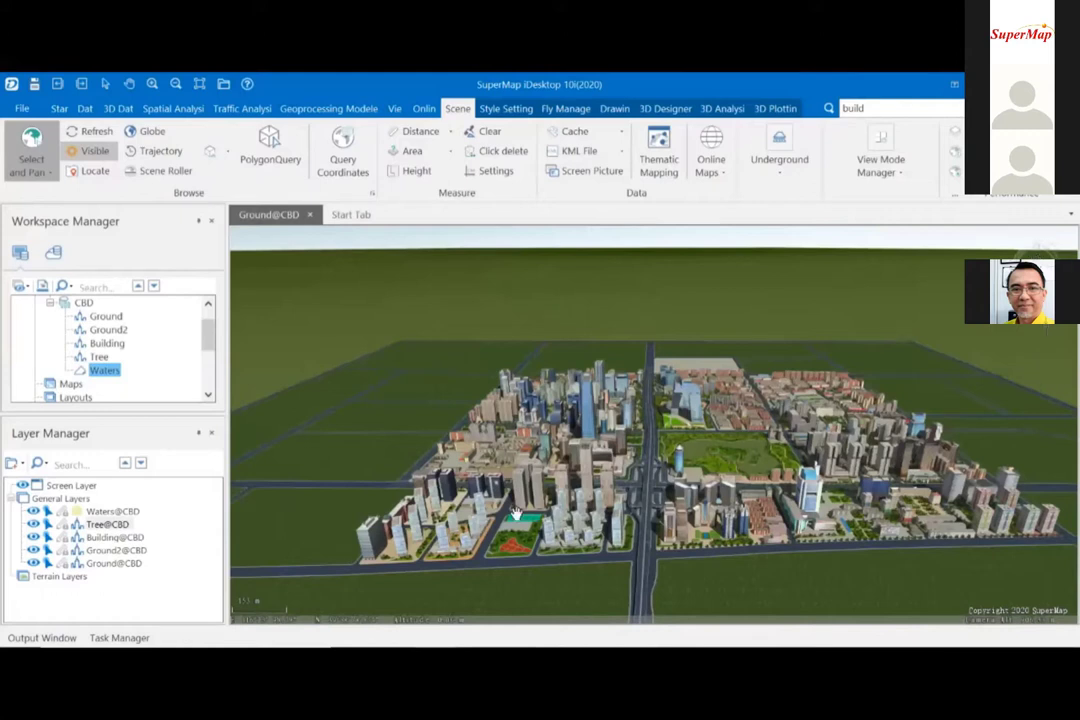
scroll(497, 508, up, 2)
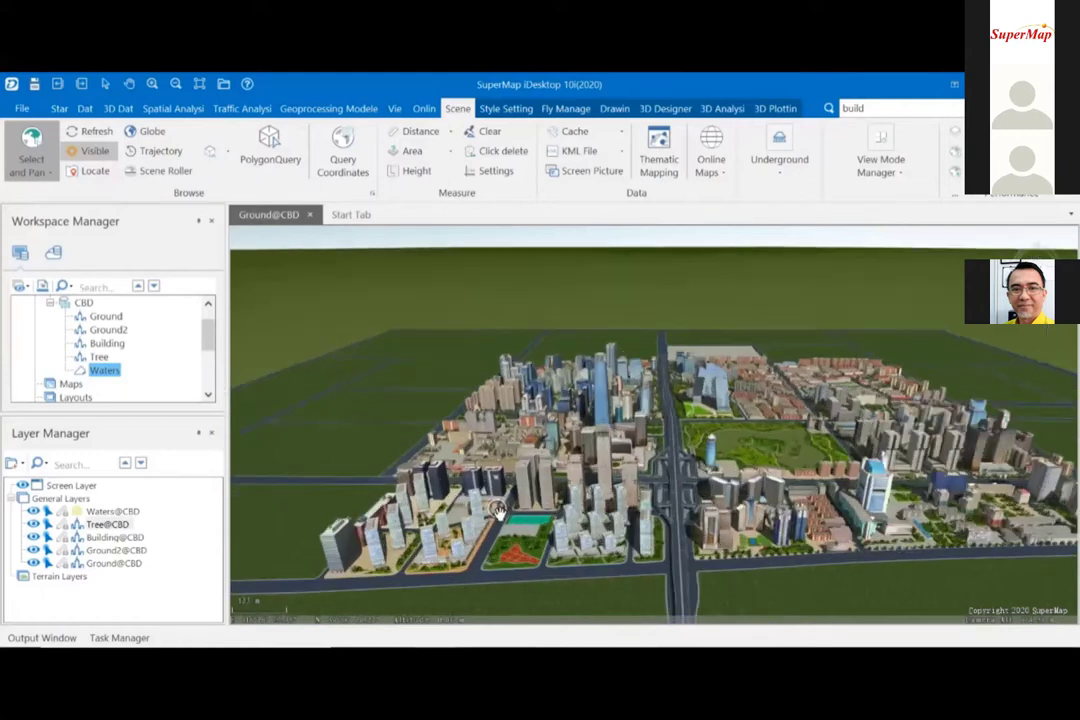
scroll(499, 510, up, 1)
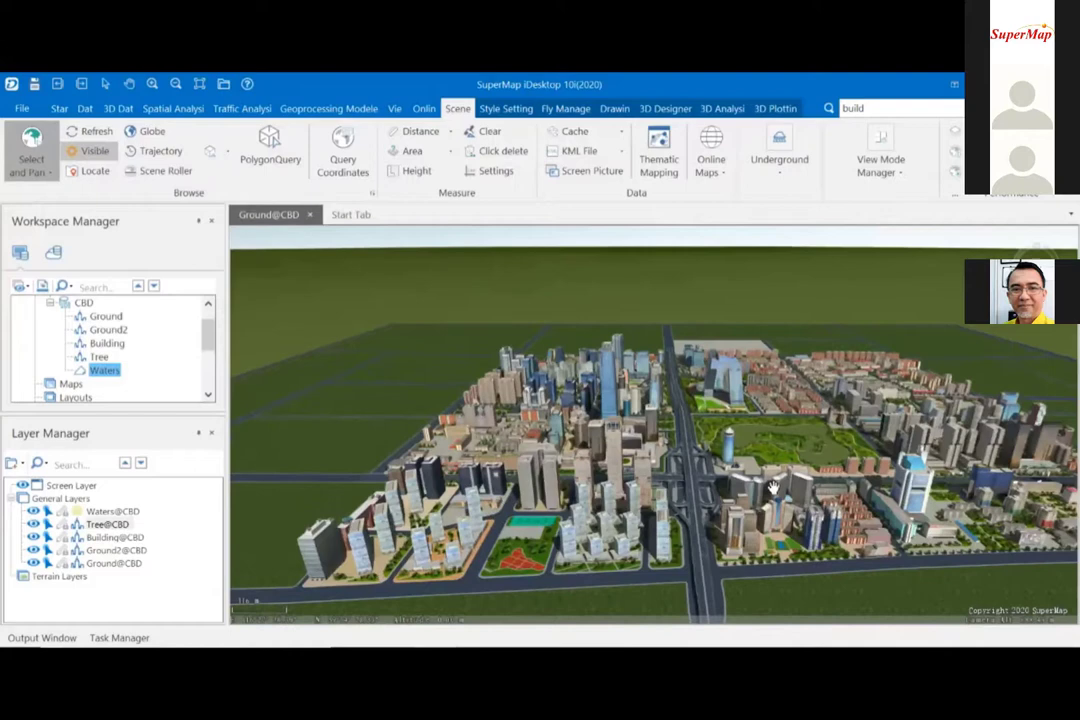
scroll(772, 487, up, 2)
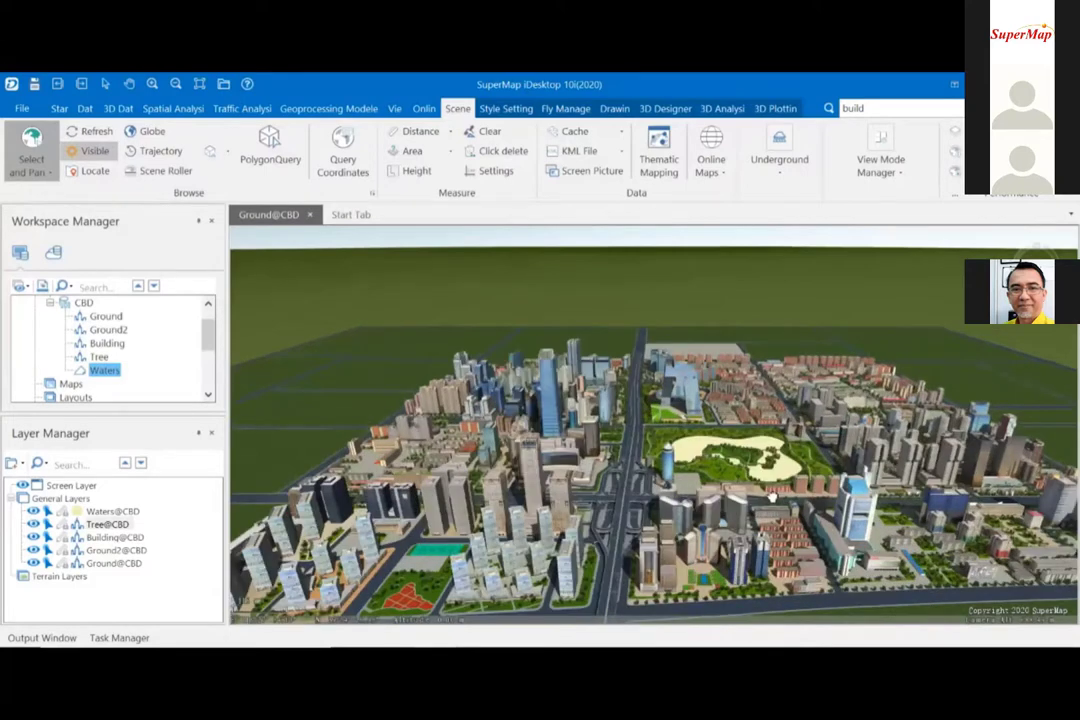
drag(772, 497, 801, 492)
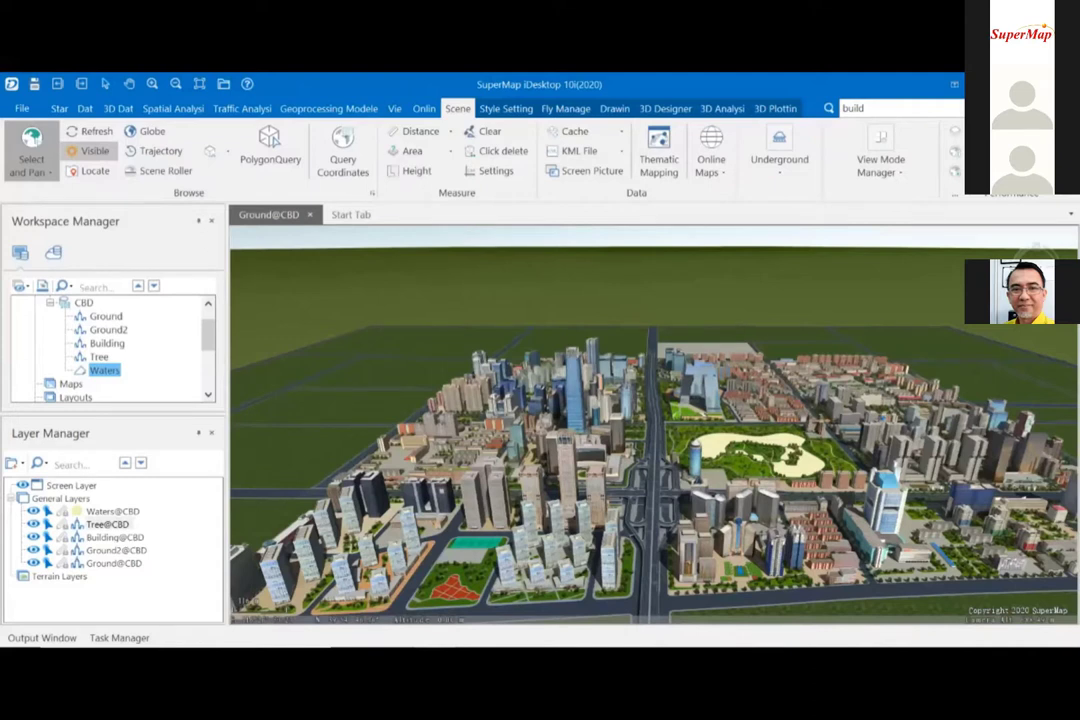
- Set the Waters@CBD layer's fill style to the Slow Water symbol from the 3D fill library
click(108, 512)
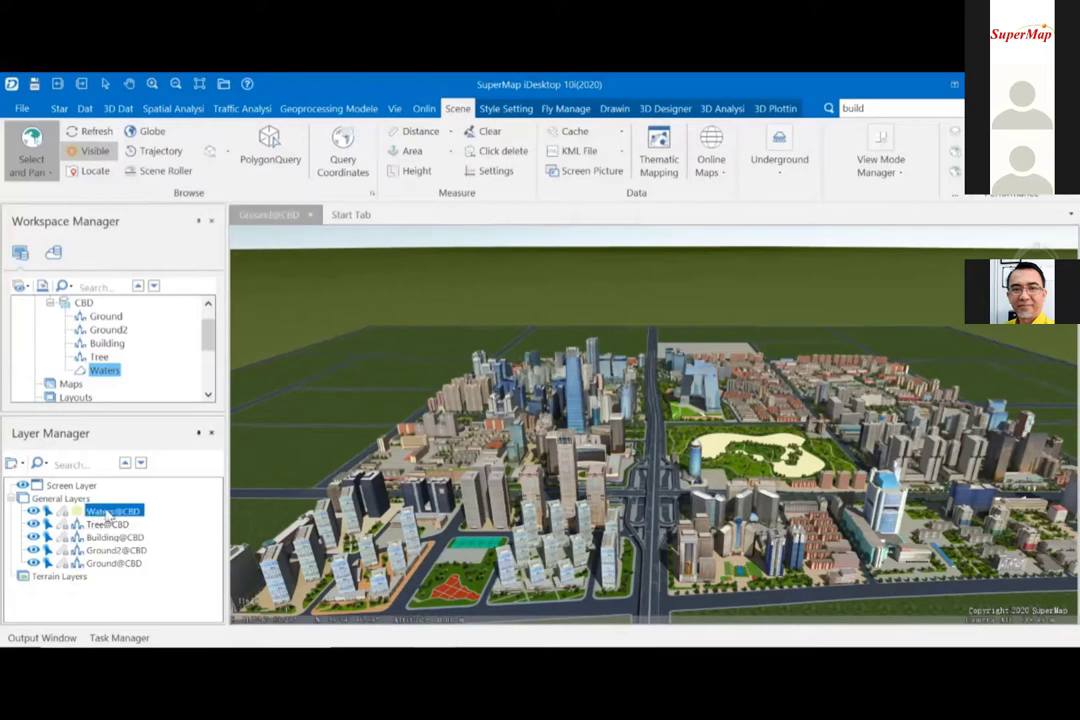
right_click(108, 513)
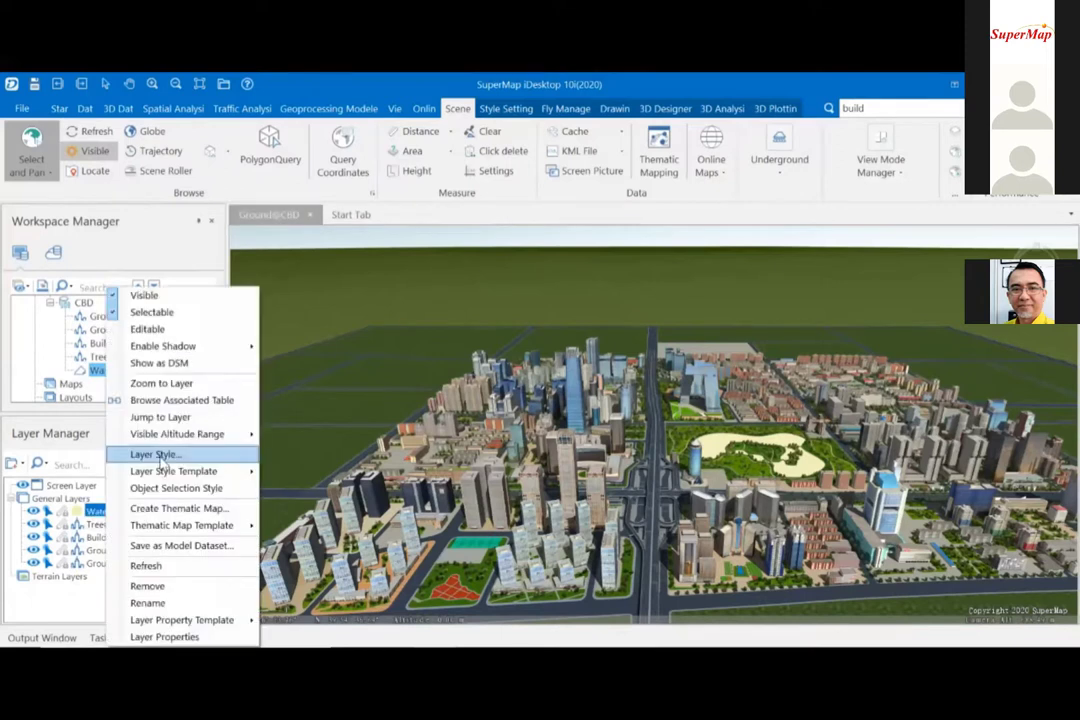
click(156, 455)
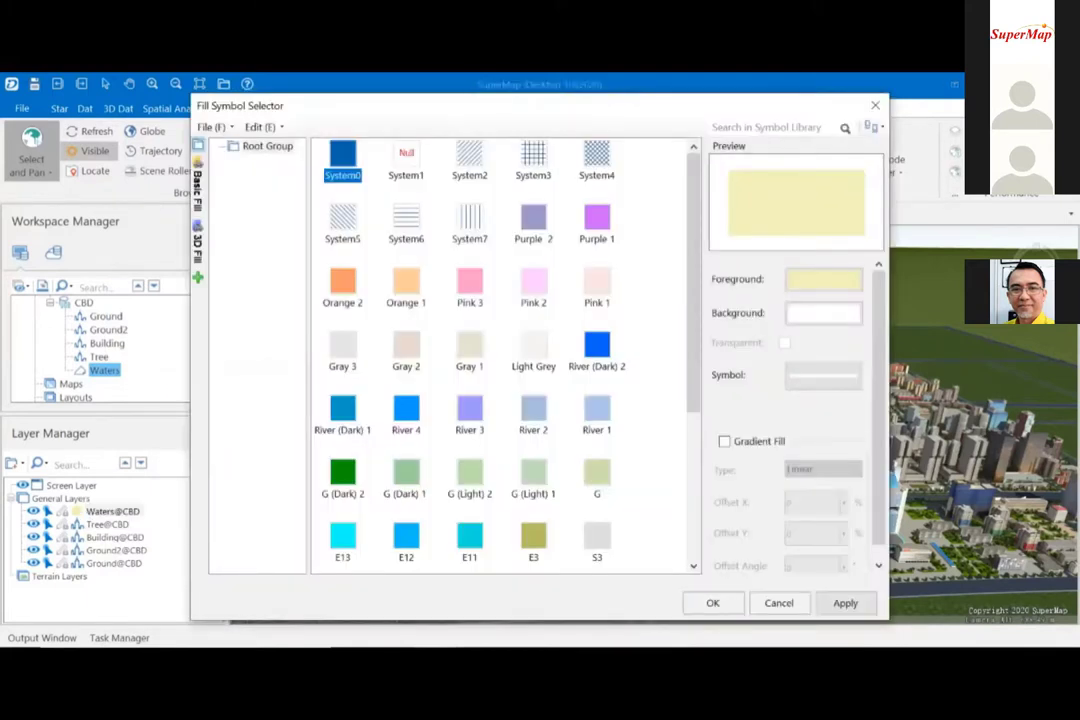
click(197, 240)
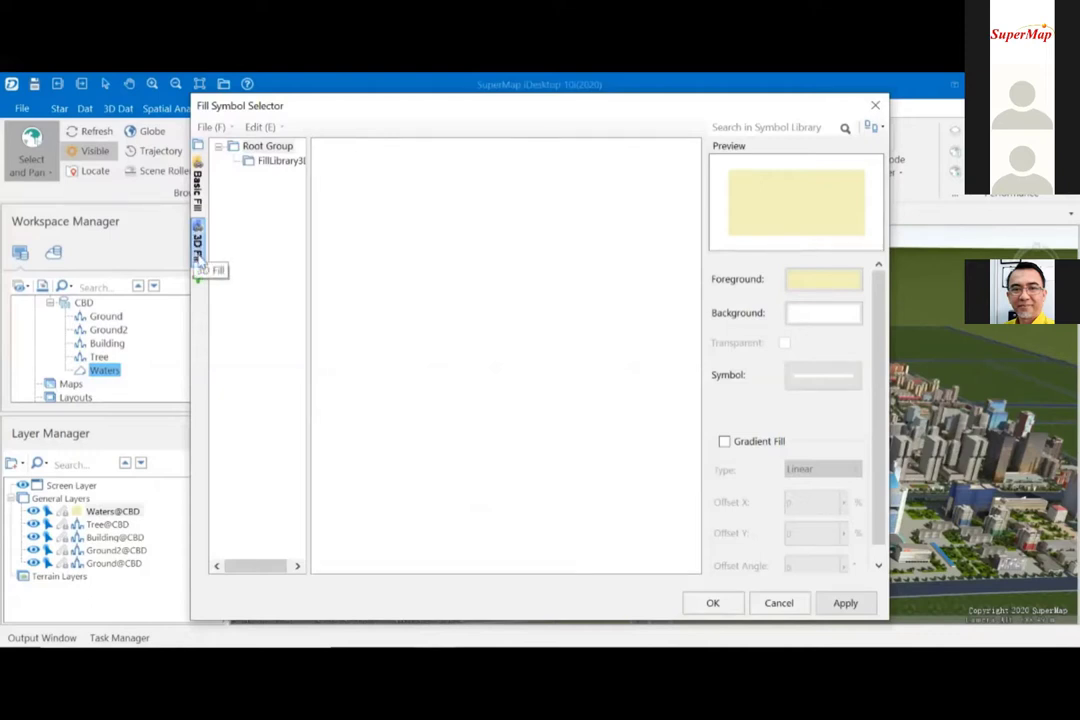
click(266, 162)
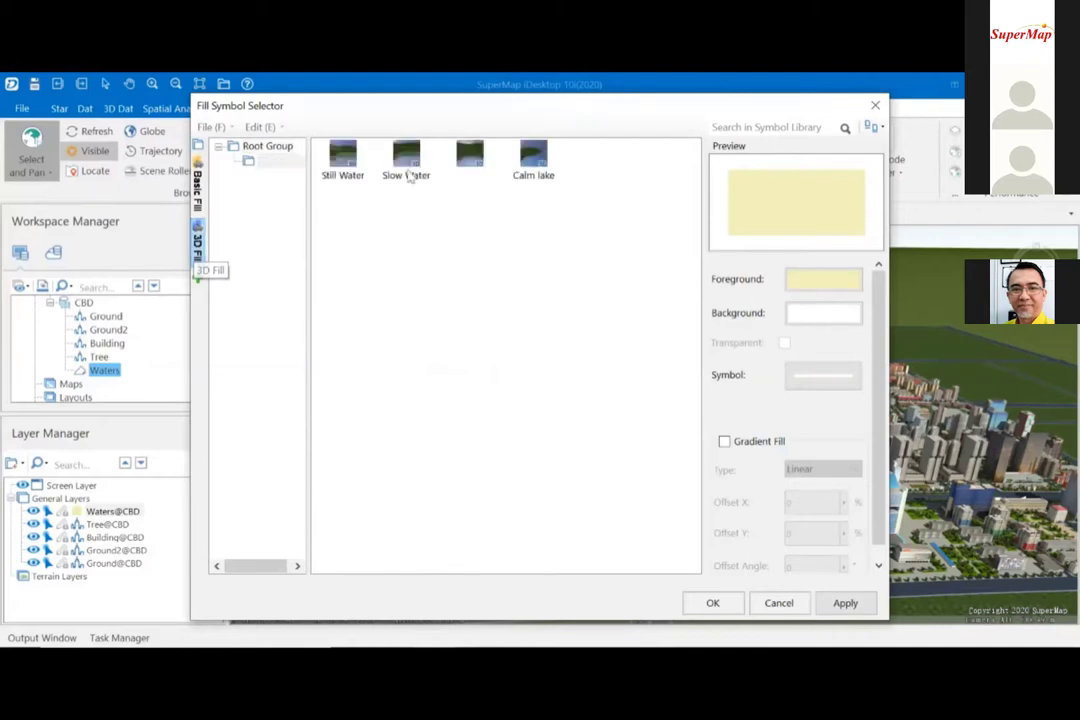
click(398, 155)
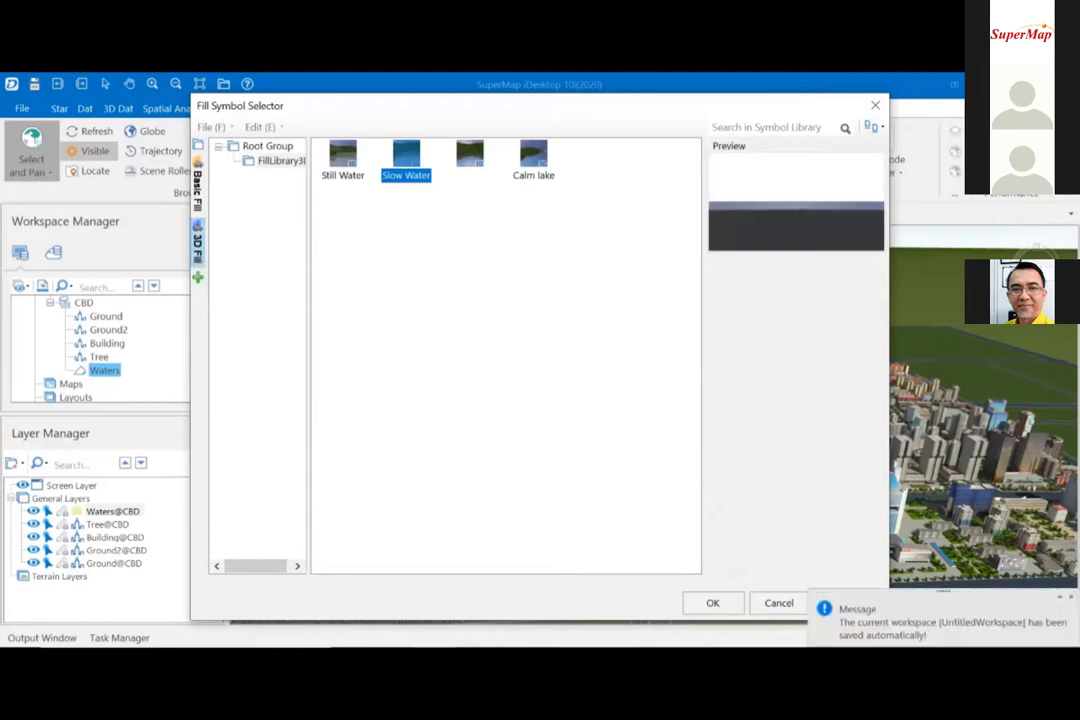
click(1071, 598)
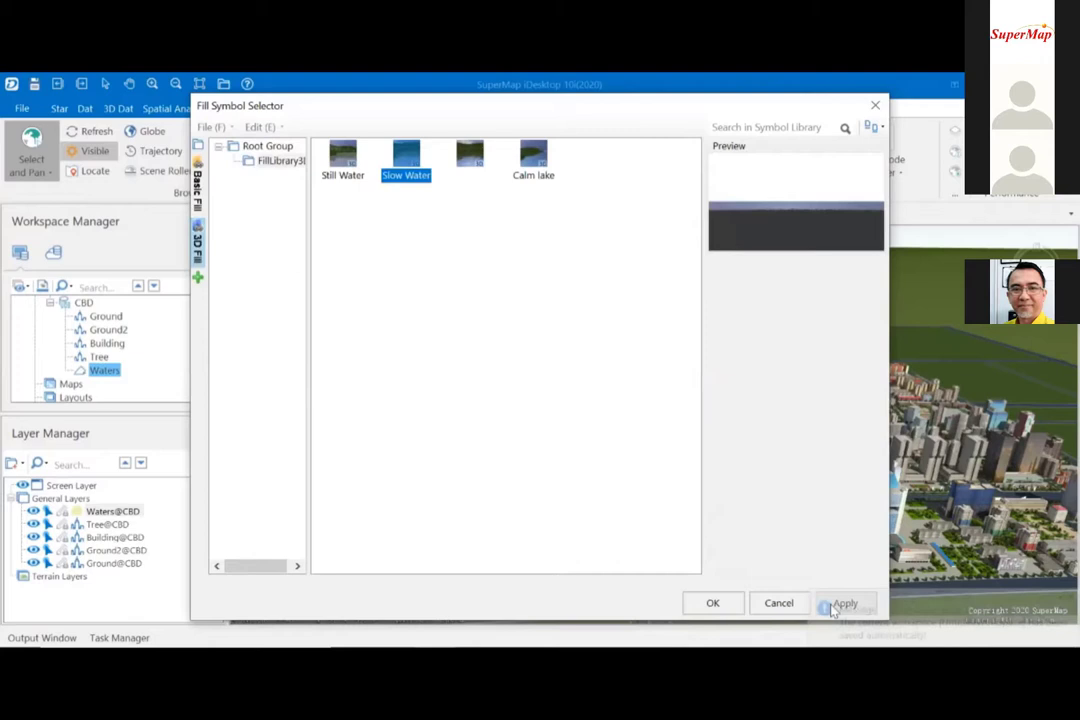
click(832, 609)
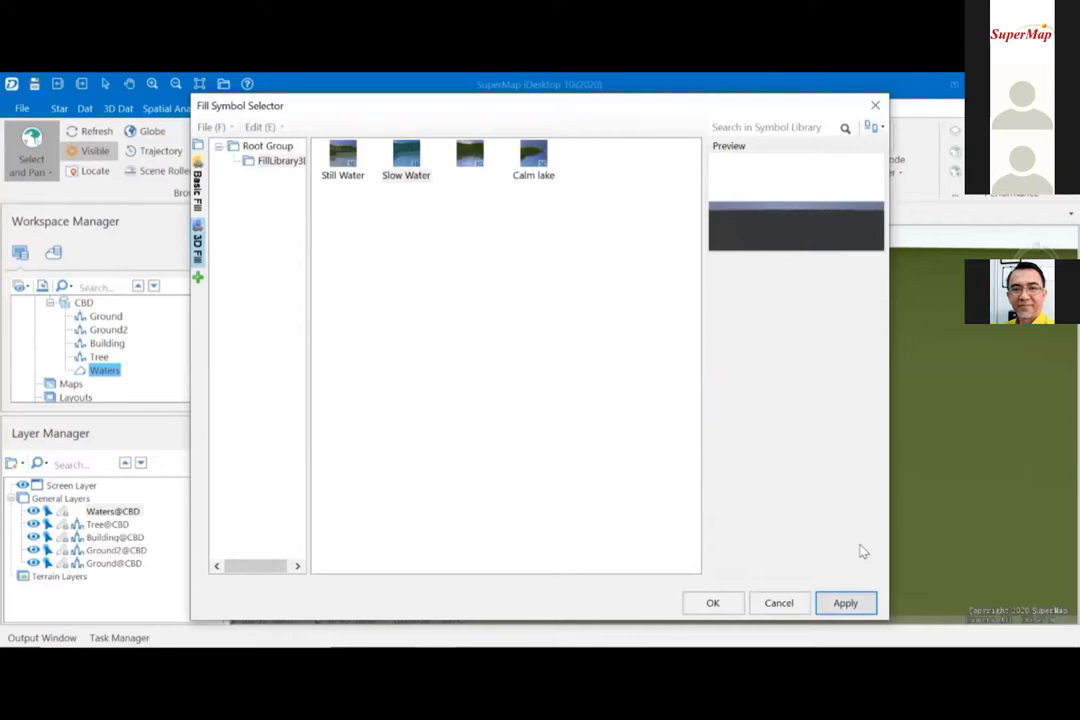
click(845, 603)
click(875, 106)
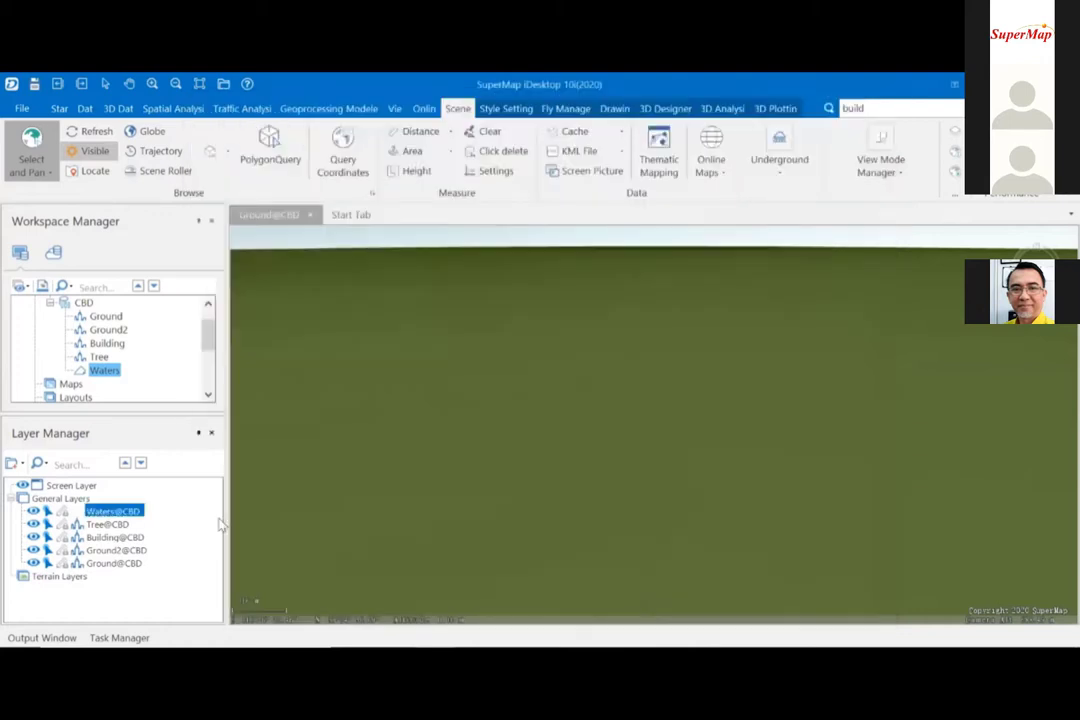
- Fit the scene to the Waters@CBD layer to inspect the lake's water surface
right_click(124, 515)
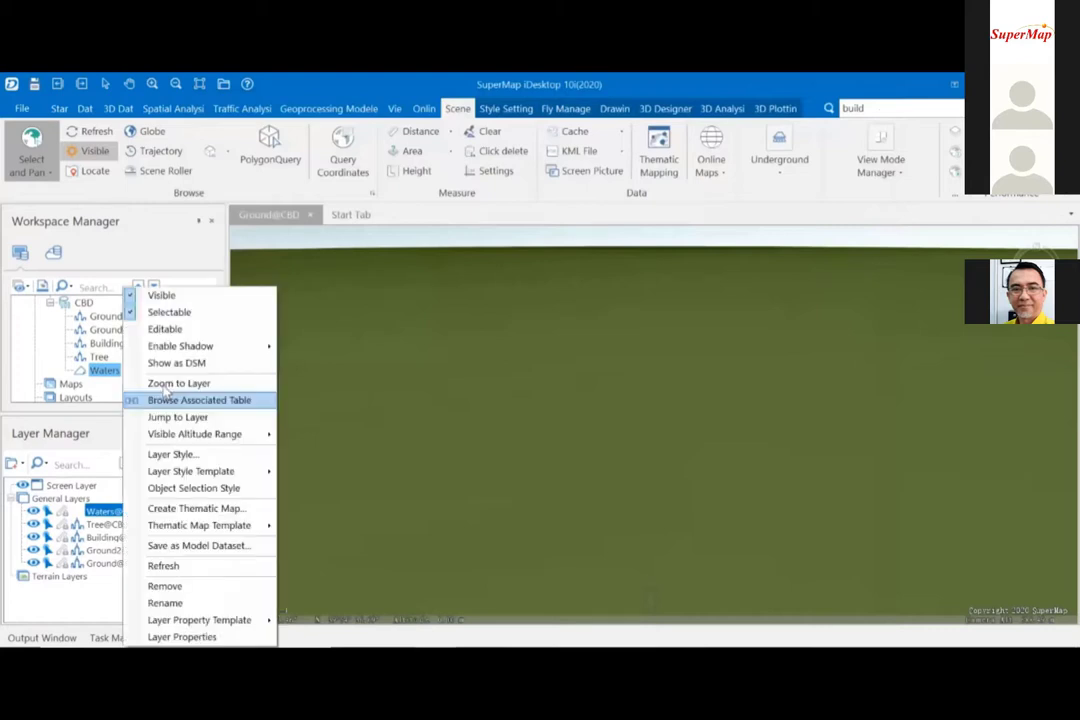
click(178, 384)
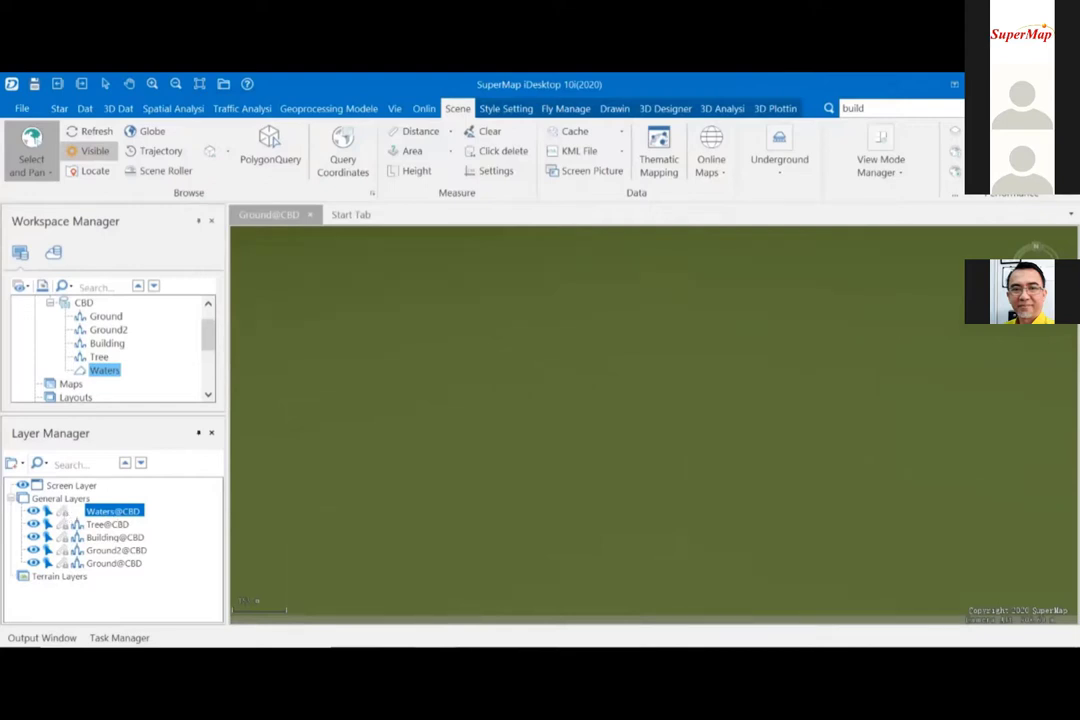
click(601, 562)
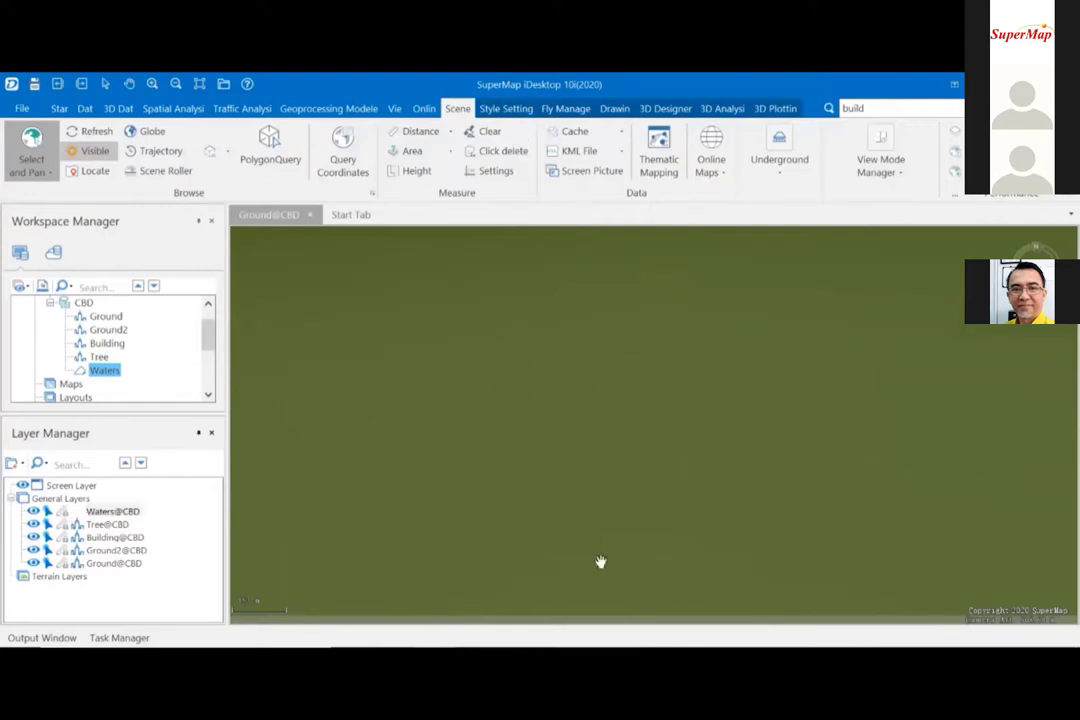
click(109, 512)
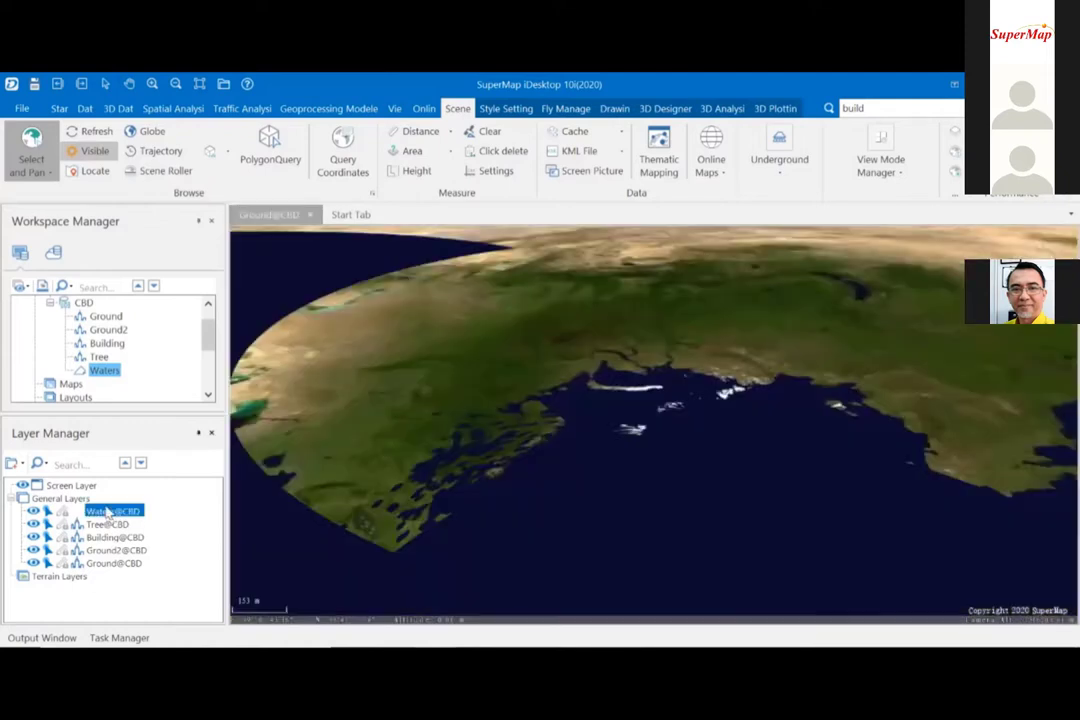
right_click(109, 512)
click(140, 385)
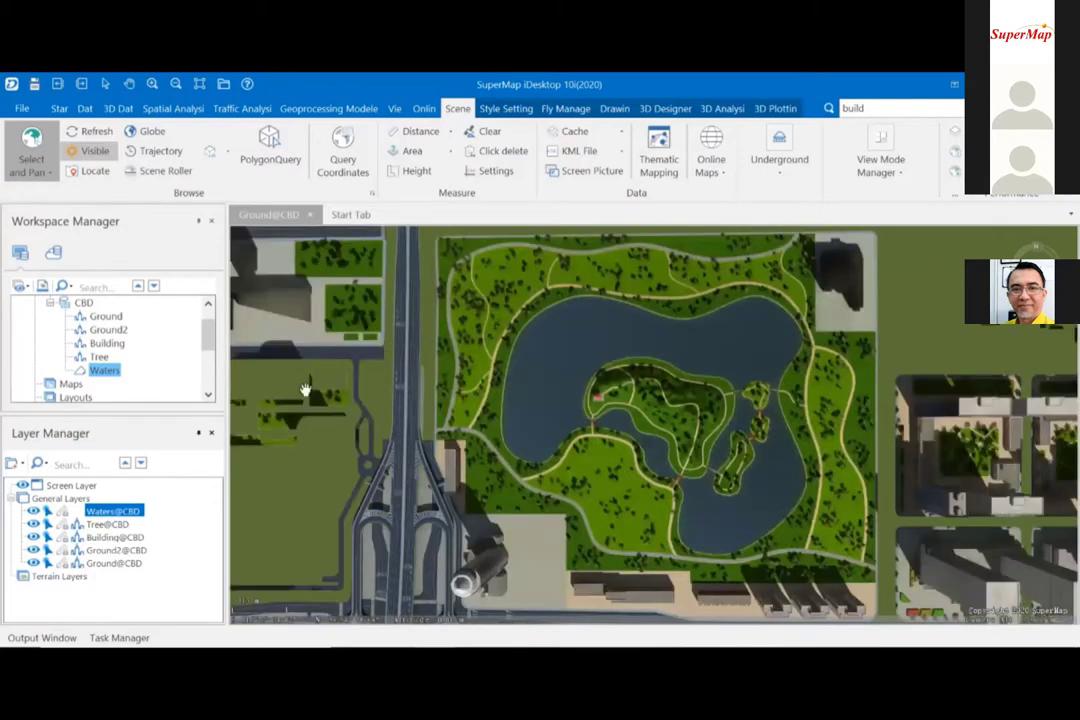
- Examine the CBD city blocks from above, then inspect the park lake's water surface in an oblique view
scroll(654, 459, up, 2)
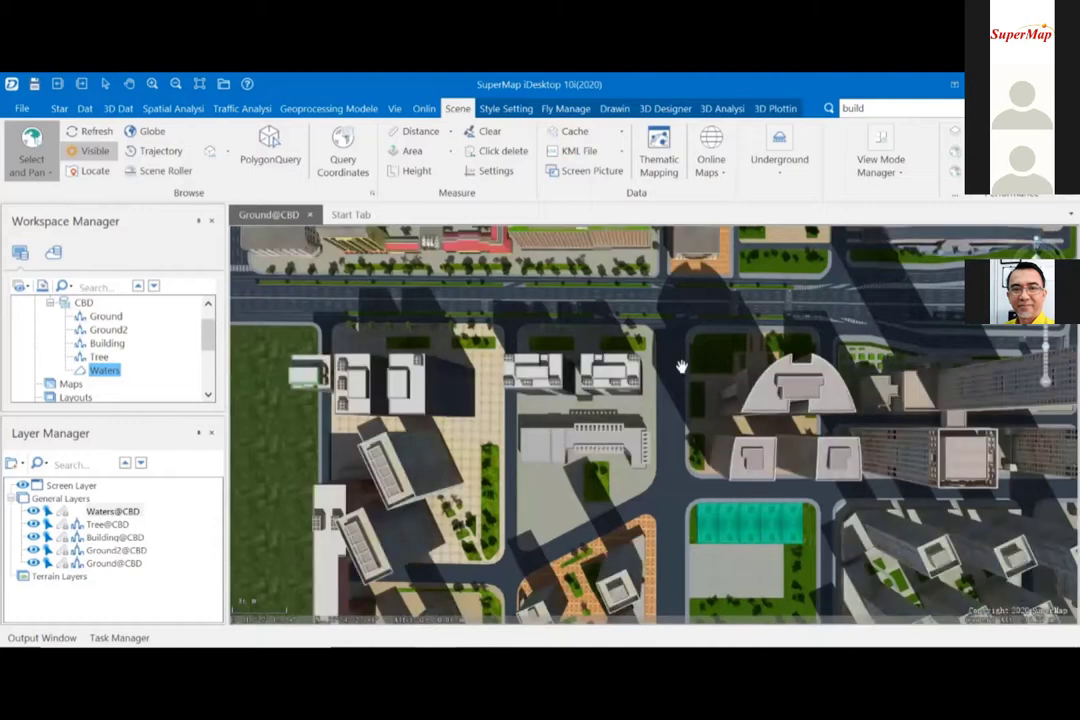
scroll(678, 366, down, 1)
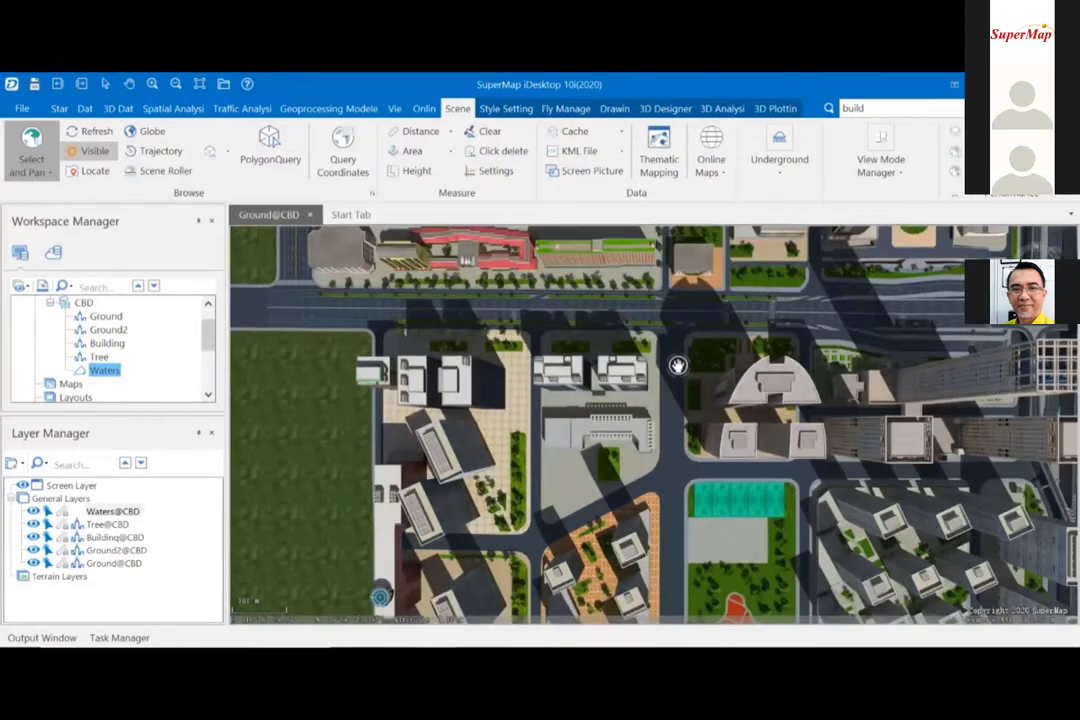
scroll(678, 366, down, 2)
scroll(672, 362, down, 2)
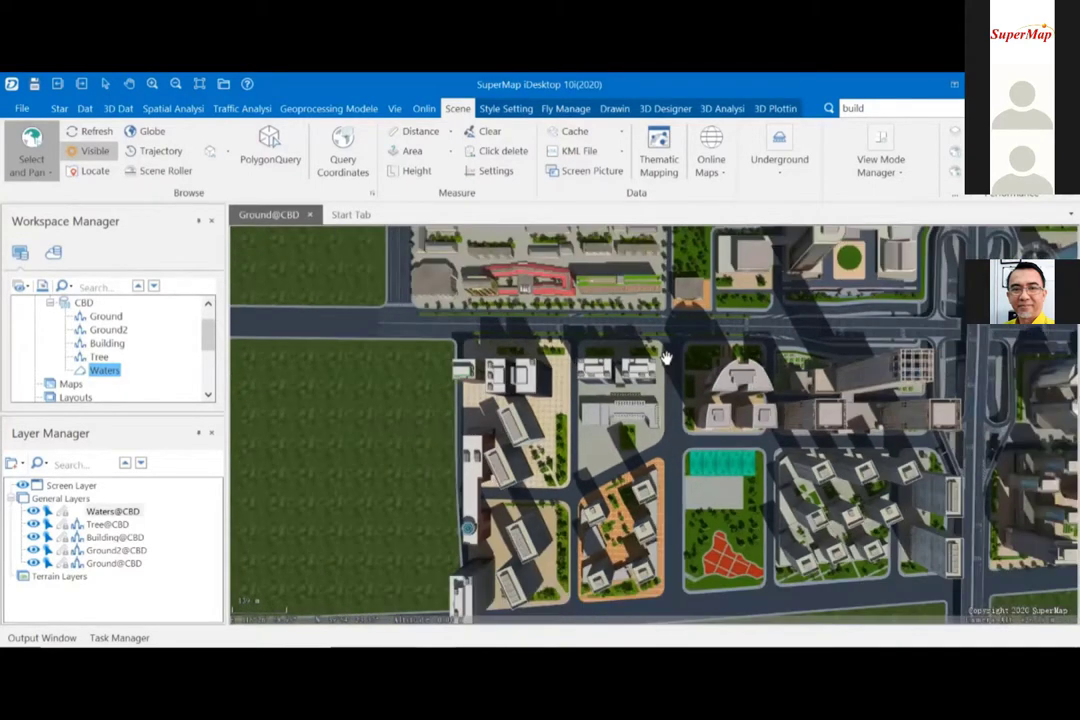
scroll(665, 357, down, 2)
scroll(665, 357, down, 2)
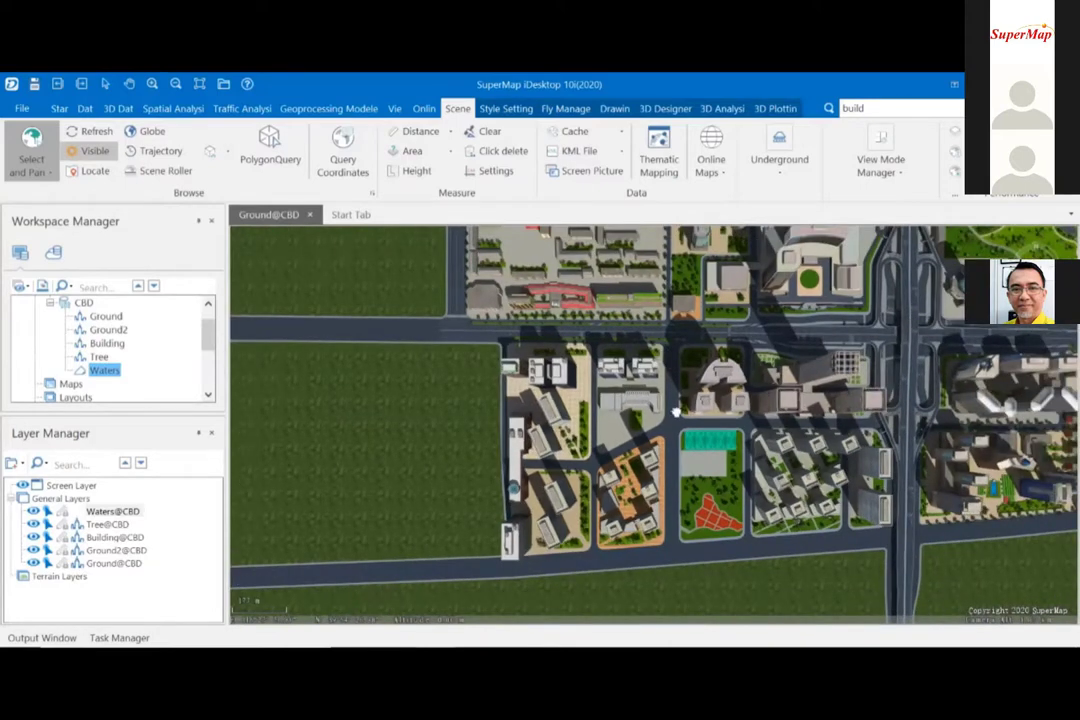
drag(676, 412, 240, 514)
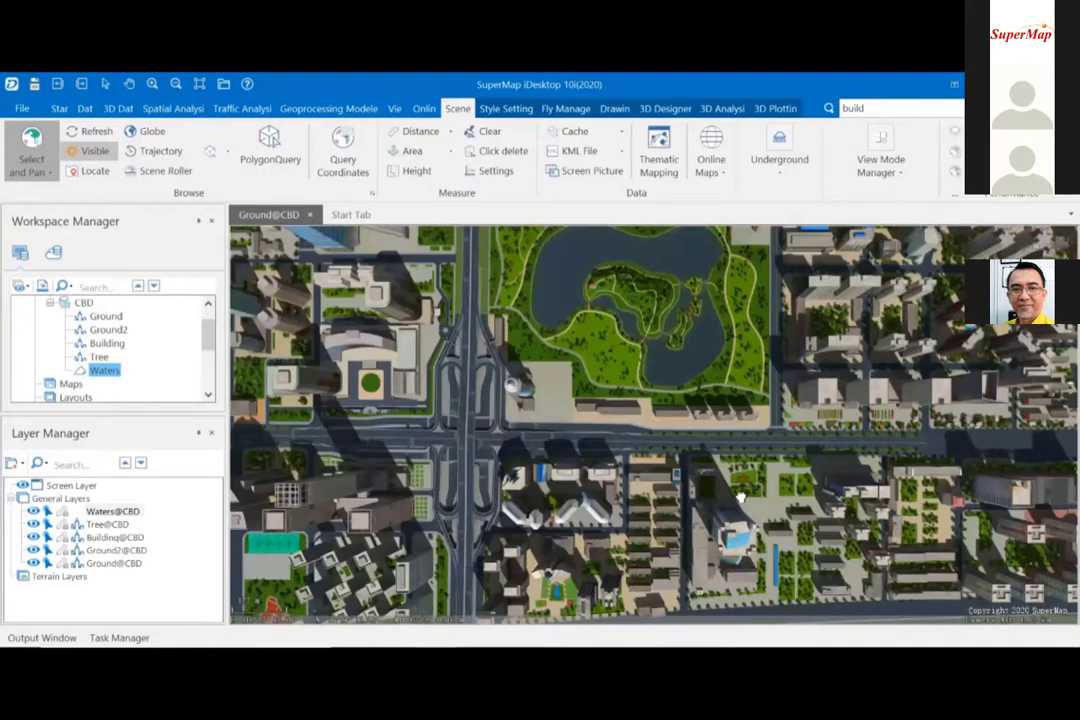
drag(740, 497, 636, 490)
scroll(636, 490, up, 3)
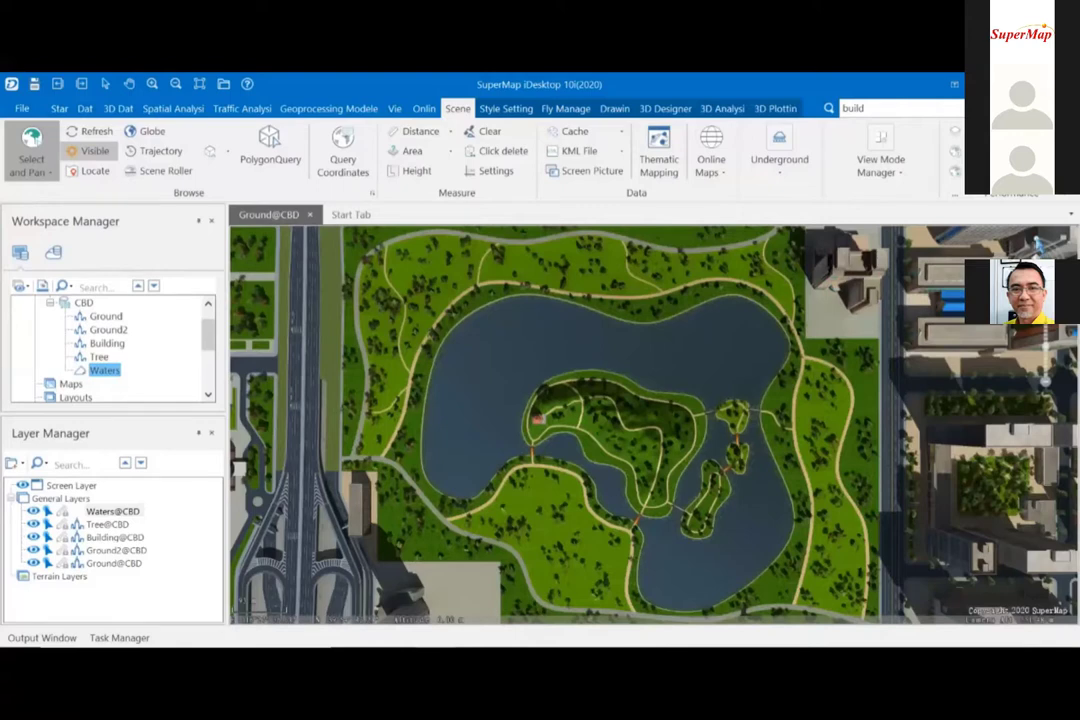
middle_drag(655, 470, 655, 390)
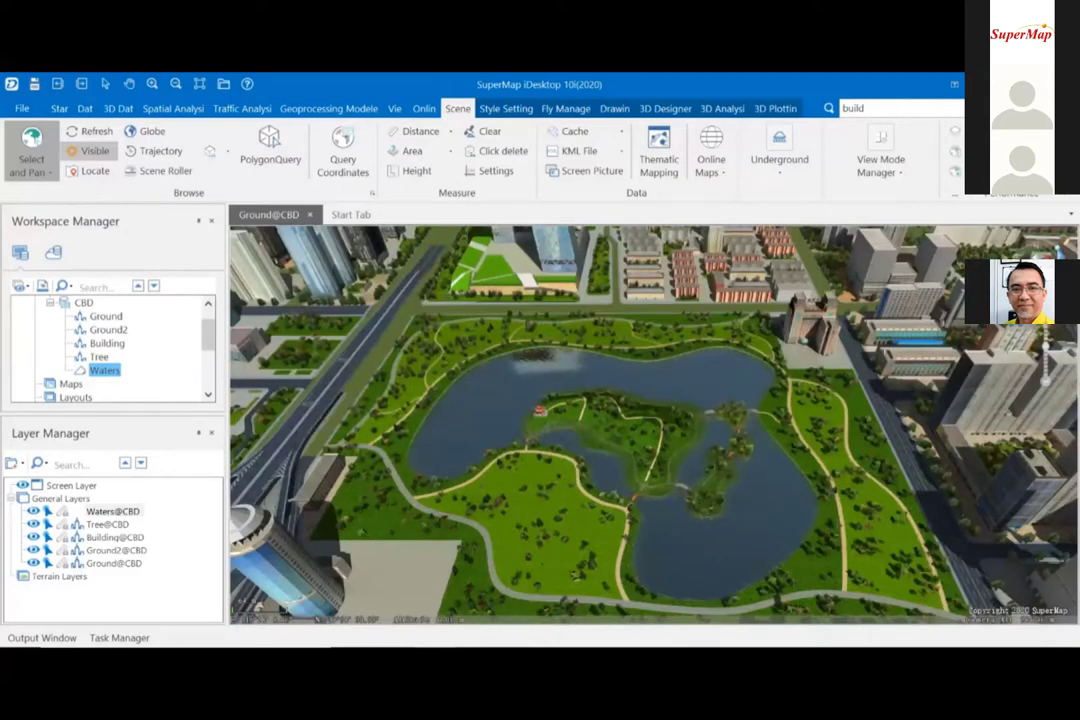
middle_drag(776, 500, 776, 474)
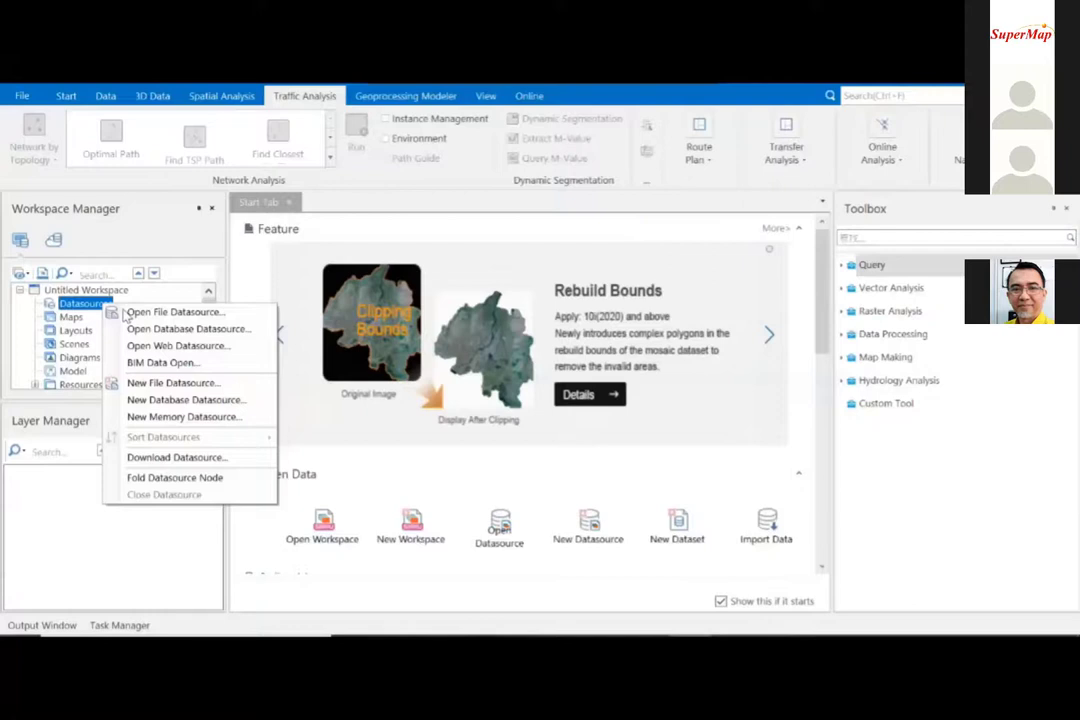
- Create a new UDBX file datasource named Digitzation in the untitled workspace
click(157, 390)
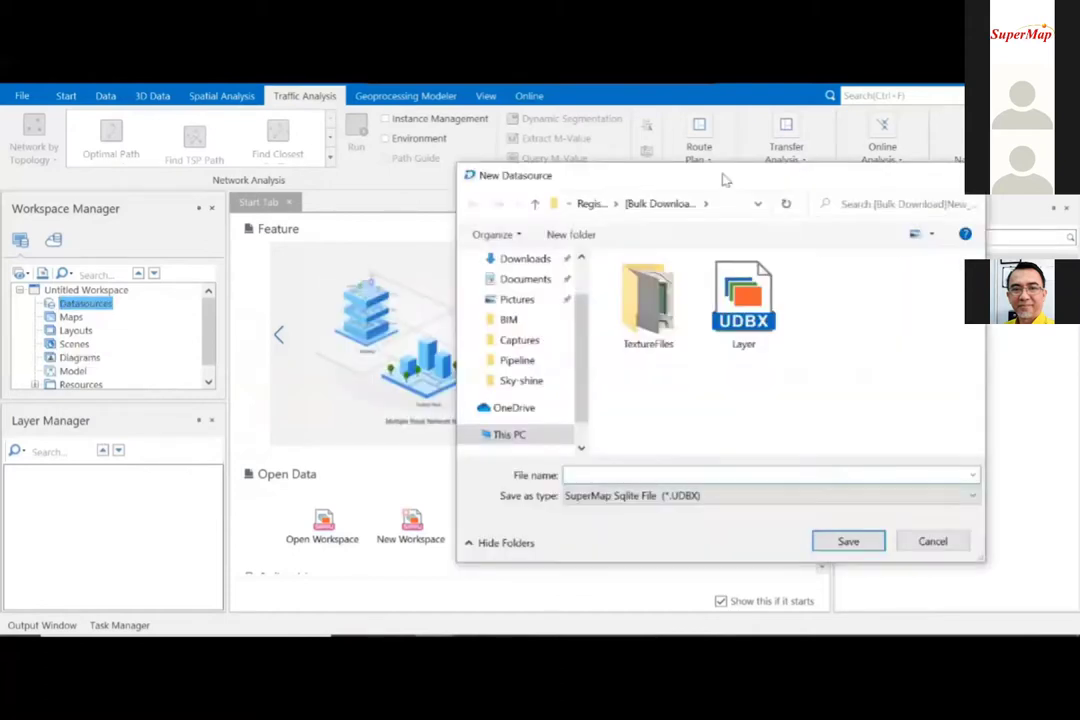
text(Digitization)
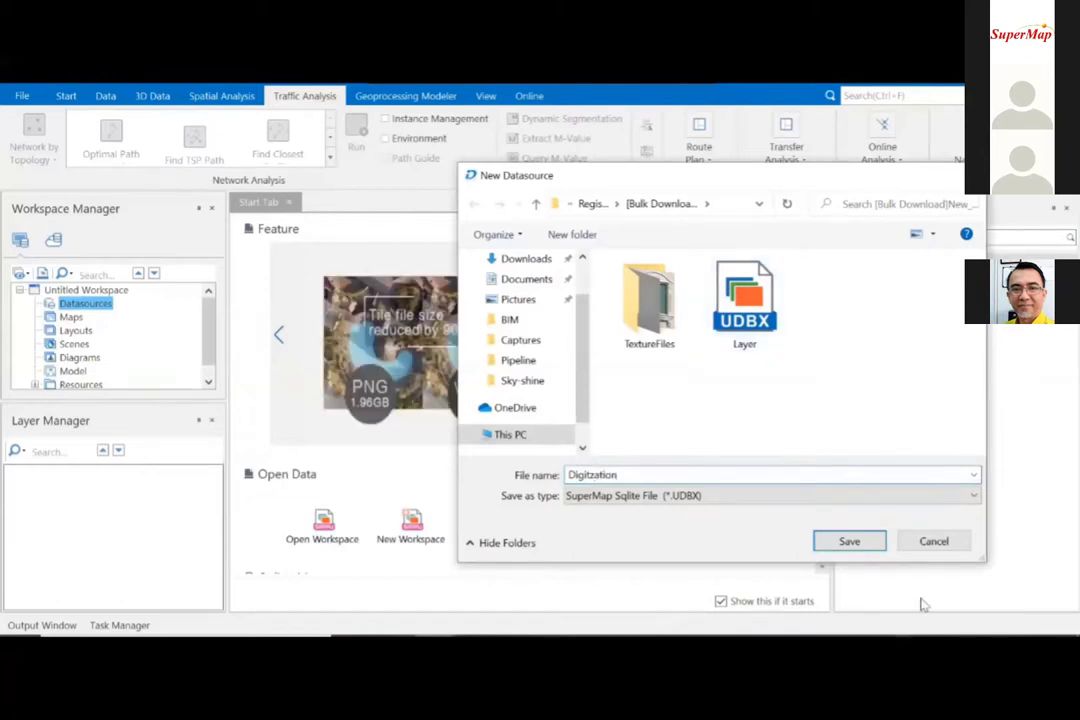
click(849, 541)
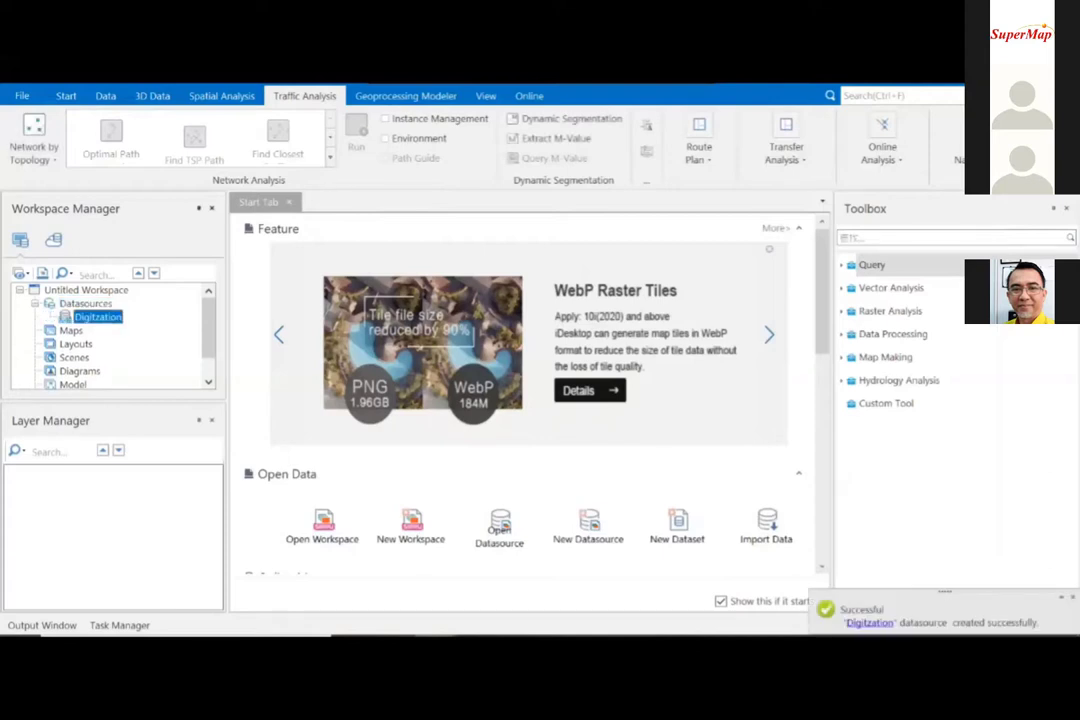
- Start a data import into the Digitzation datasource and add the New_Haven_1984 image from the Extrude 3D Data folder
right_click(113, 318)
click(96, 316)
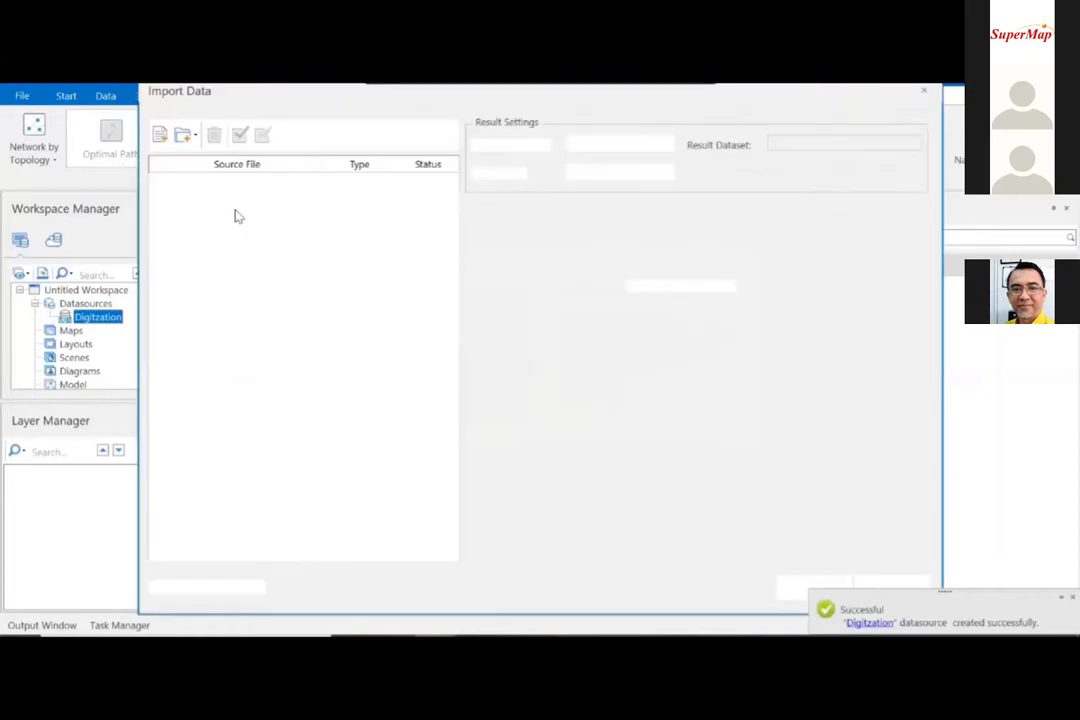
click(159, 133)
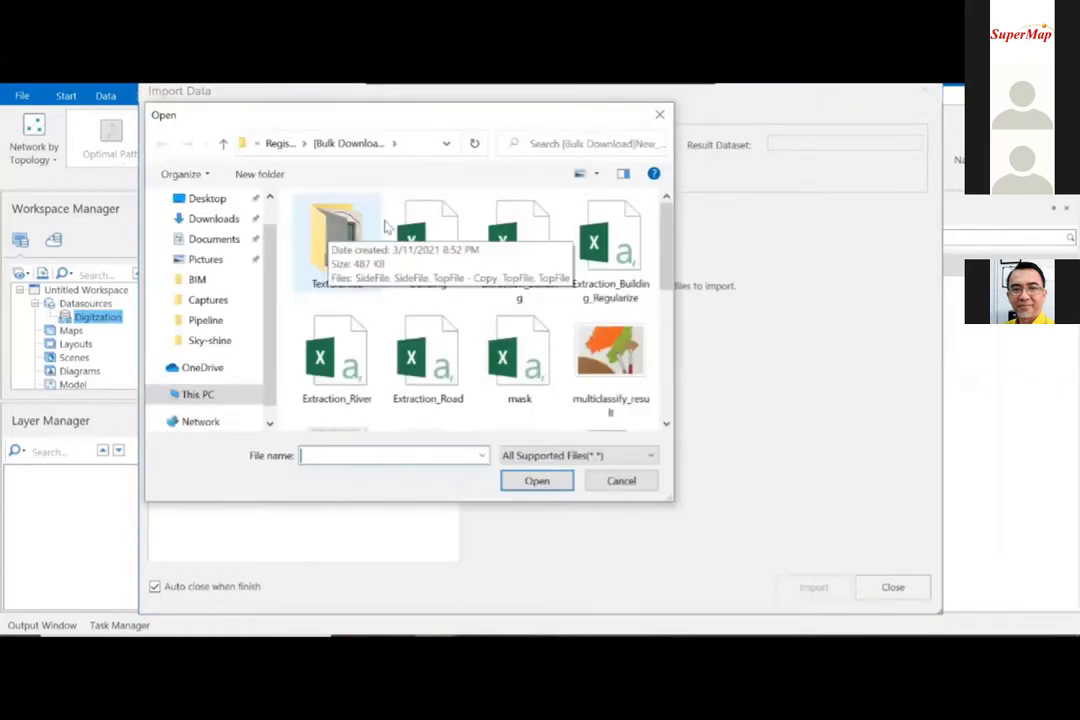
scroll(566, 342, down, 1)
scroll(566, 342, down, 2)
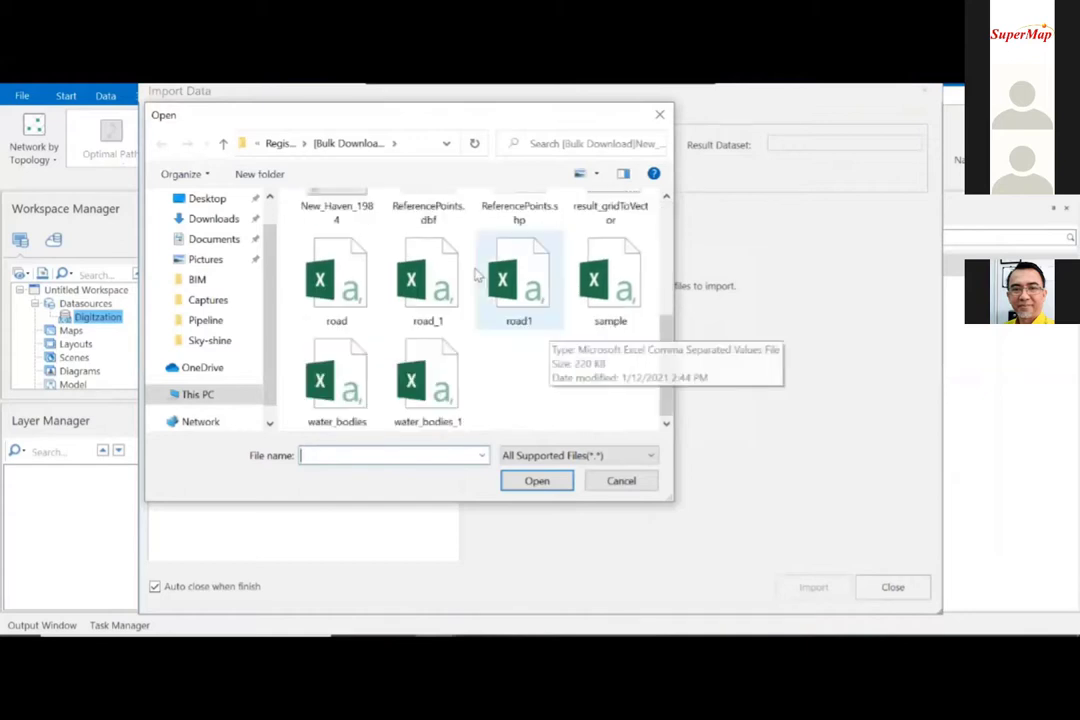
click(284, 143)
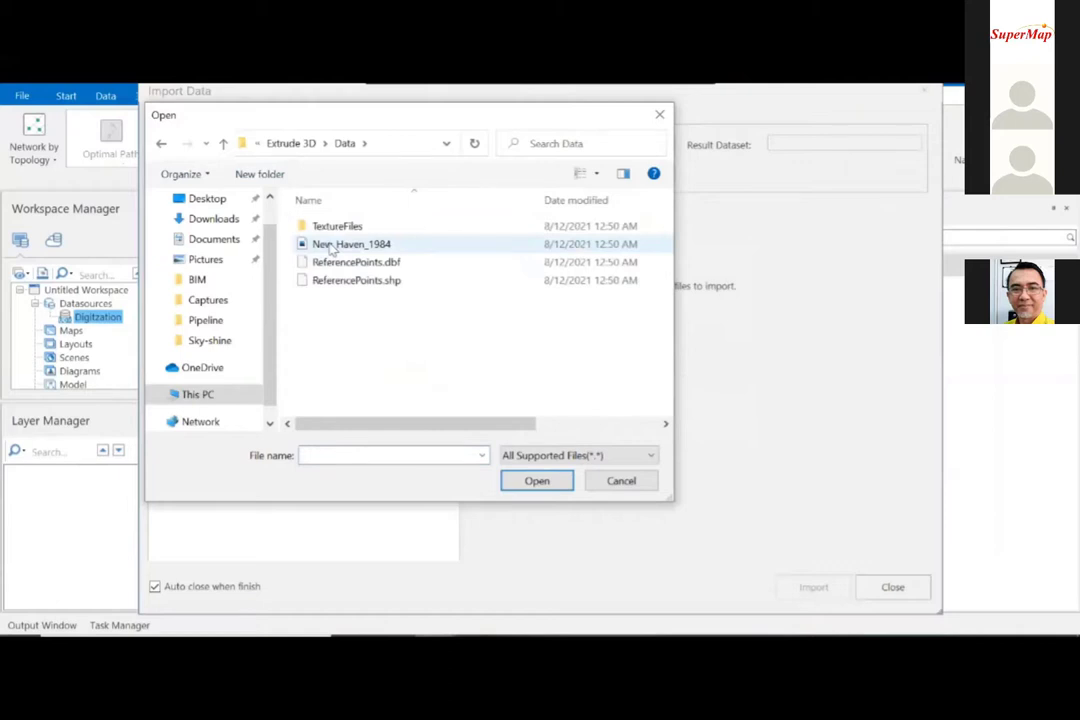
click(350, 244)
click(537, 478)
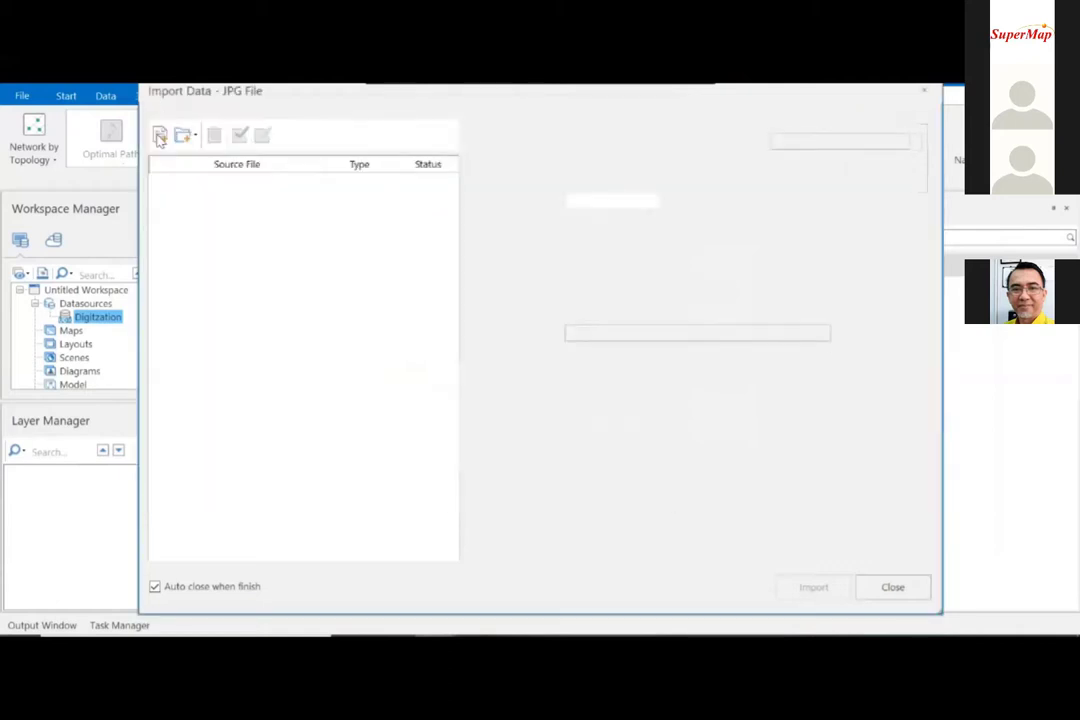
- Add ReferencePoints.shp to the import list and import both files into the datasource
click(160, 136)
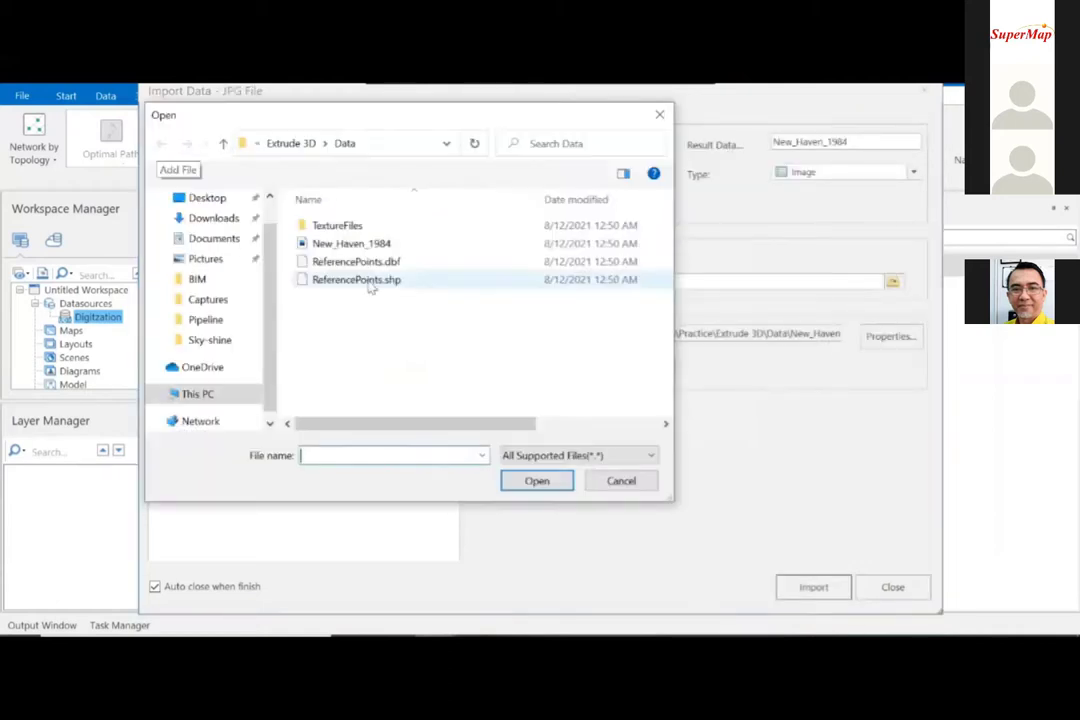
click(356, 280)
click(537, 480)
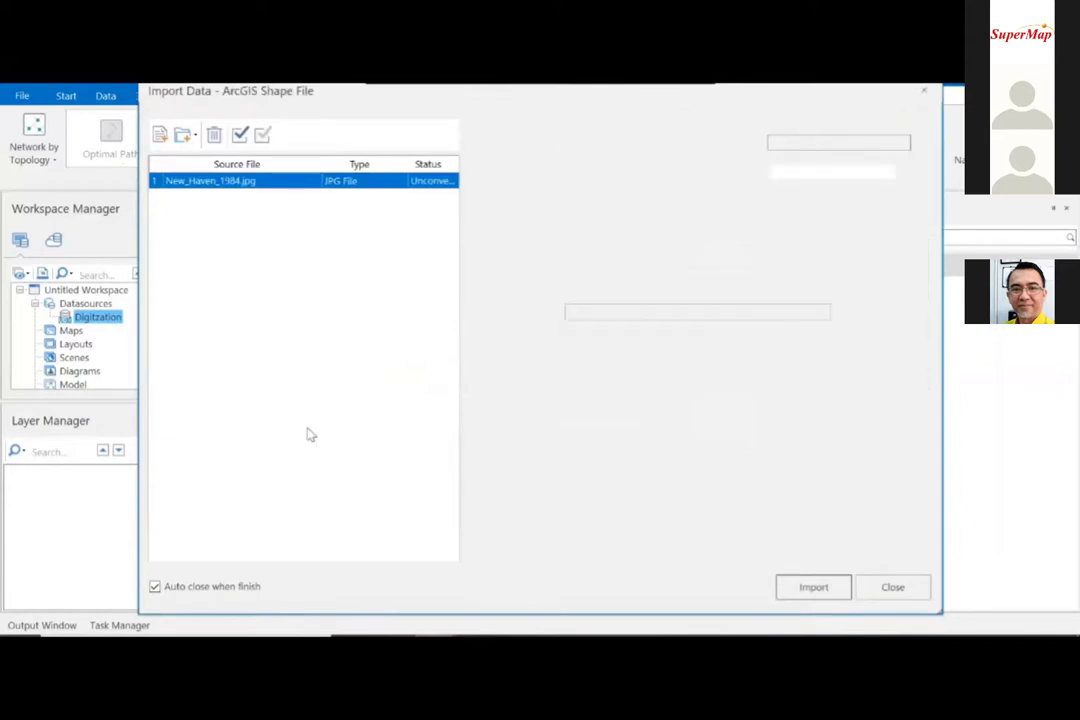
click(816, 584)
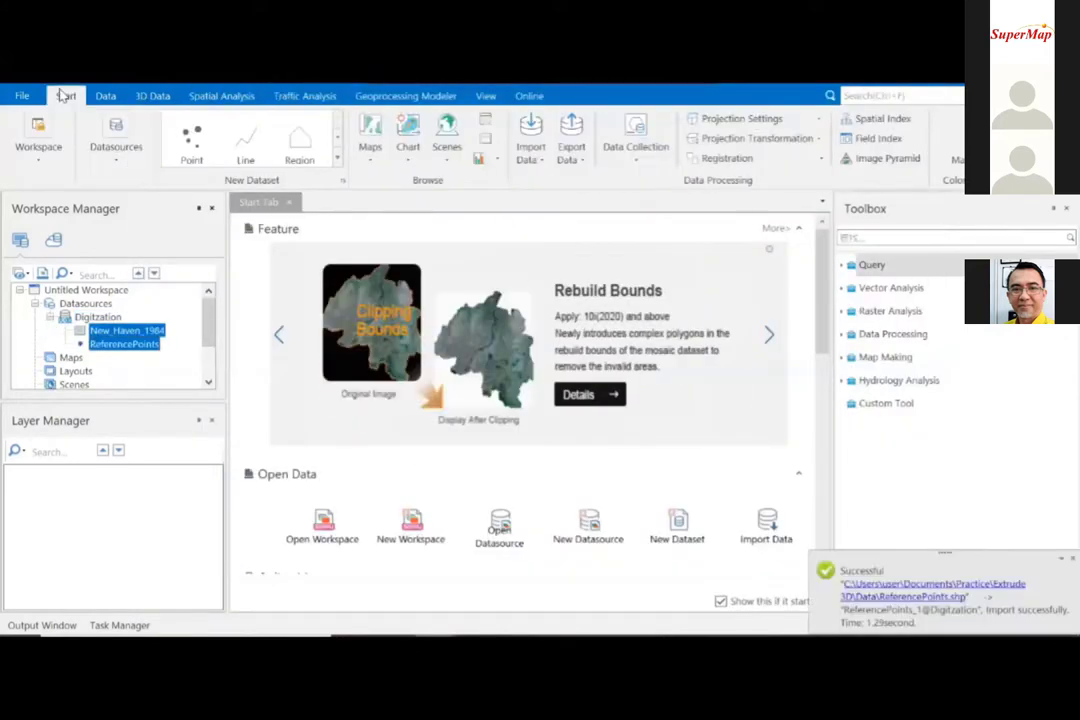
- Set up a registration with New_Haven_1984 and ReferencePoints as registration data and ReferencePoints as the reference dataset
click(729, 160)
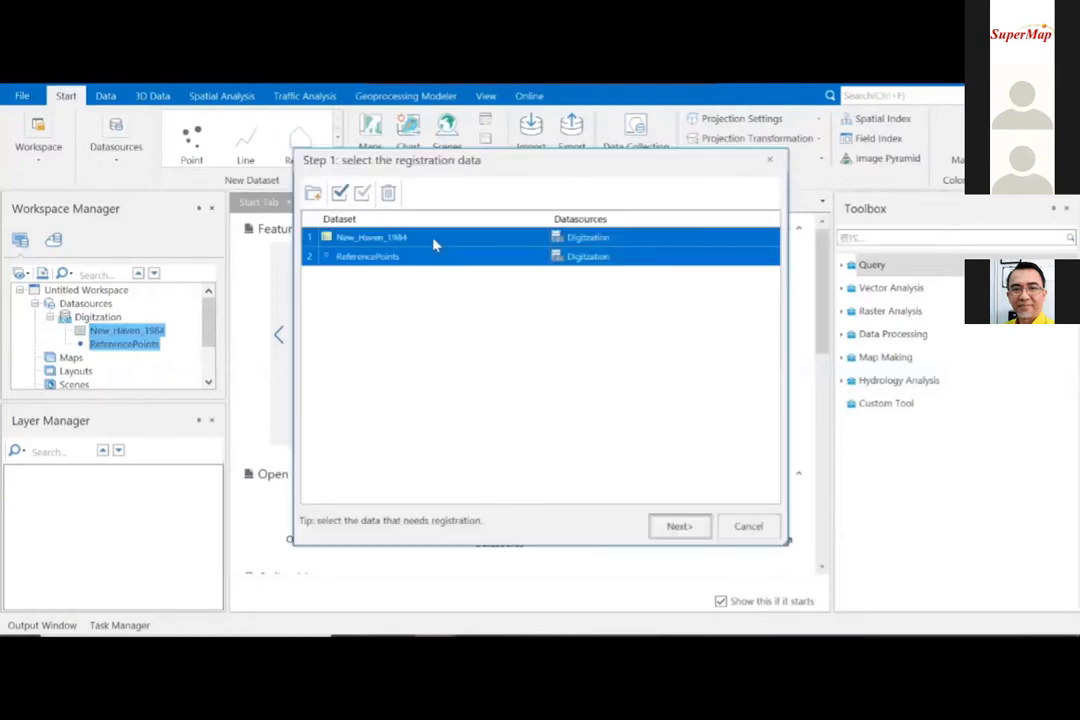
click(679, 526)
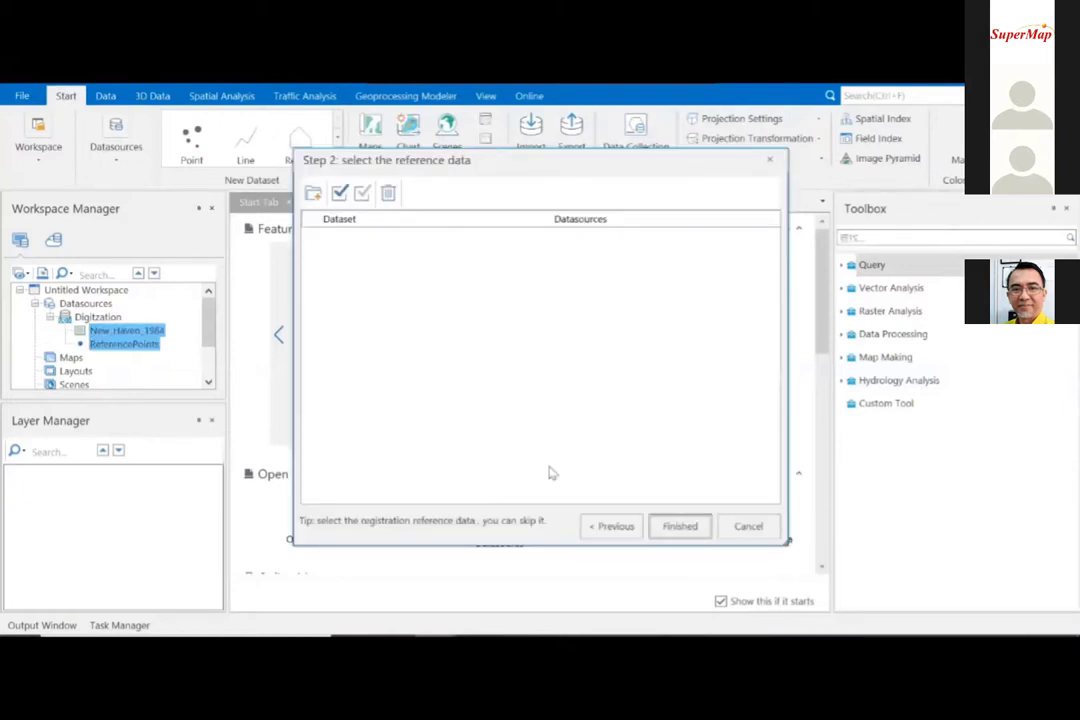
click(611, 526)
click(420, 238)
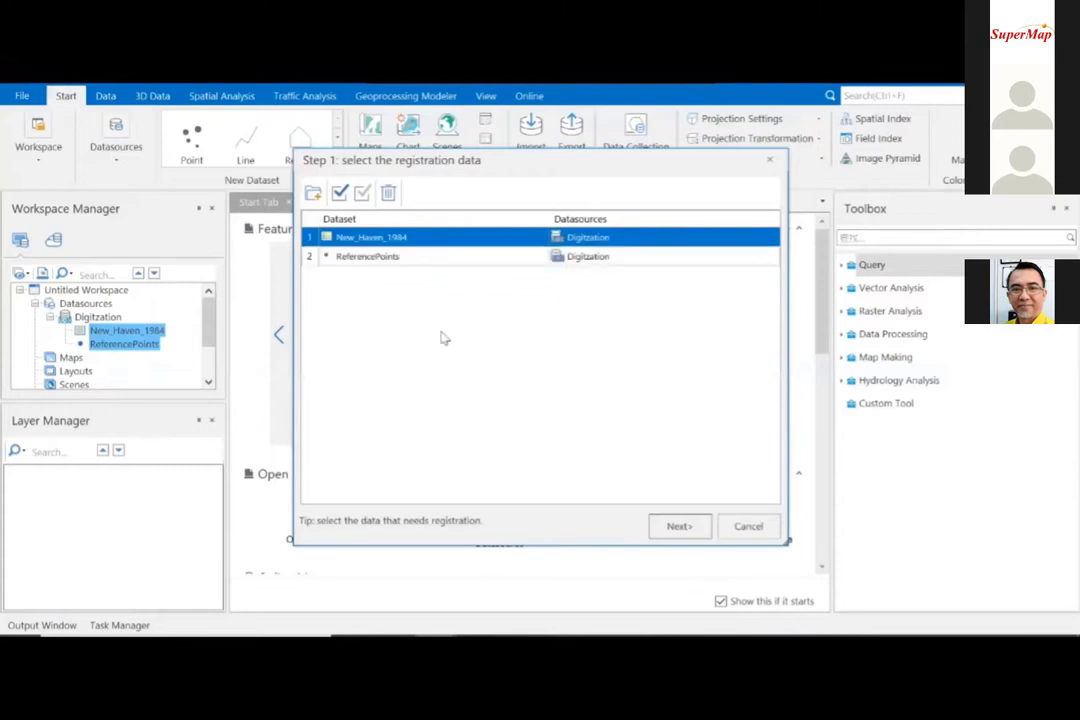
click(313, 193)
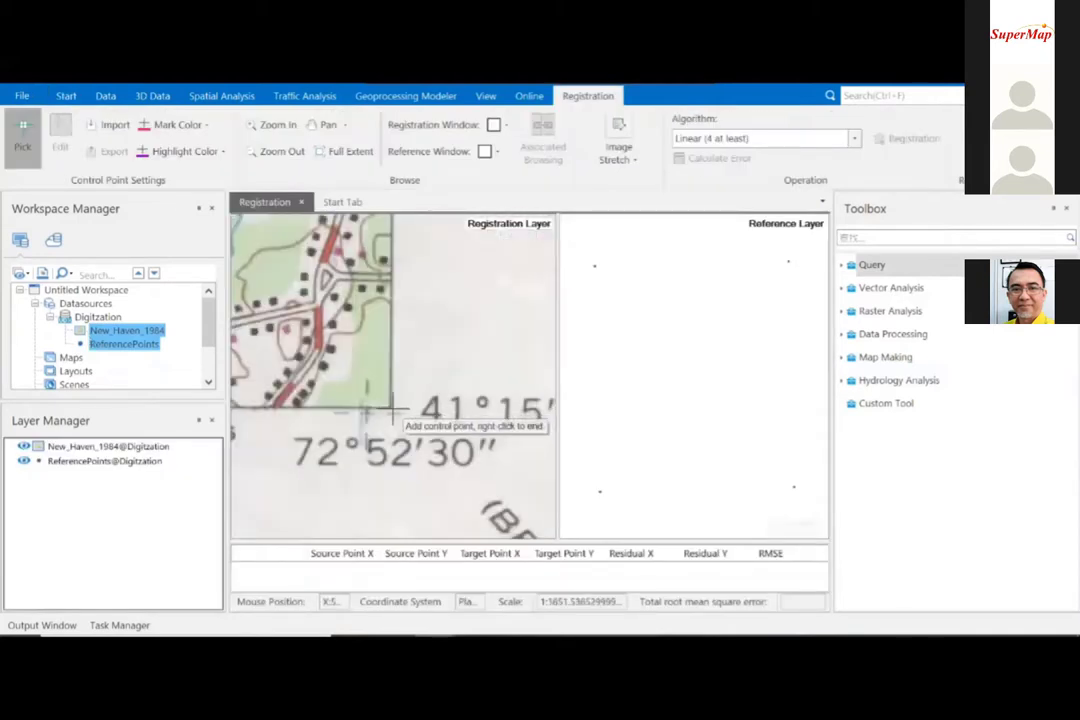
- Place control points on the scanned map's southeast corner (72°52'30", 41°15') and southwest corner (73°00', 41°15')
click(390, 408)
scroll(392, 403, up, 2)
scroll(395, 400, down, 4)
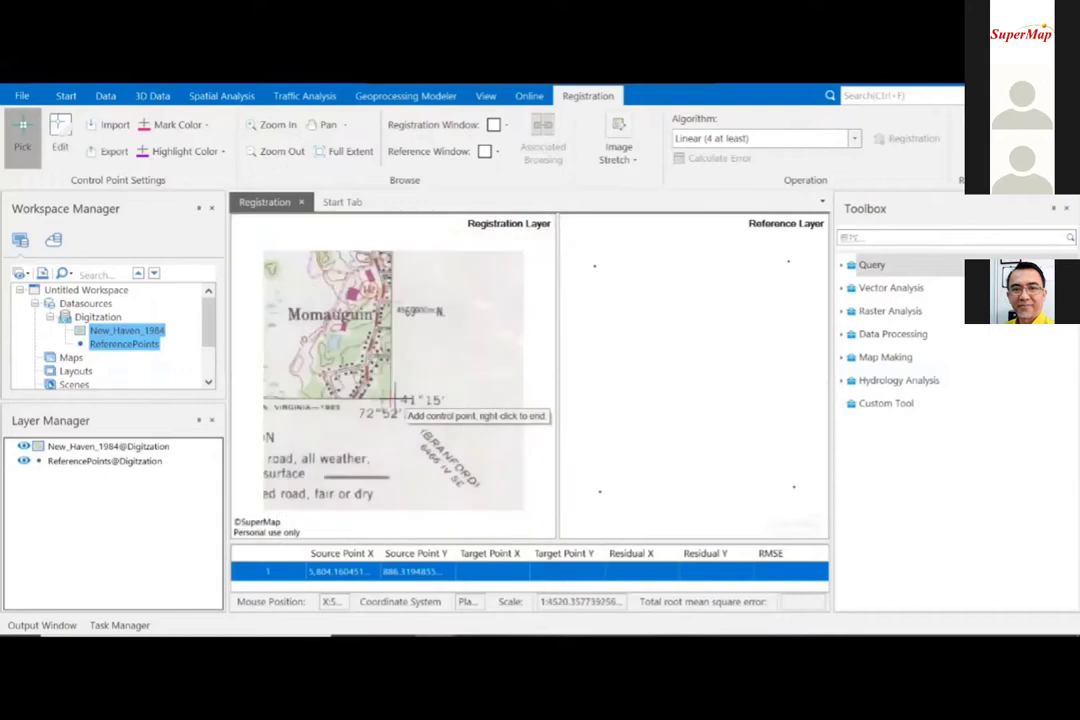
scroll(396, 402, down, 5)
scroll(258, 397, up, 5)
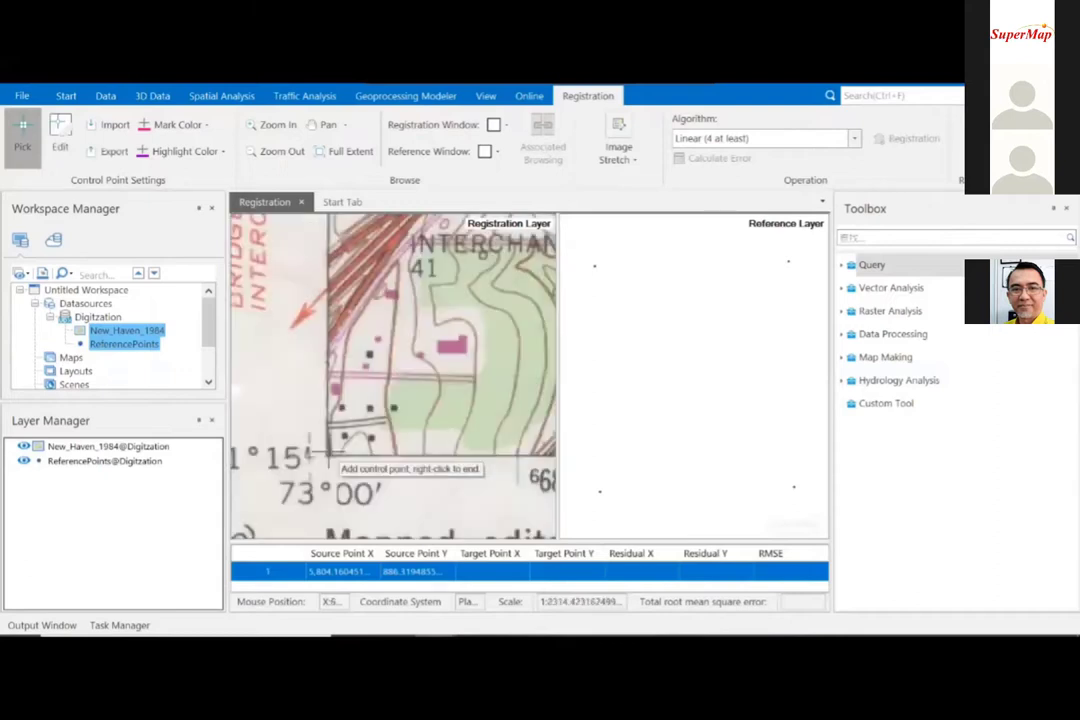
click(329, 450)
scroll(354, 369, down, 2)
scroll(393, 307, down, 3)
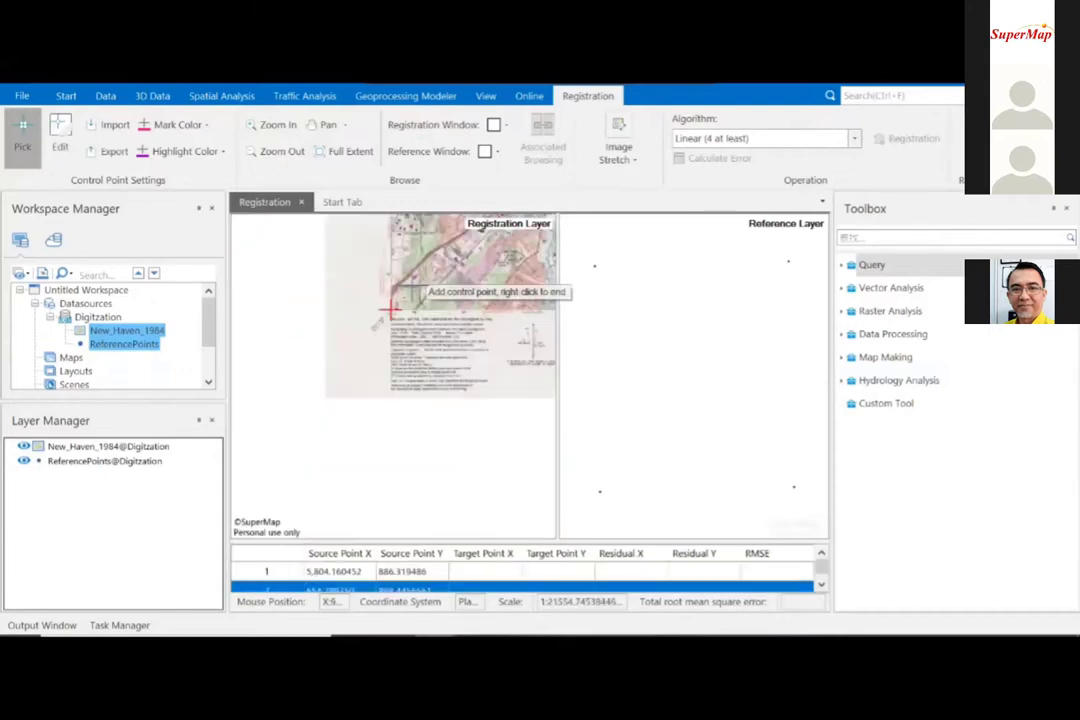
- Place control points on the scanned map's northwest and northeast corners in the registration layer
scroll(385, 270, down, 2)
scroll(381, 274, up, 8)
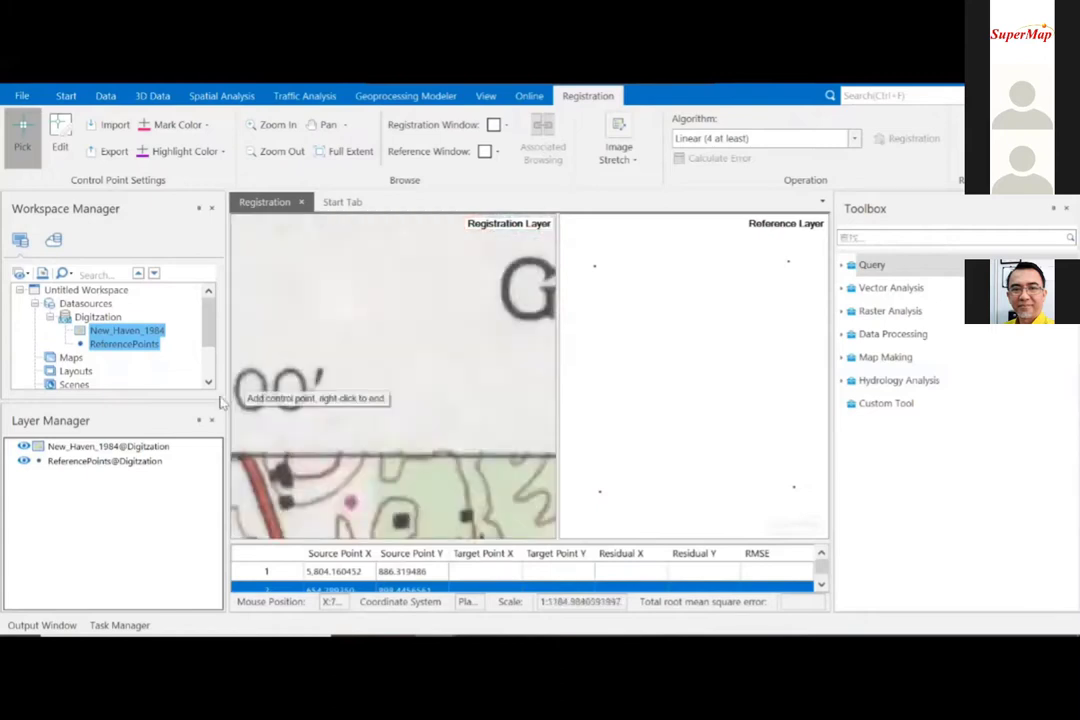
scroll(383, 448, down, 1)
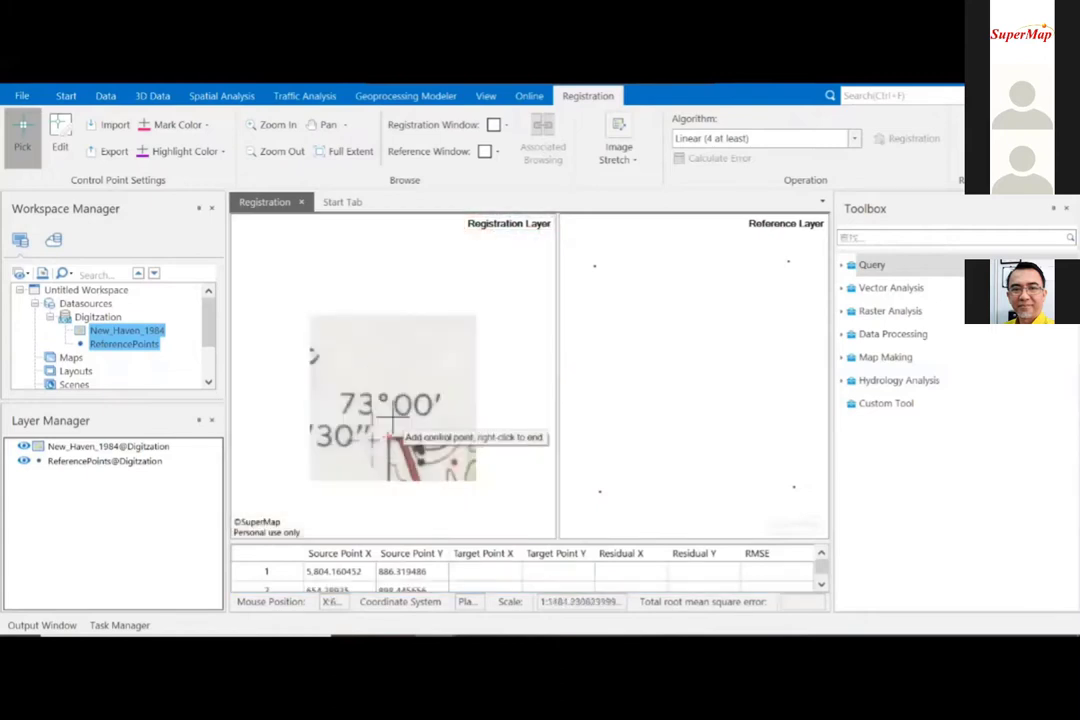
scroll(545, 388, down, 5)
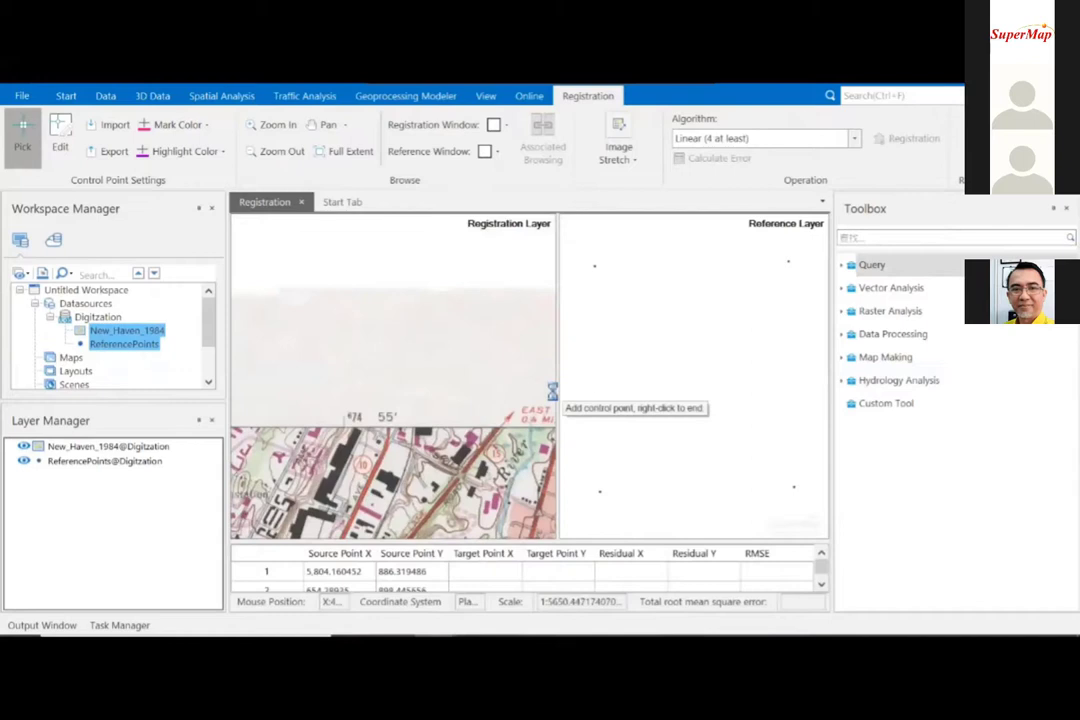
scroll(292, 430, up, 7)
click(292, 429)
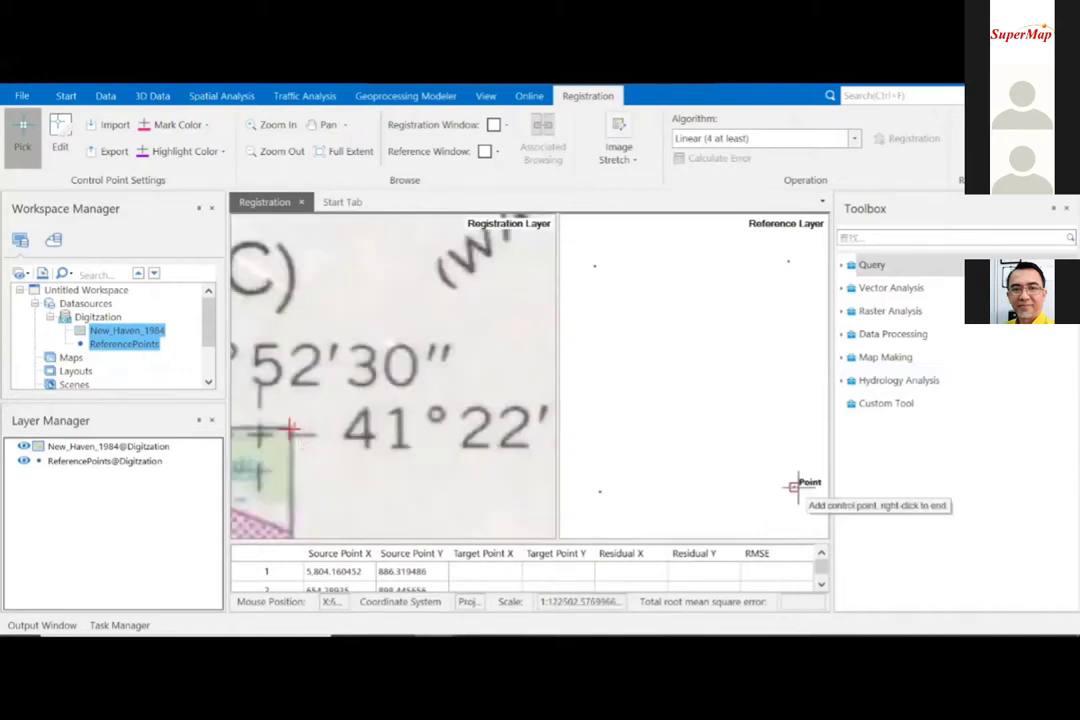
- Match the four control points to their reference layer points in the same order and calculate the registration error
click(794, 487)
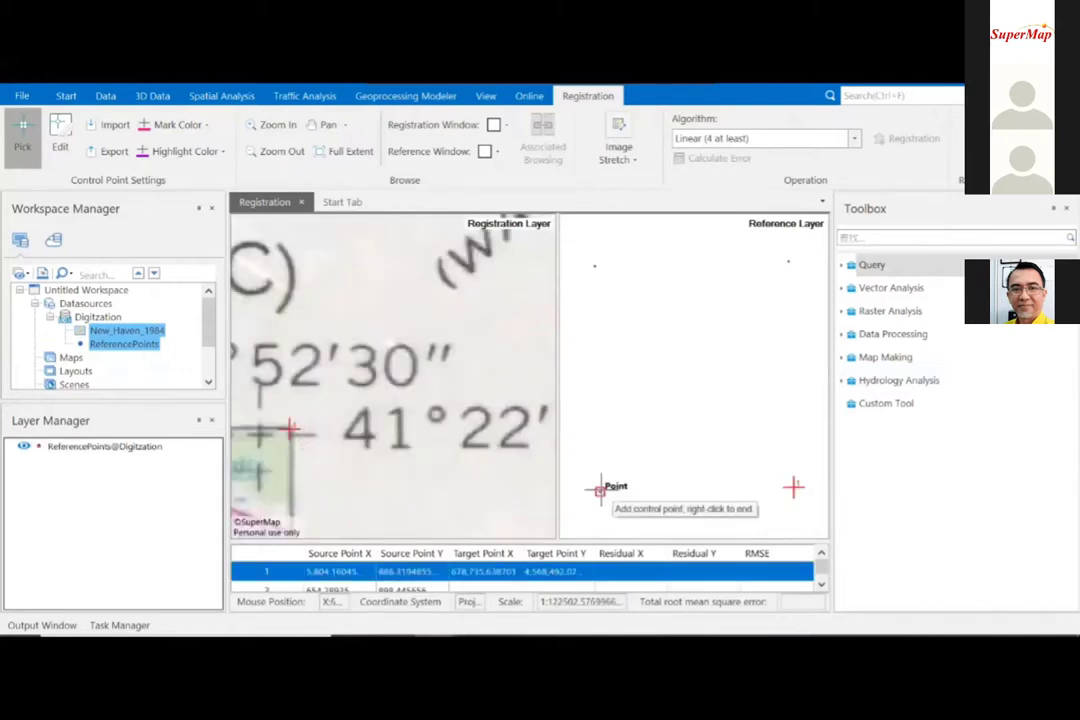
click(595, 267)
click(789, 261)
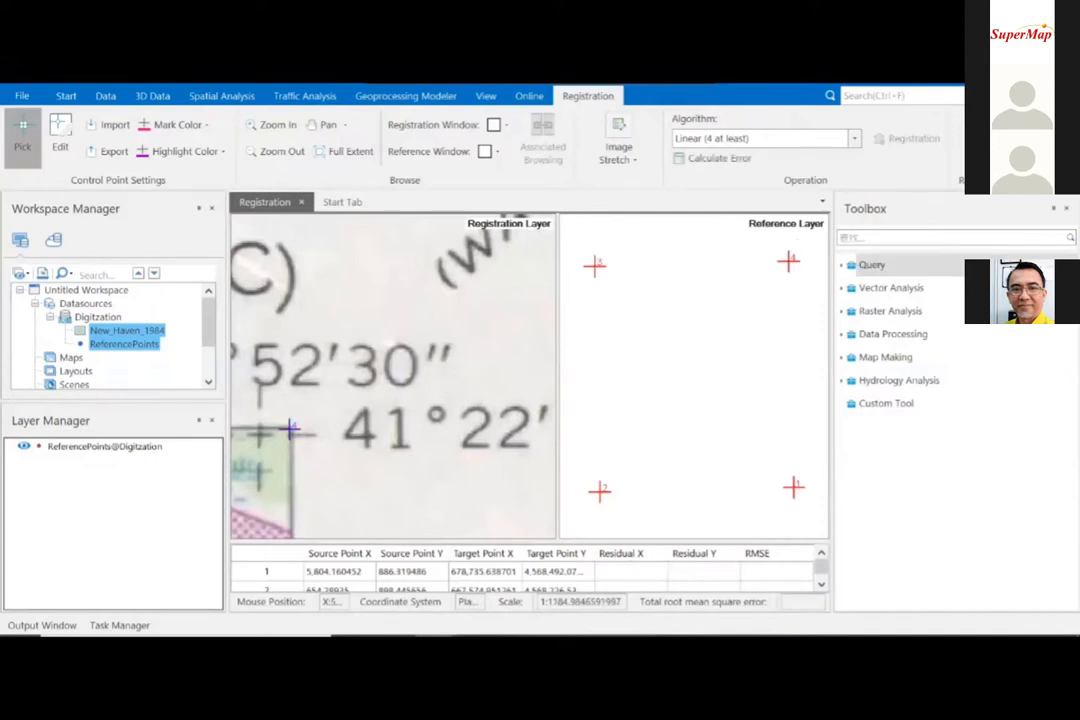
click(711, 160)
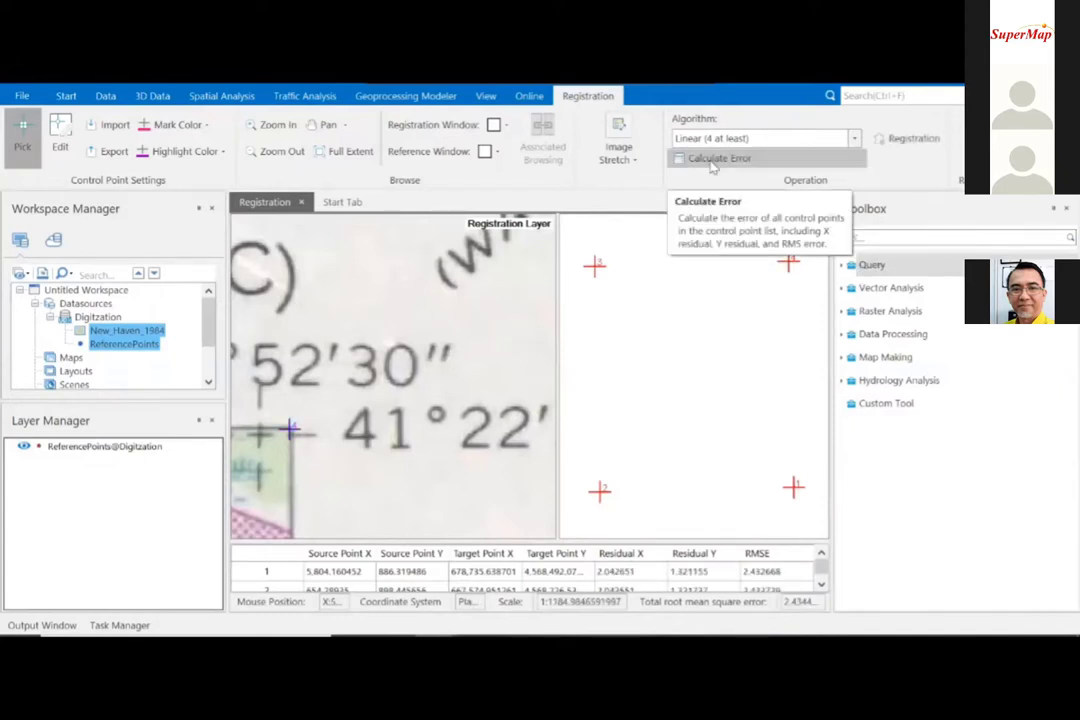
- Run the registration and display New_Haven_1984_adjust in a new map, building image pyramids for it
click(906, 139)
click(360, 249)
click(658, 514)
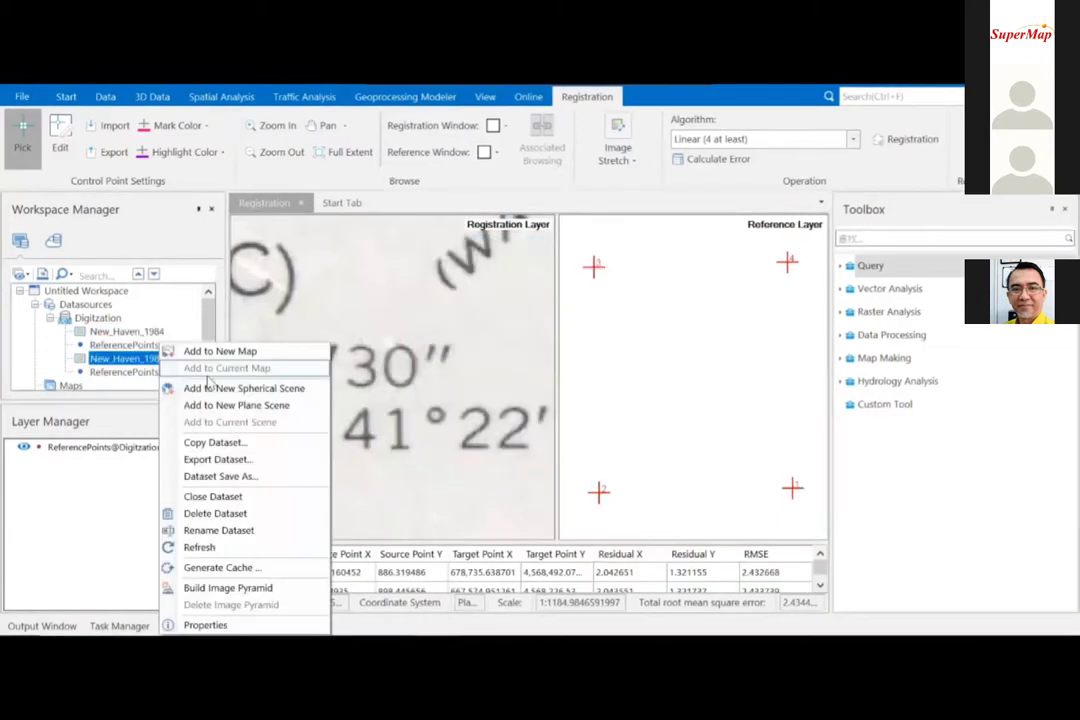
key(Escape)
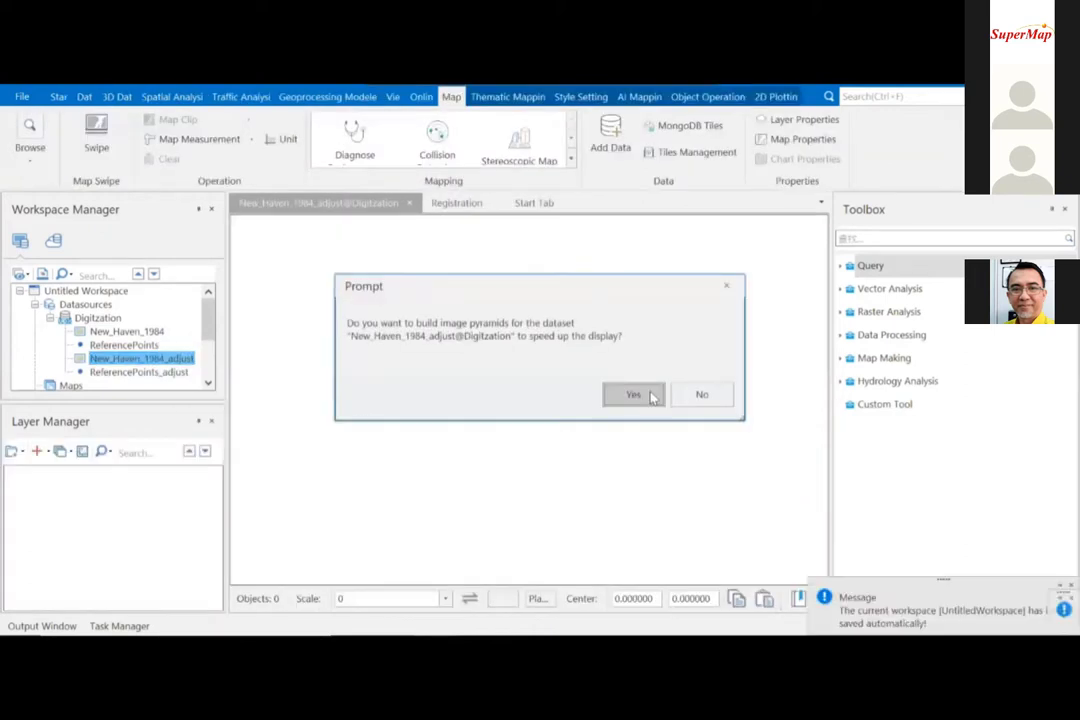
click(633, 395)
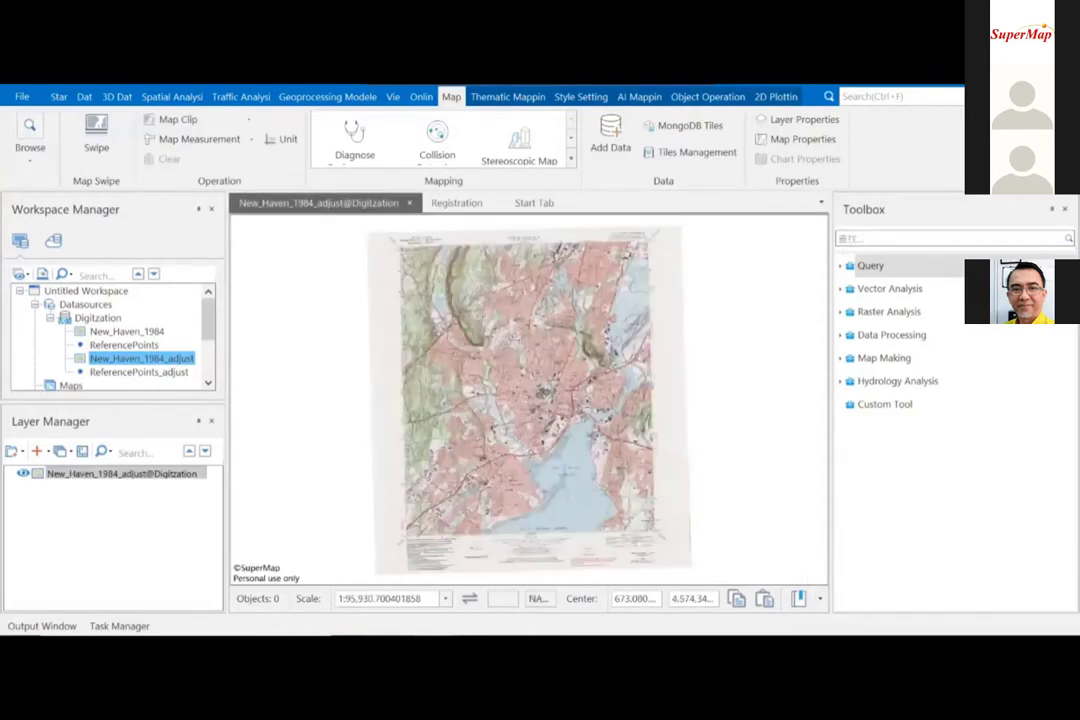
- Copy the coordinate system of the ReferencePoints dataset to New_Haven_1984_adjust
right_click(140, 358)
click(96, 489)
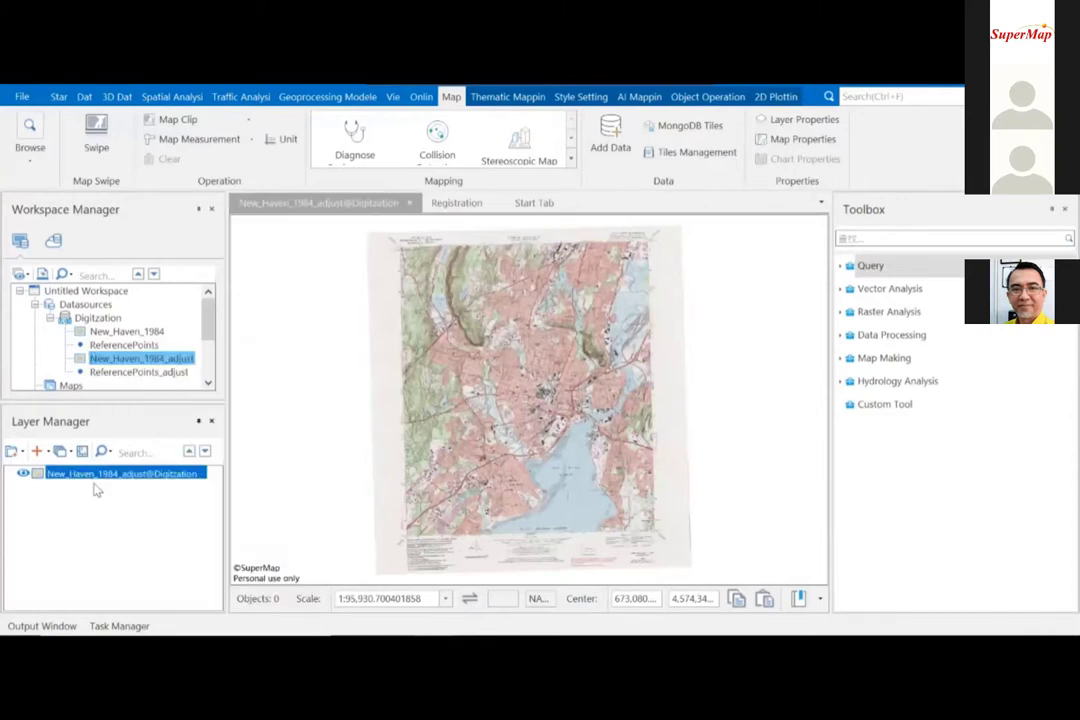
double_click(114, 480)
right_click(132, 477)
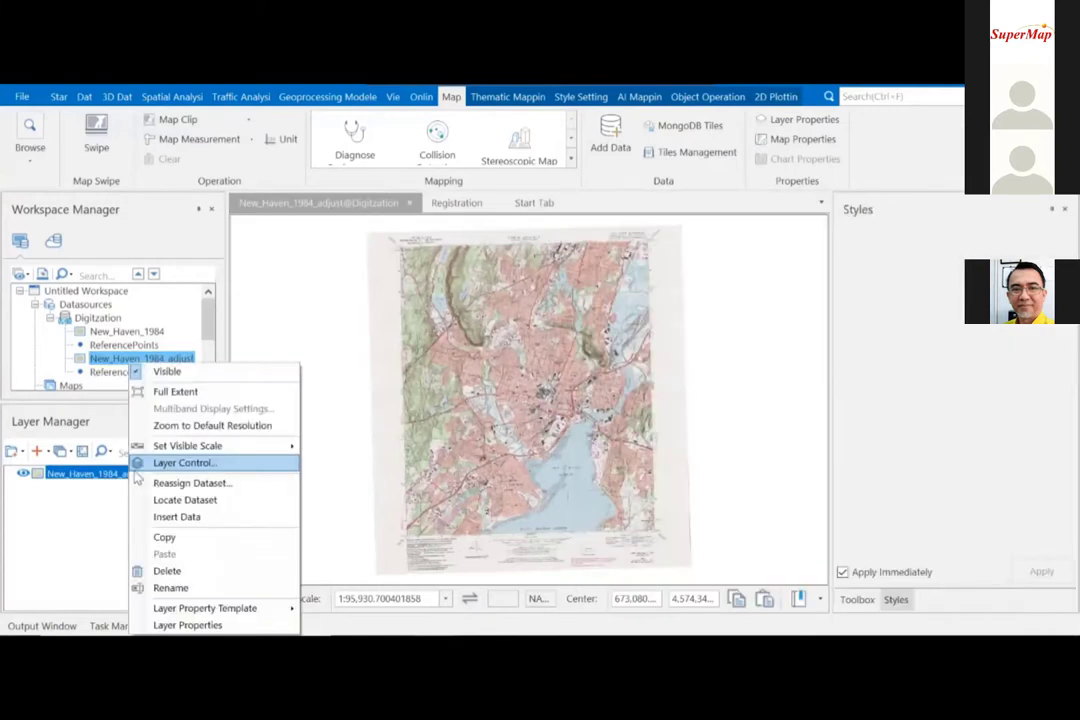
click(140, 466)
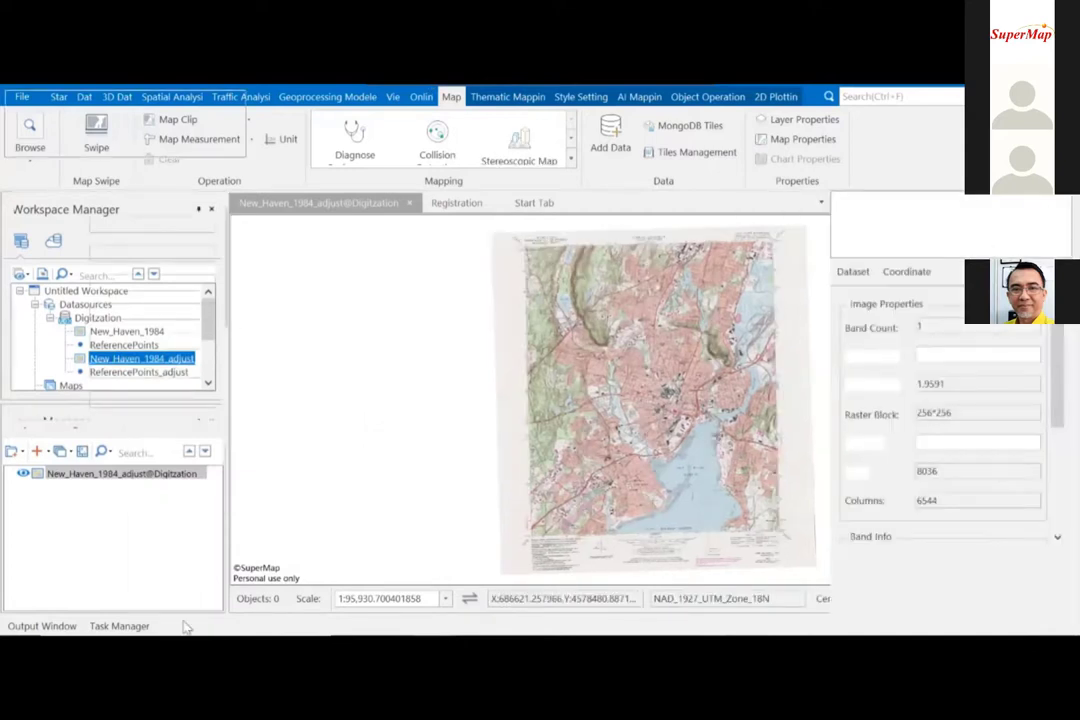
click(905, 308)
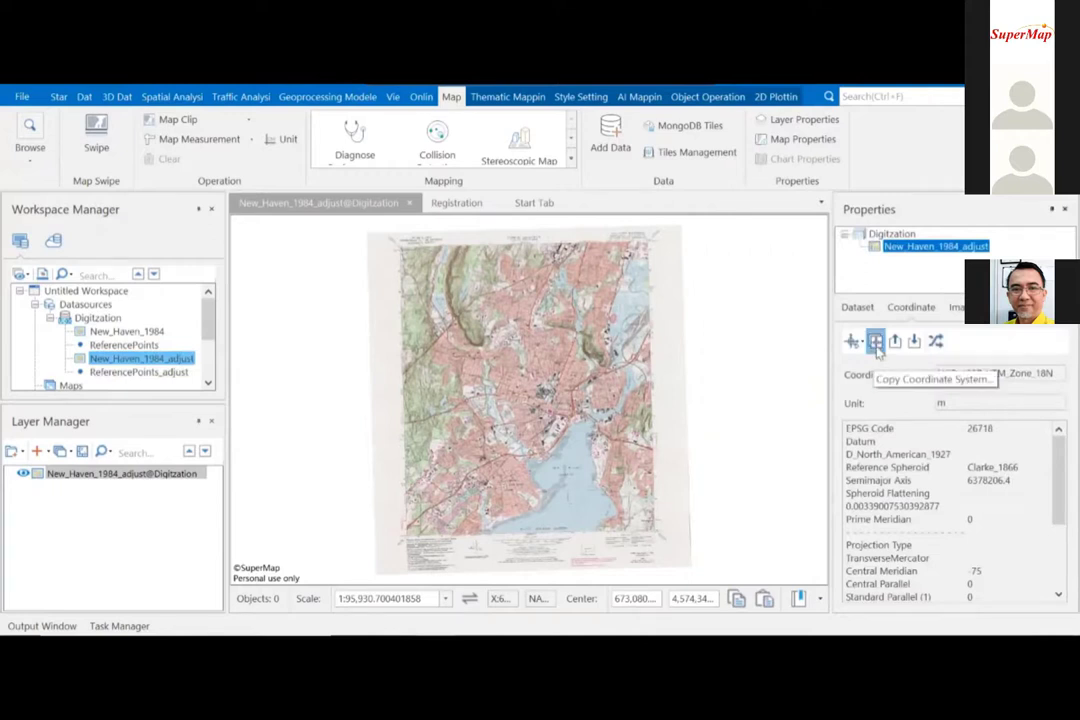
click(876, 342)
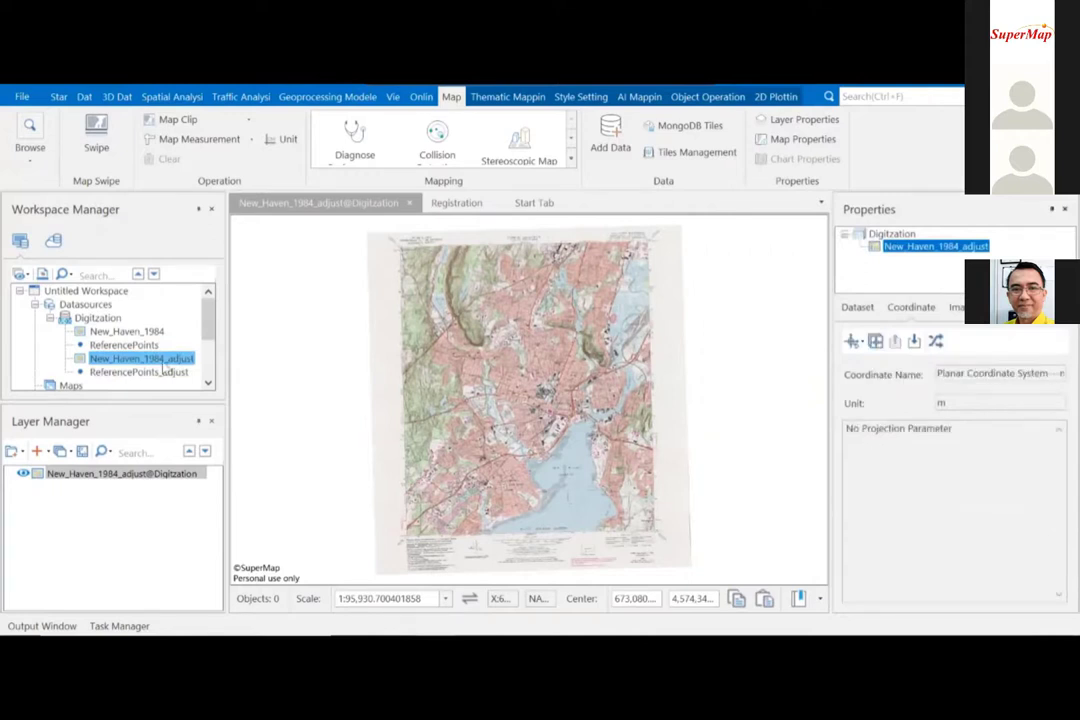
click(496, 238)
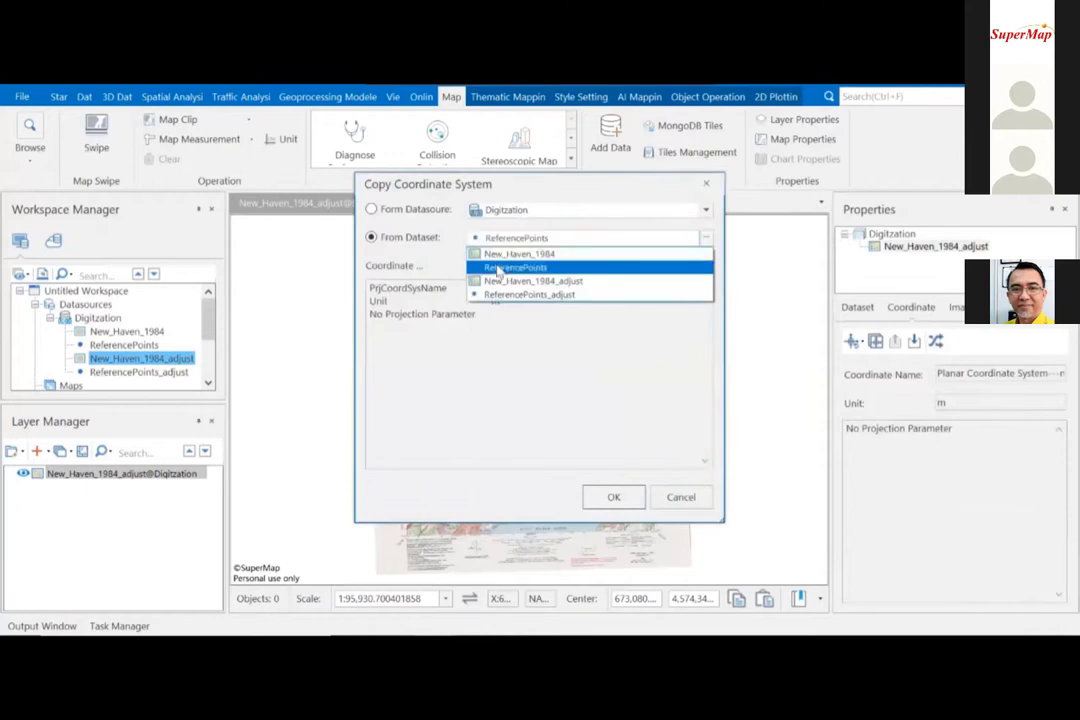
click(498, 270)
click(614, 497)
- Create a region dataset named Building in the Digitzation datasource and assign it the NAD_1927_UTM_Zone_18N coordinate system
click(98, 318)
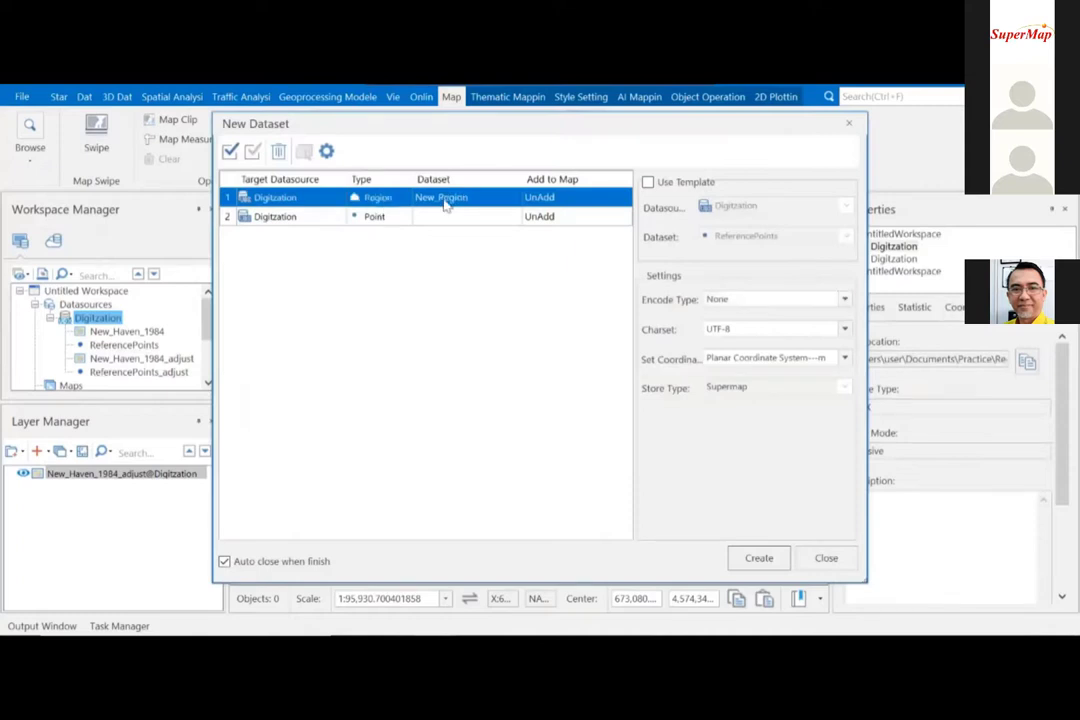
double_click(446, 198)
text(Building)
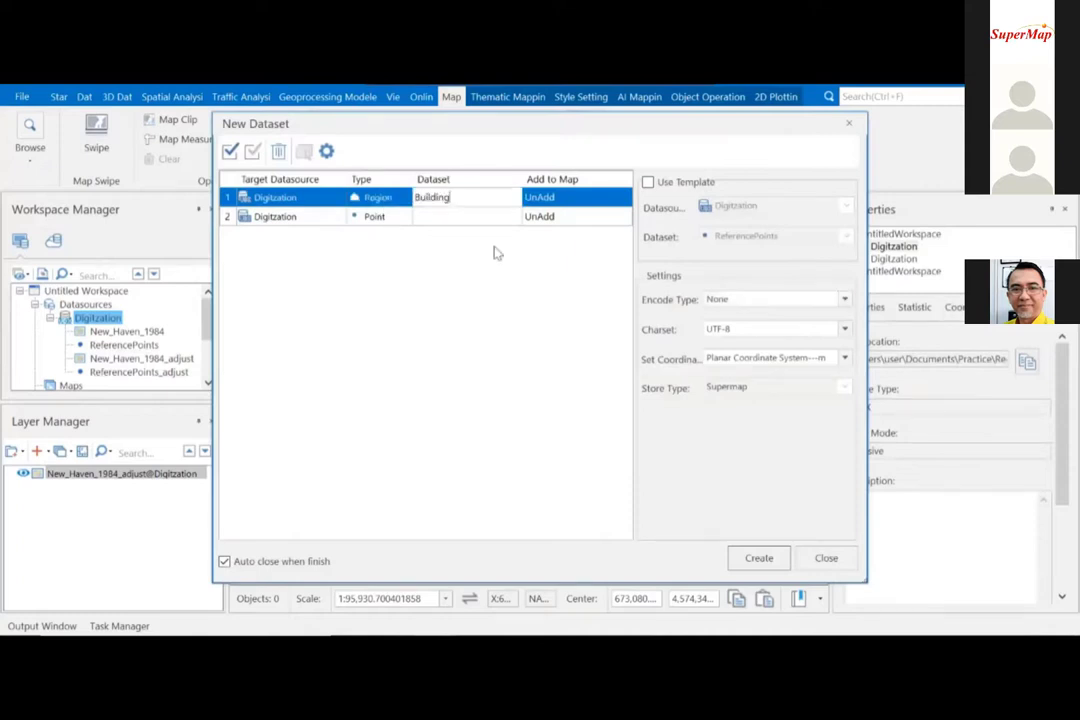
click(758, 564)
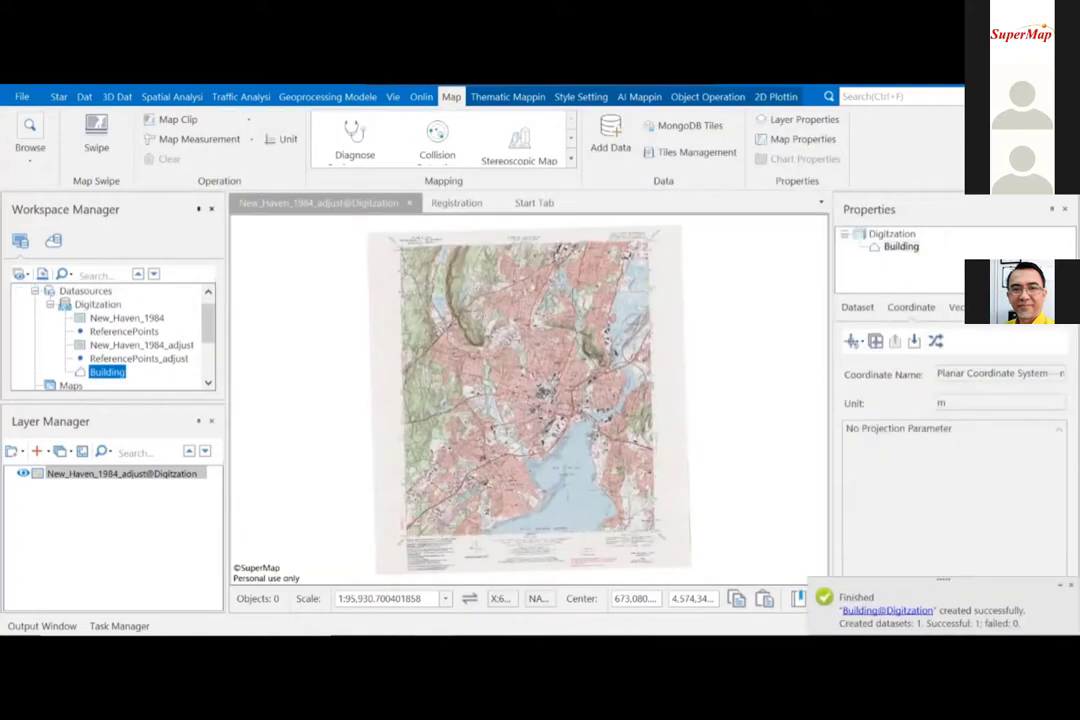
click(876, 341)
click(614, 497)
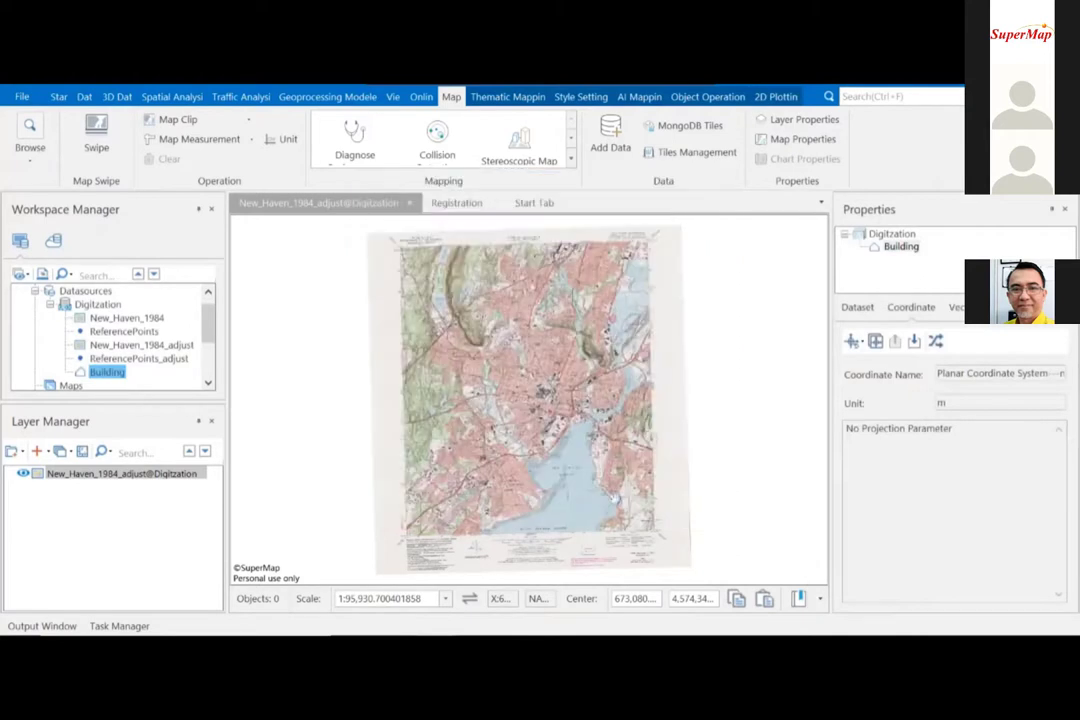
- Add the Building dataset to the current map and make its layer editable
click(108, 372)
double_click(111, 375)
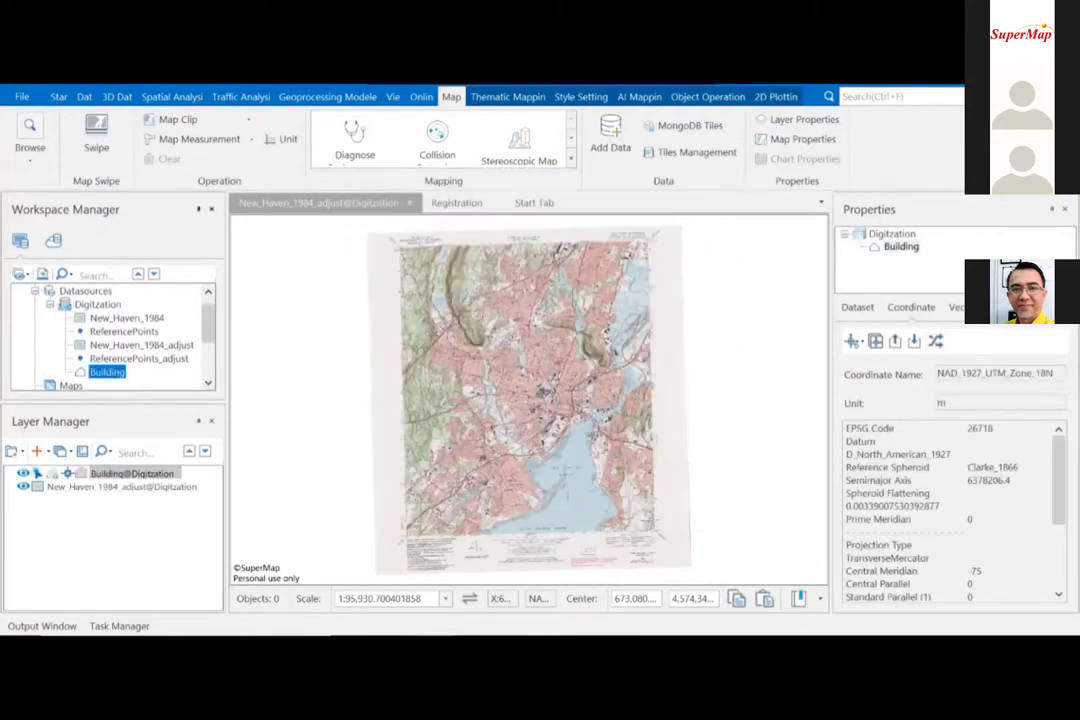
click(54, 475)
click(52, 474)
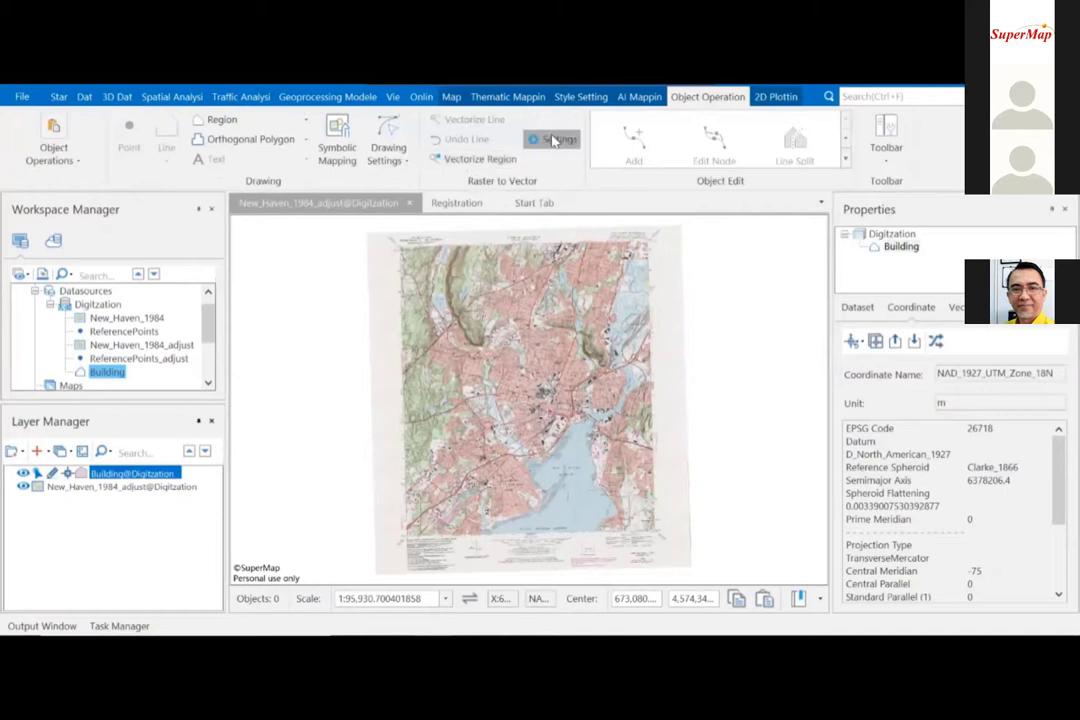
- Set the raster-to-vector color tolerance to 50 for the New_Haven_1984_adjust layer
click(552, 140)
click(520, 337)
text(50)
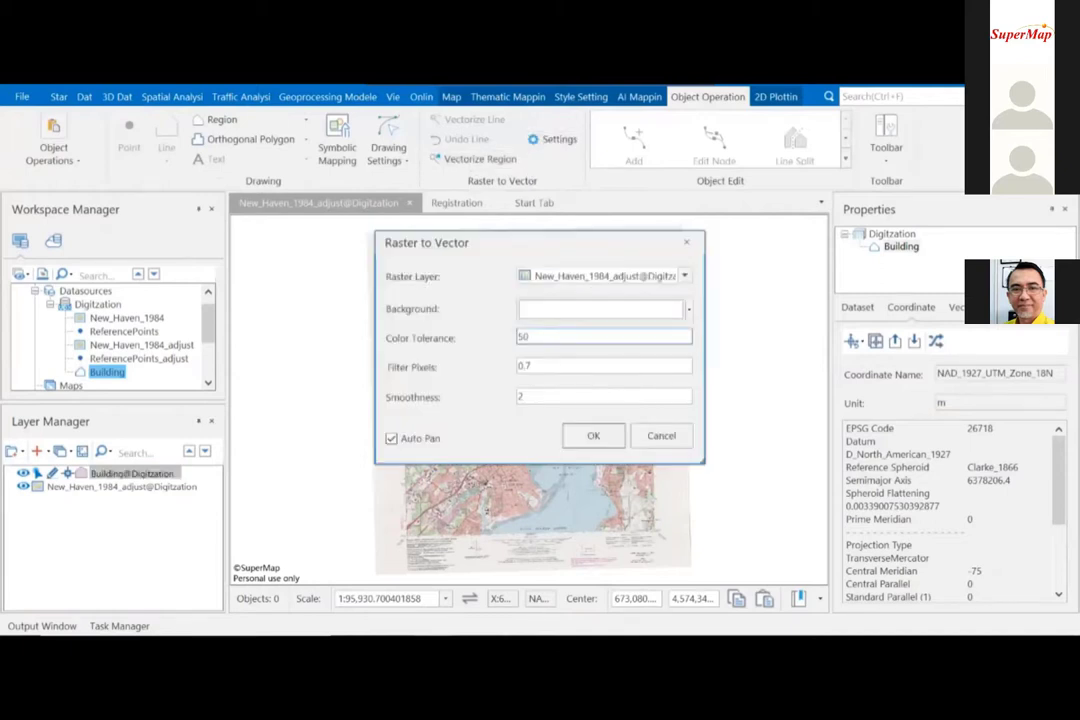
key(Return)
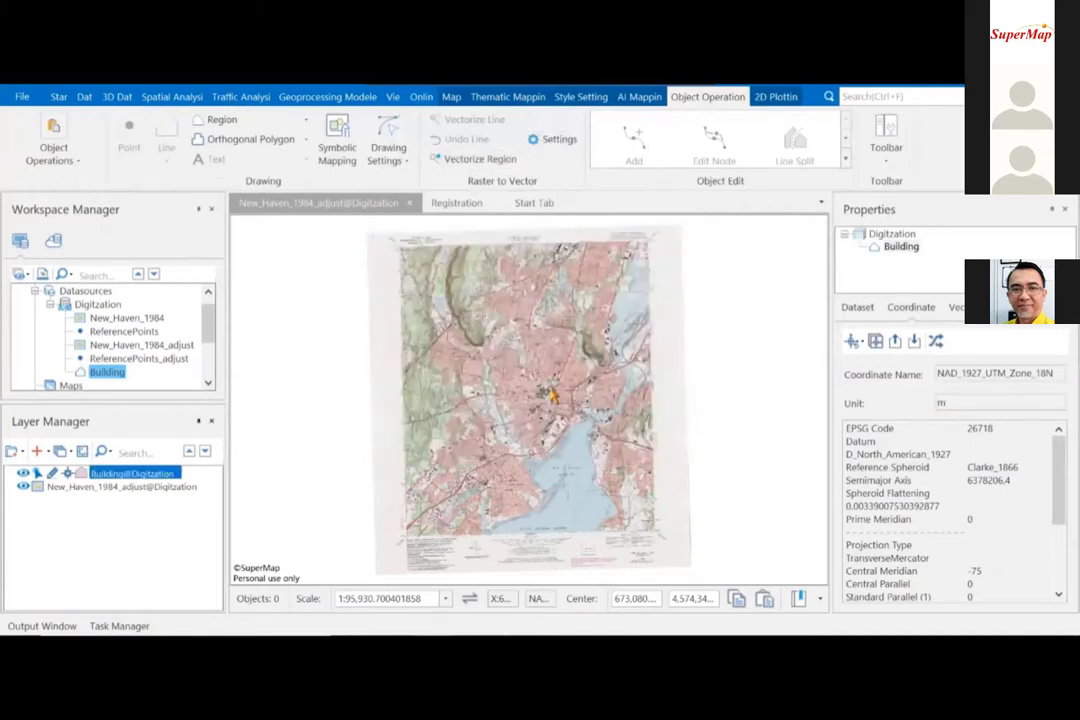
- Vectorize the dark building blocks east of the Yale University label as regions in the Building layer
scroll(554, 396, up, 5)
scroll(520, 404, up, 1)
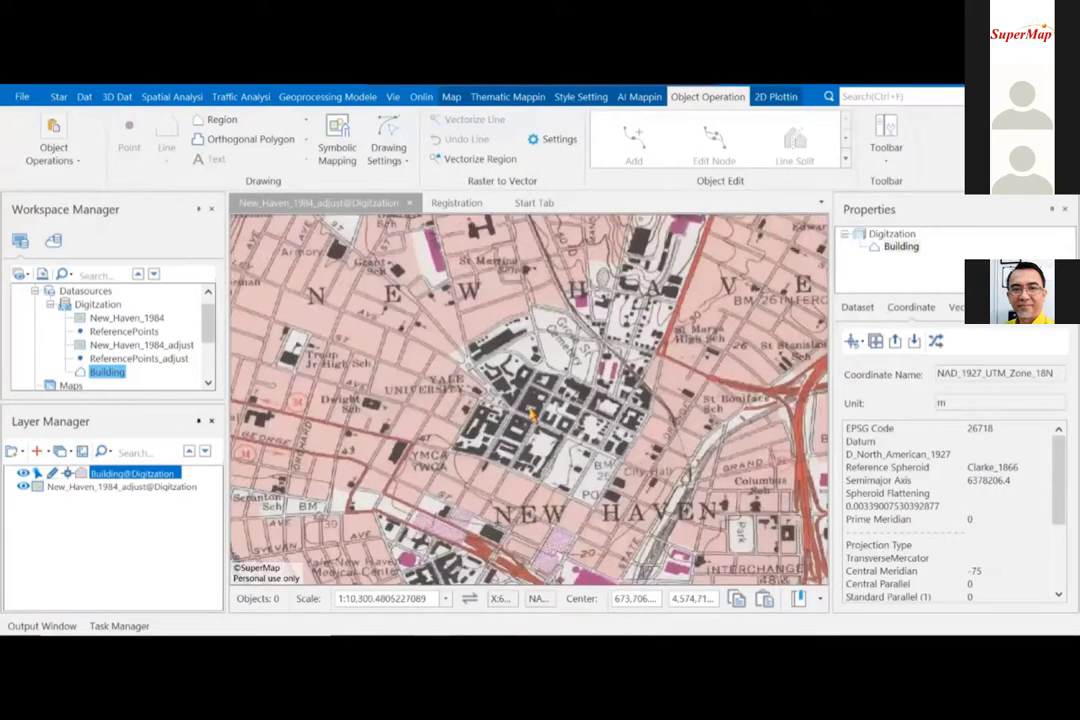
scroll(531, 415, up, 5)
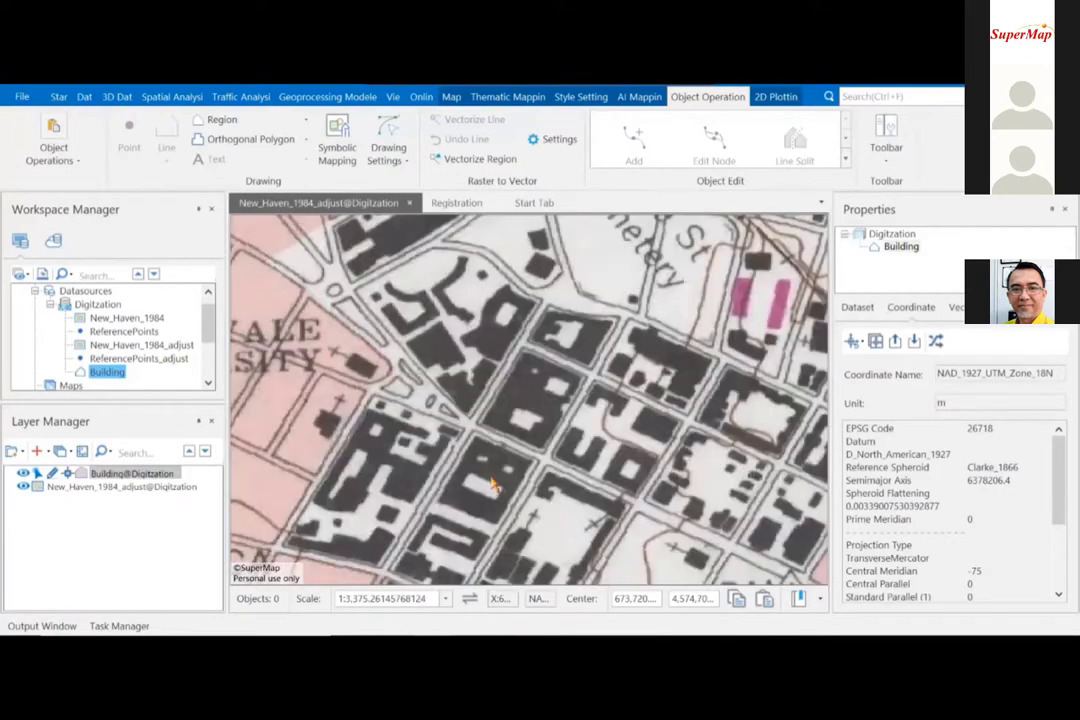
click(250, 139)
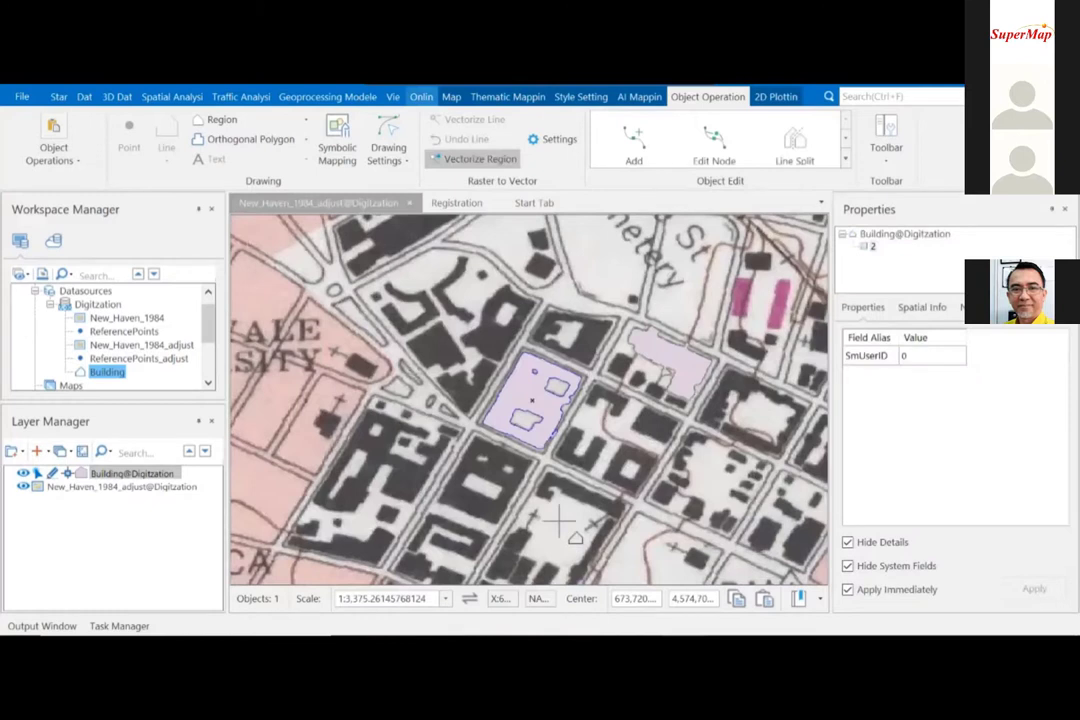
click(485, 482)
click(655, 425)
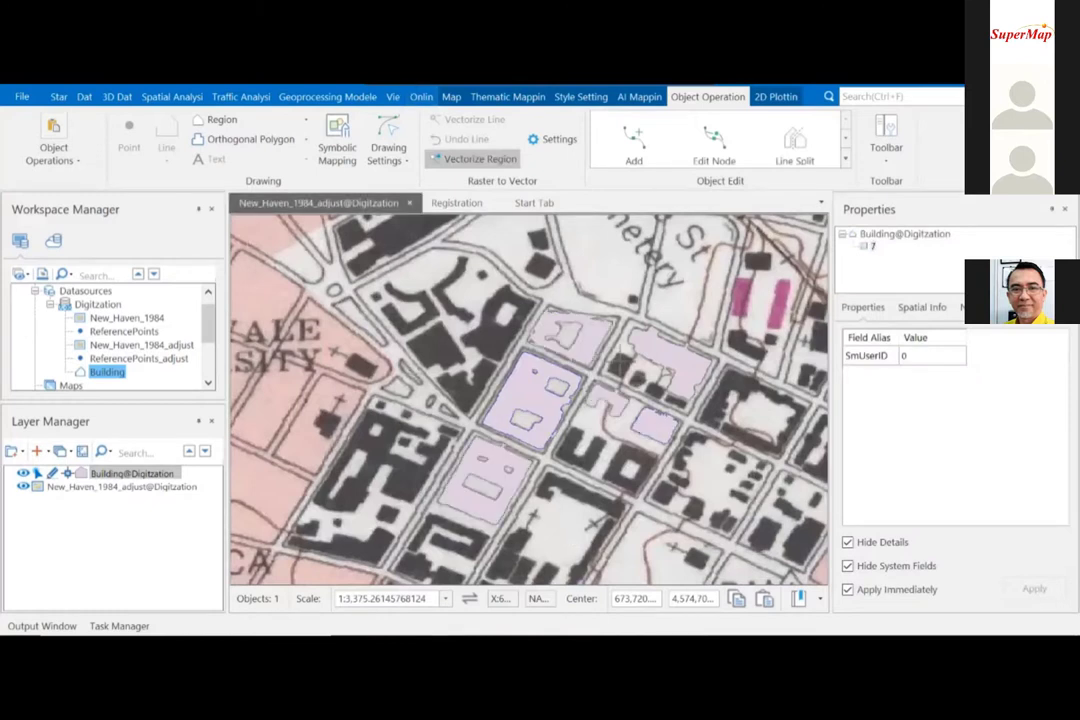
click(433, 347)
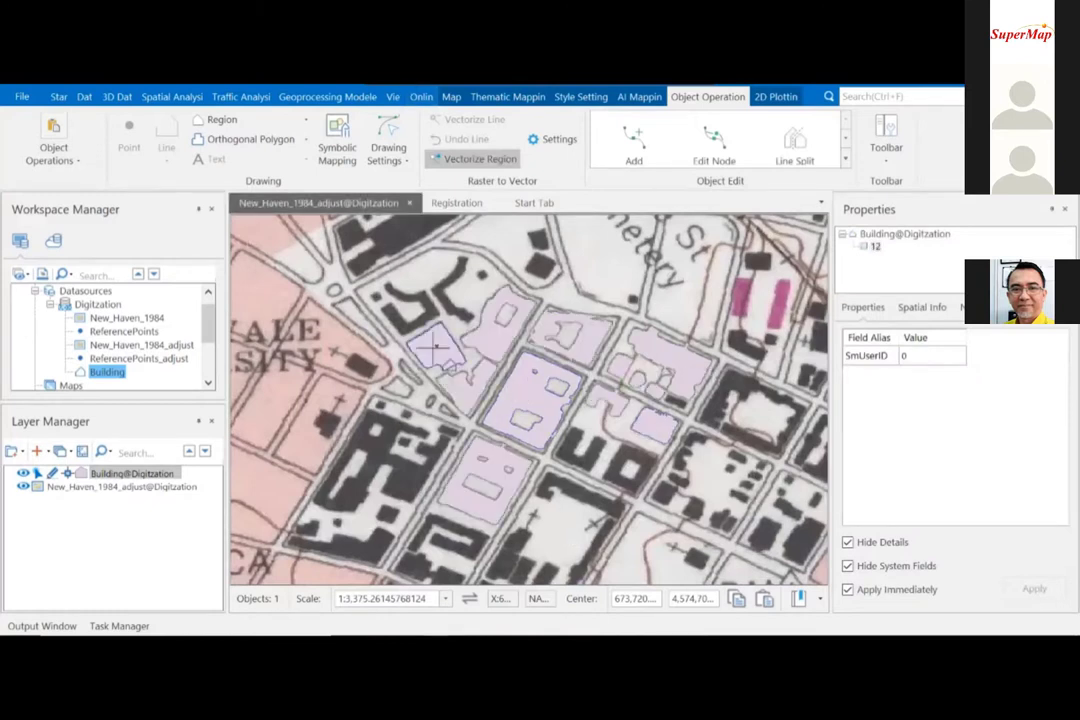
click(579, 450)
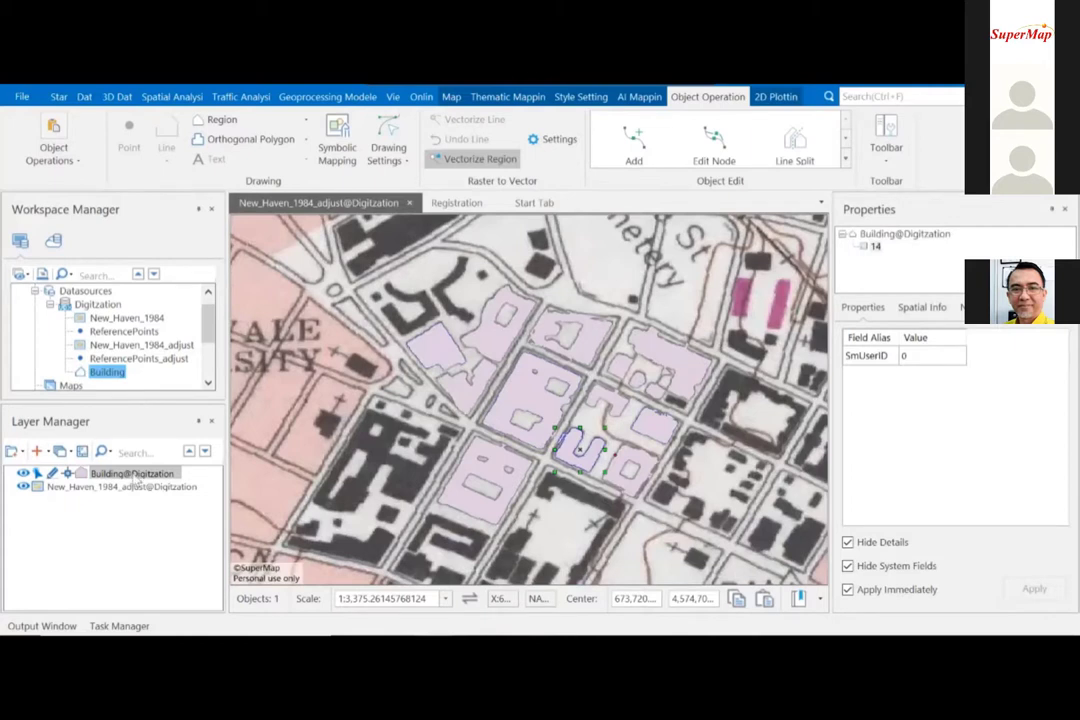
- Add a field named Height of type Long to the Building dataset's attribute structure
click(106, 373)
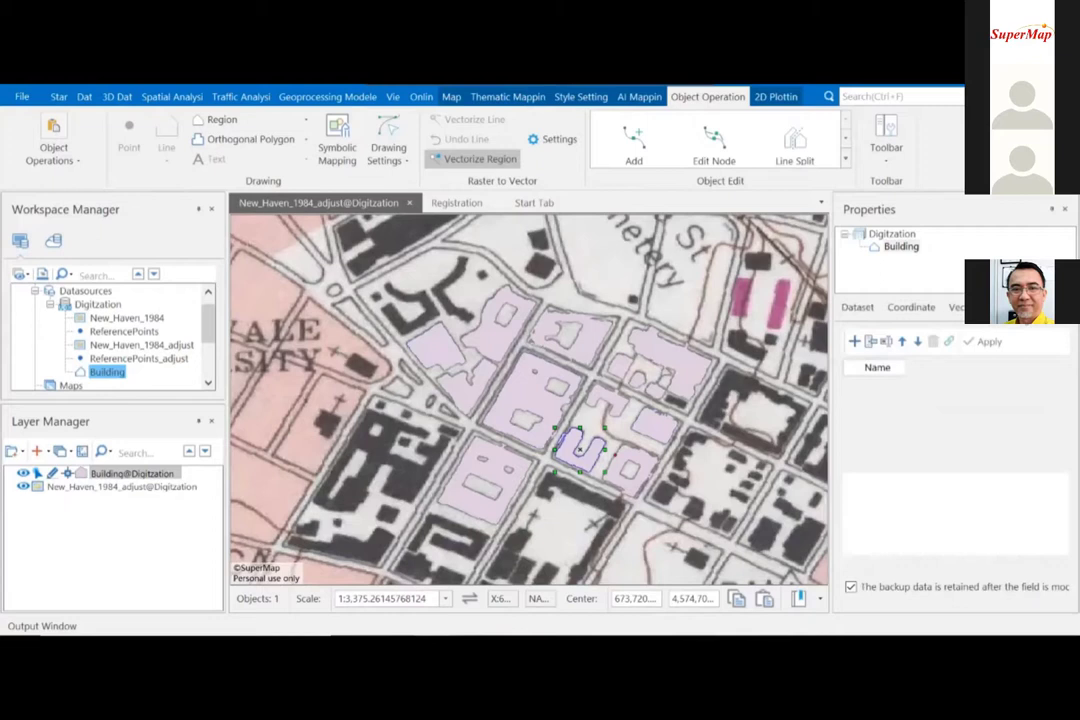
click(855, 342)
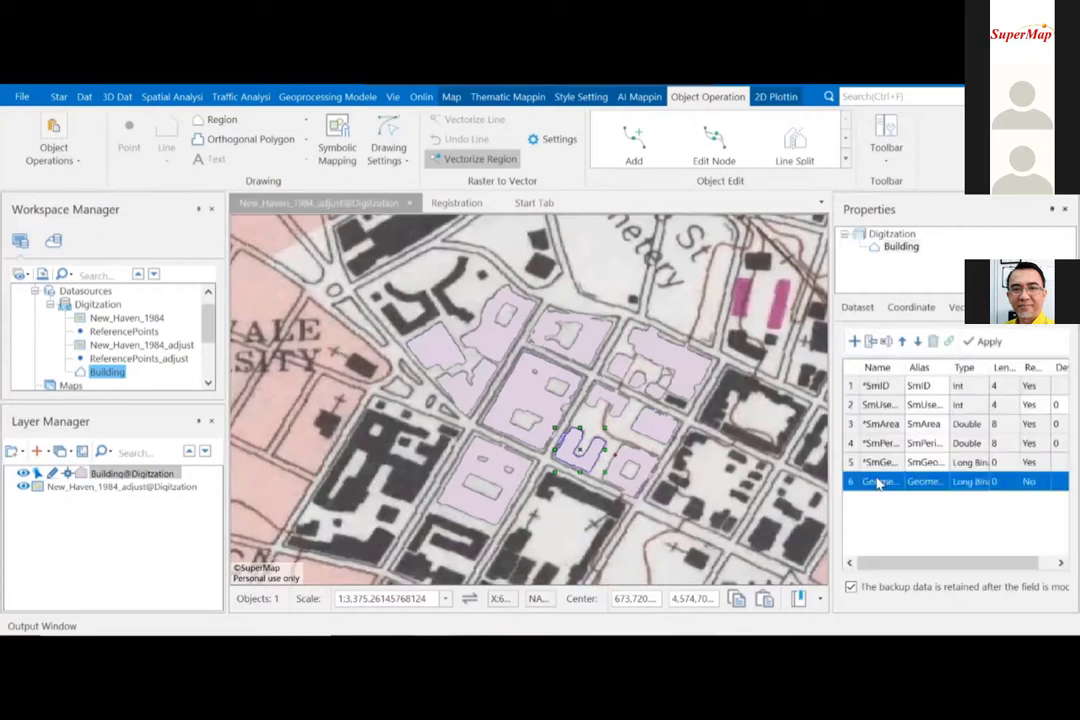
double_click(878, 483)
key(BackSpace)
key(BackSpace)
key(BackSpace)
key(BackSpace)
key(BackSpace)
key(BackSpace)
key(BackSpace)
key(BackSpace)
key(BackSpace)
key(BackSpace)
text(Height)
click(975, 482)
click(985, 482)
click(988, 342)
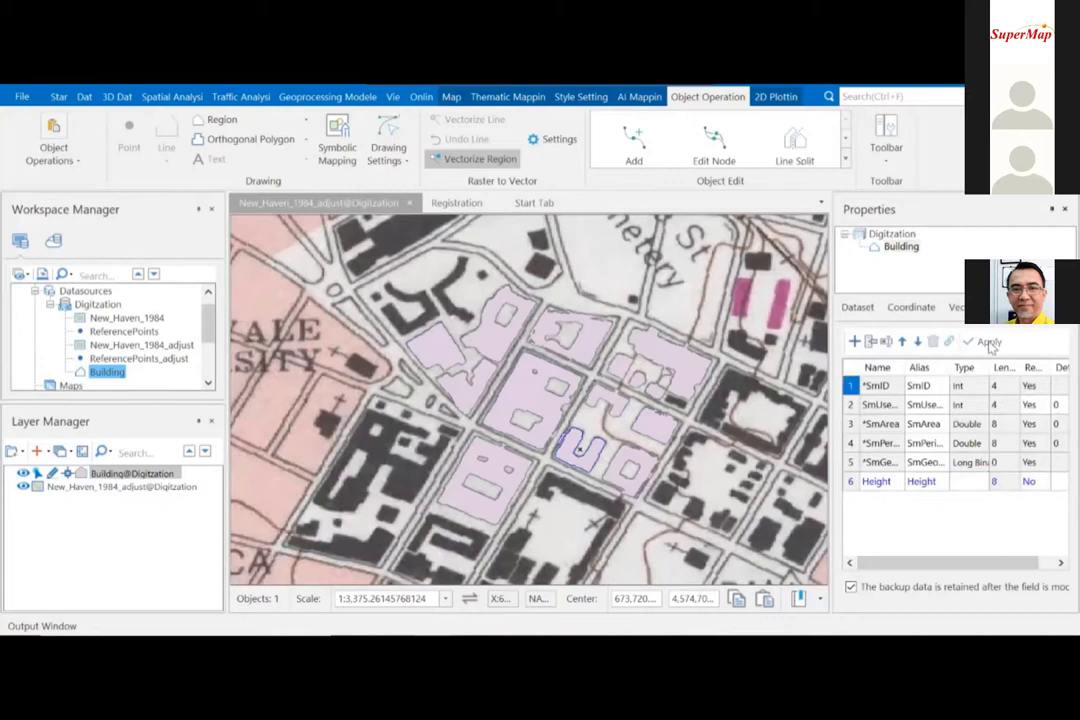
- Assign the value 100 to the whole Height field in the Building attribute table
right_click(105, 372)
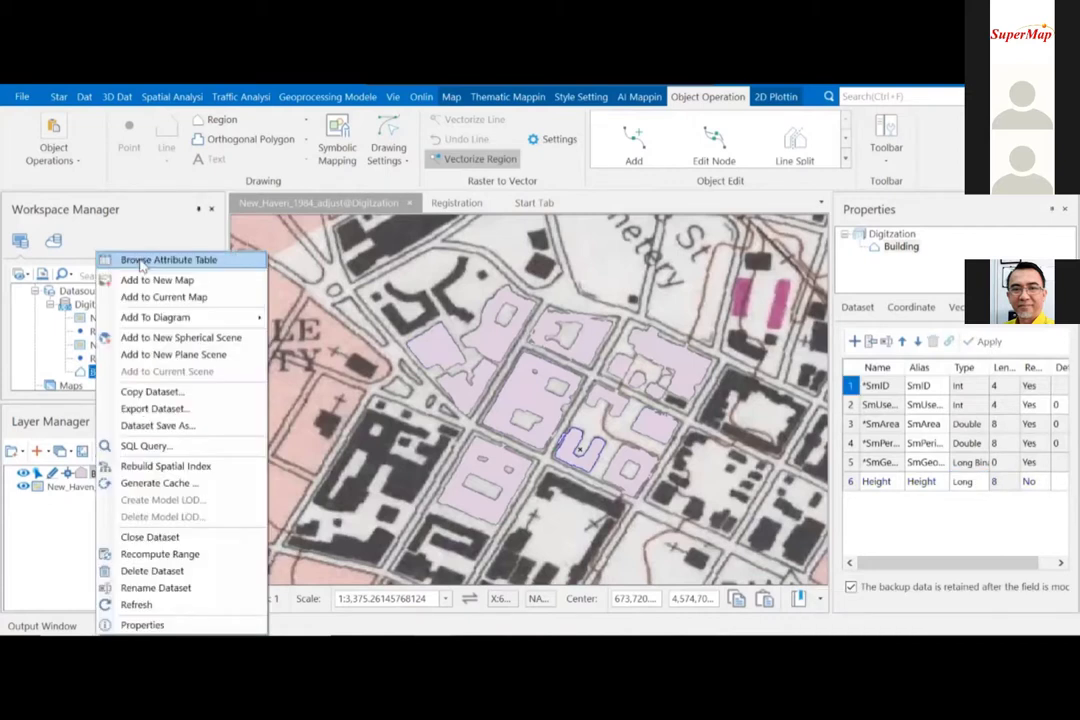
click(142, 261)
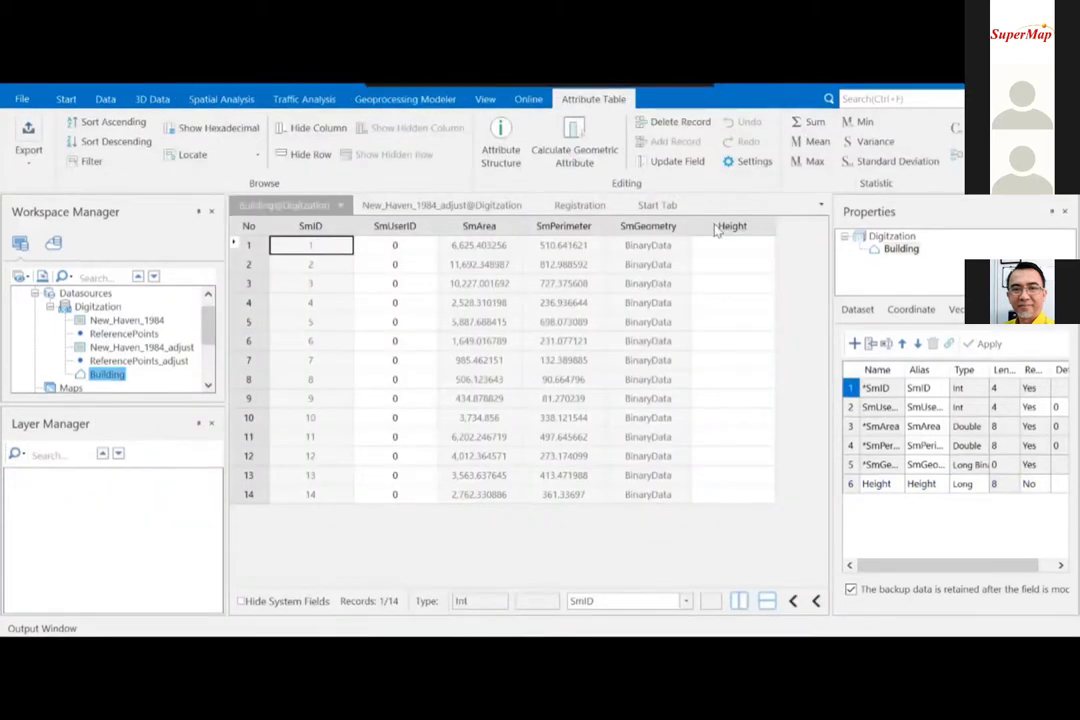
right_click(738, 227)
click(673, 164)
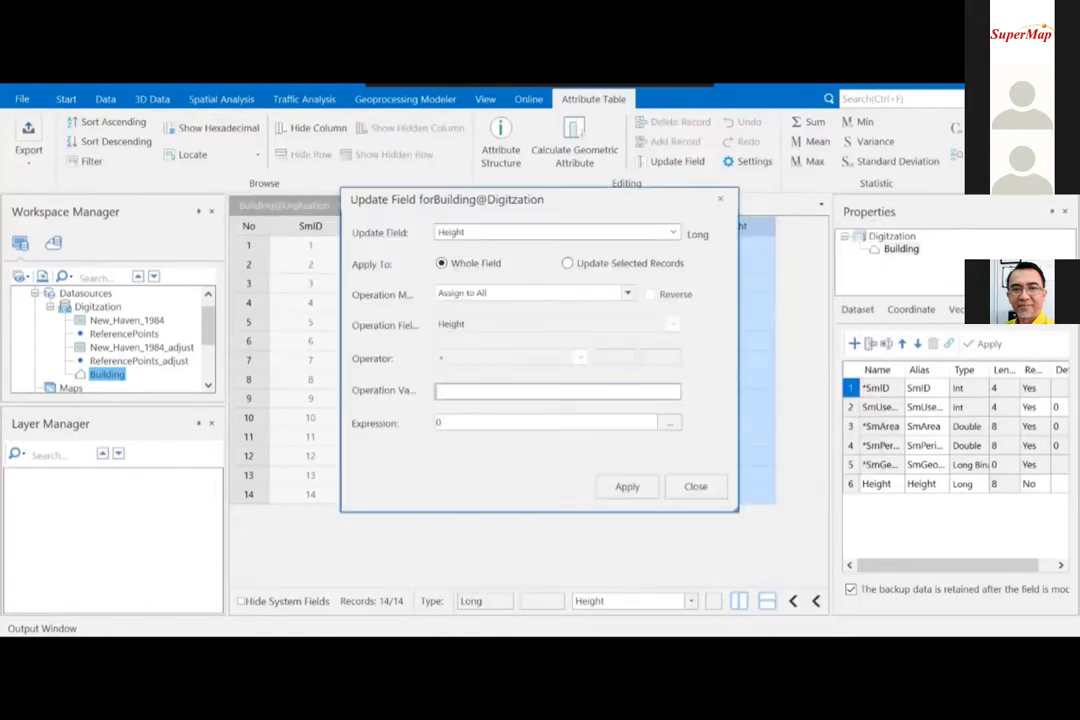
text(100)
click(622, 487)
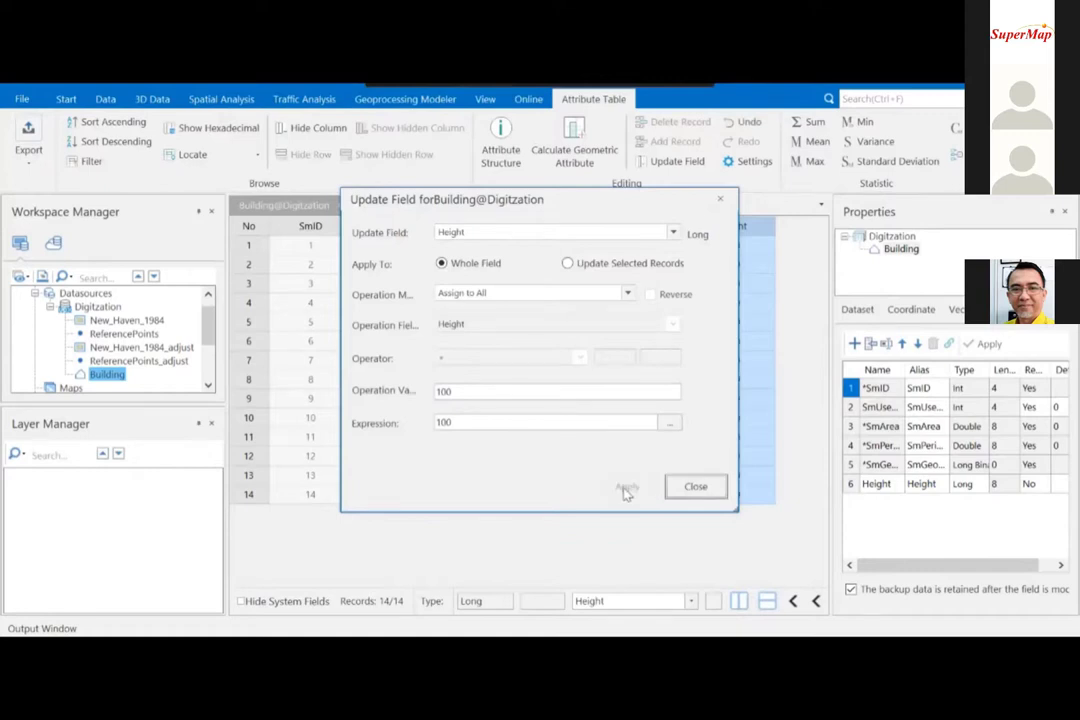
click(695, 487)
click(141, 348)
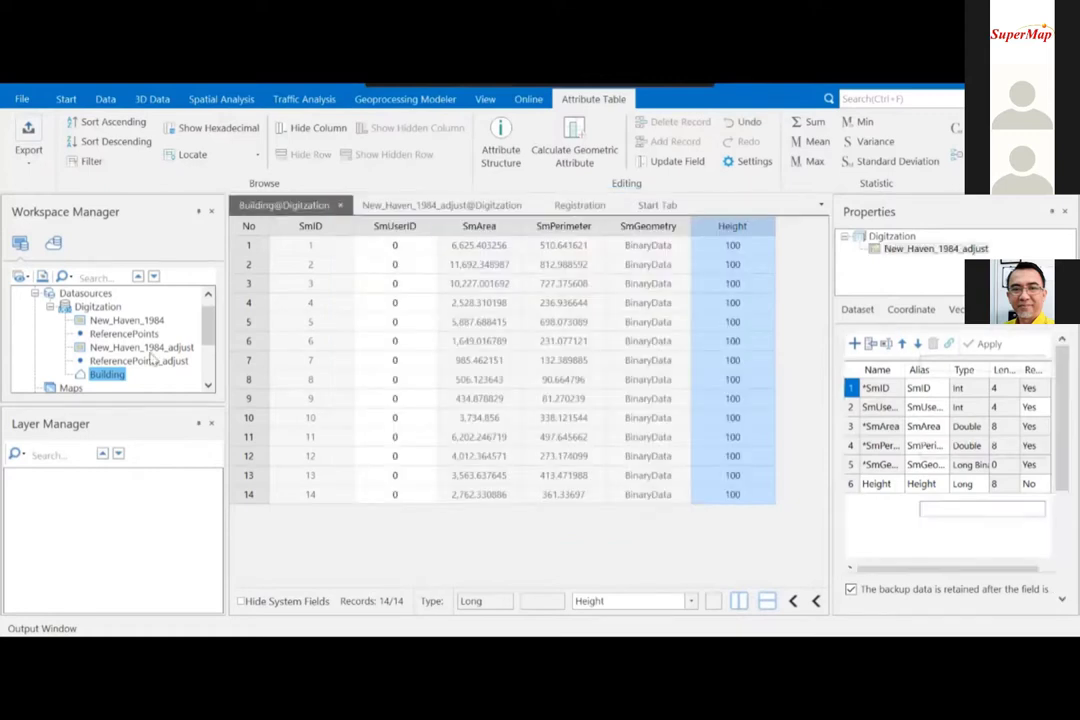
right_click(139, 362)
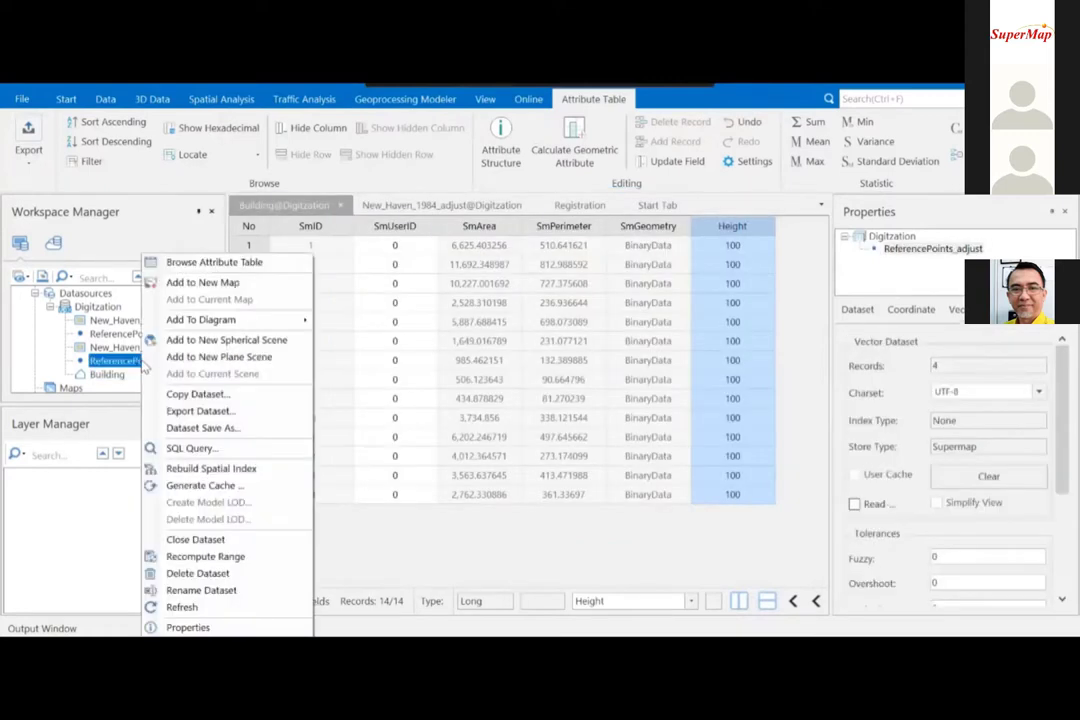
click(193, 541)
right_click(143, 361)
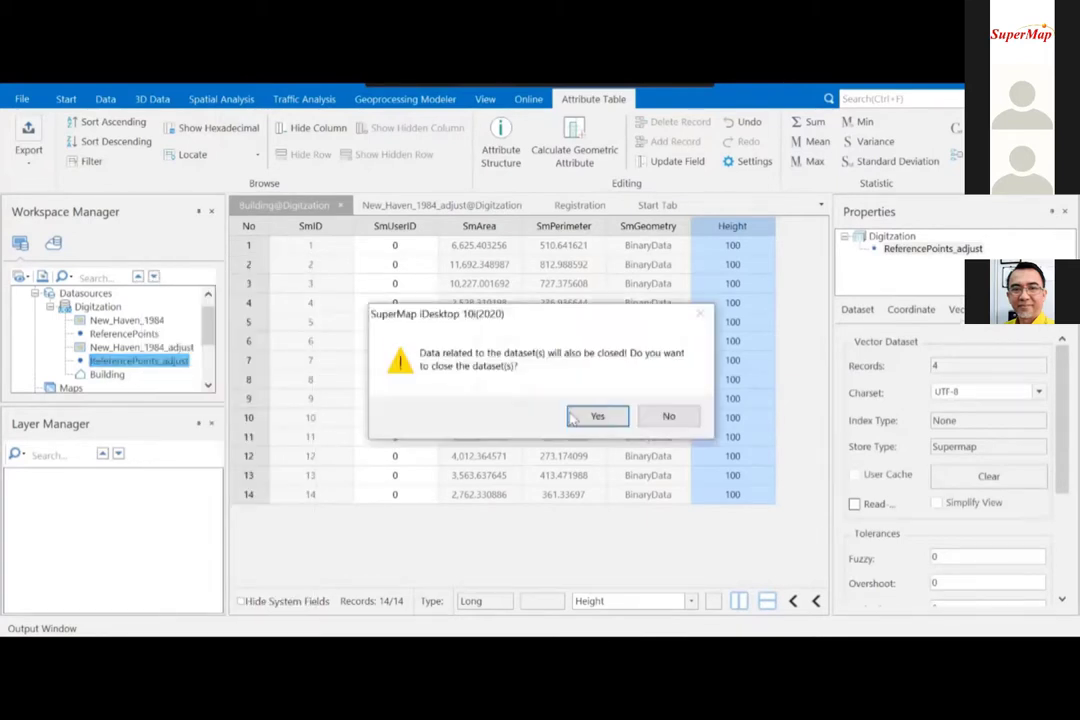
click(596, 416)
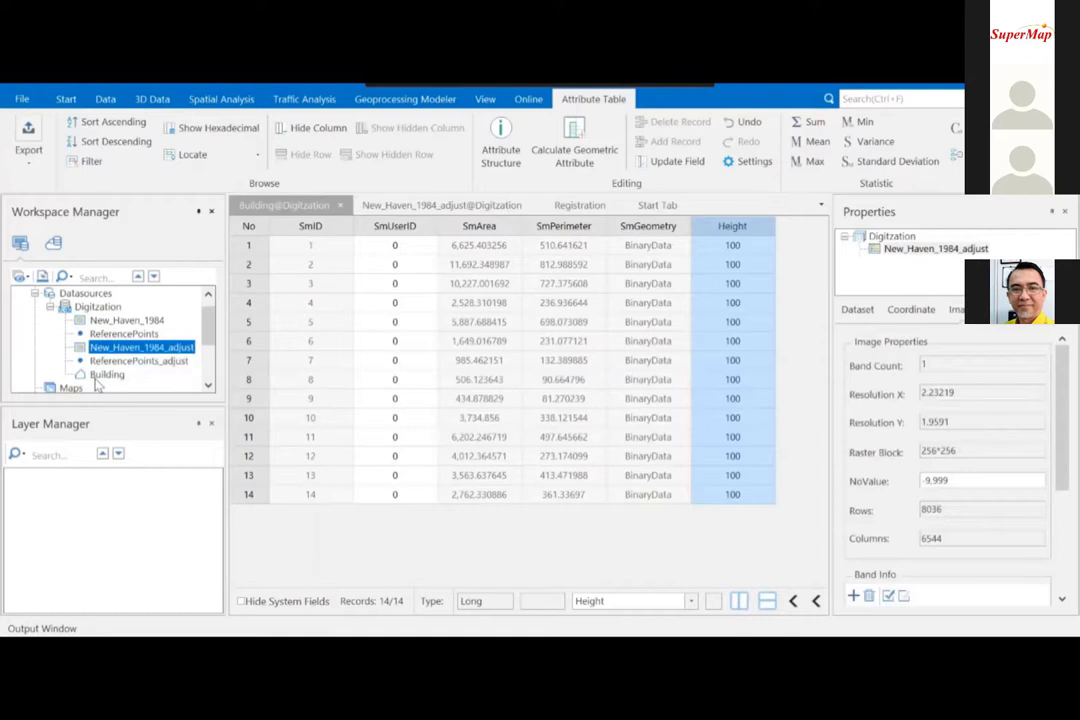
- Add the New_Haven_1984_adjust, ReferencePoints_adjust and Building datasets together to a new scene
shift+click(105, 374)
right_click(114, 376)
click(178, 421)
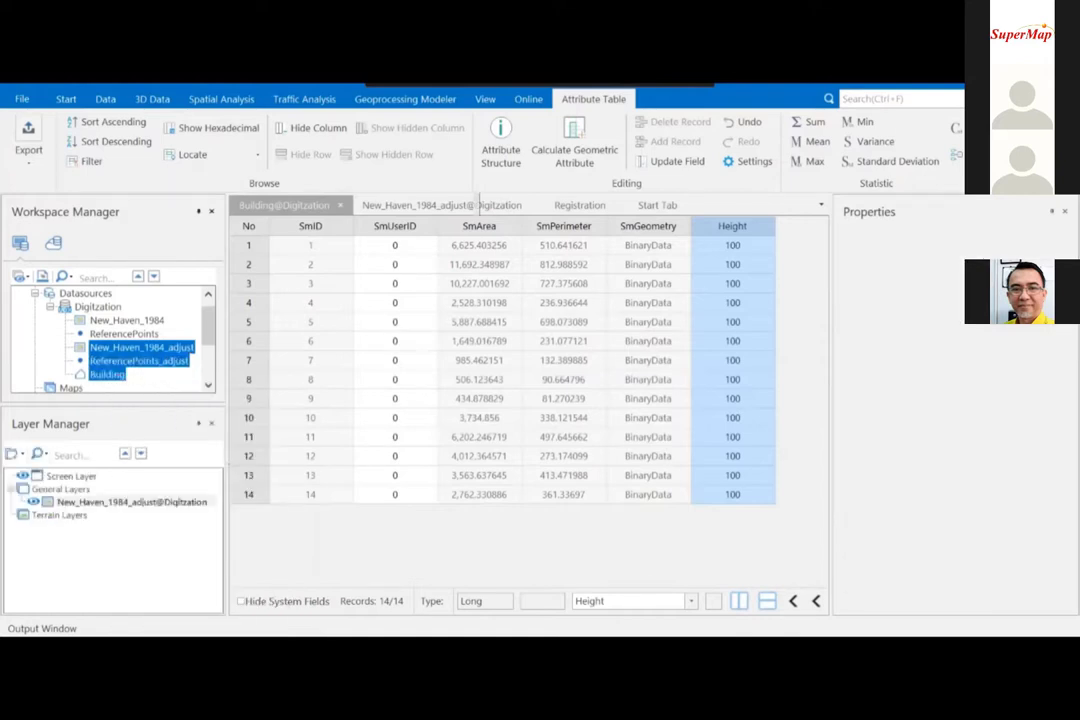
- Hide the ReferencePoints_adjust layer and extrude the Building layer's regions into 3D blocks through its altitude mode setting
click(33, 515)
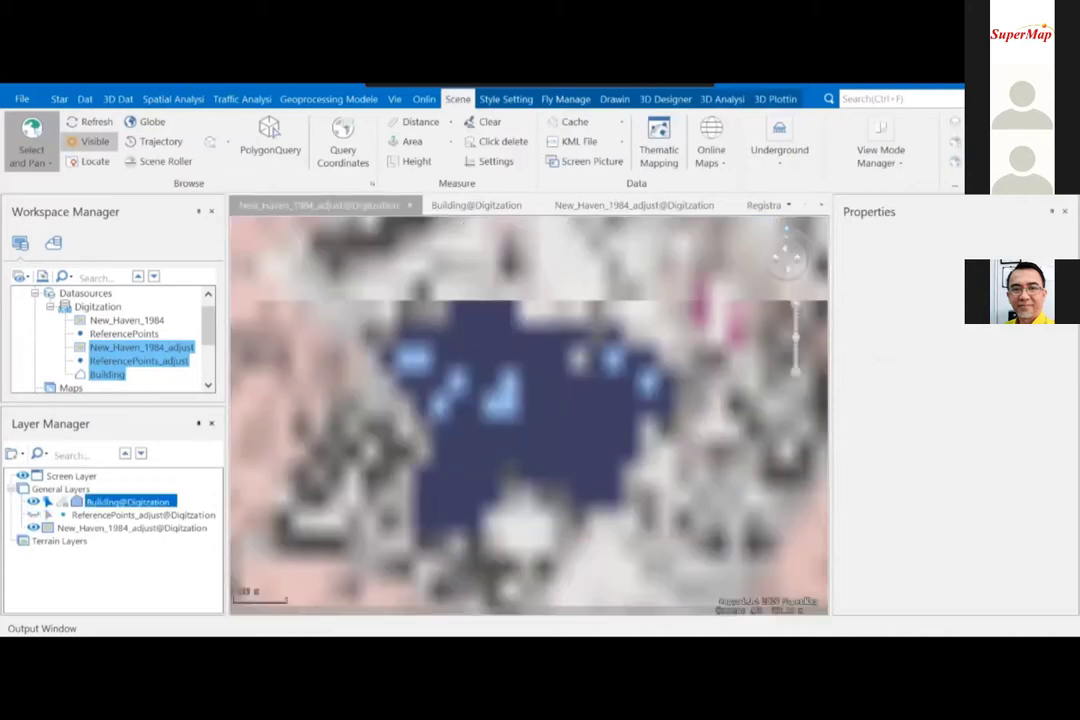
click(506, 98)
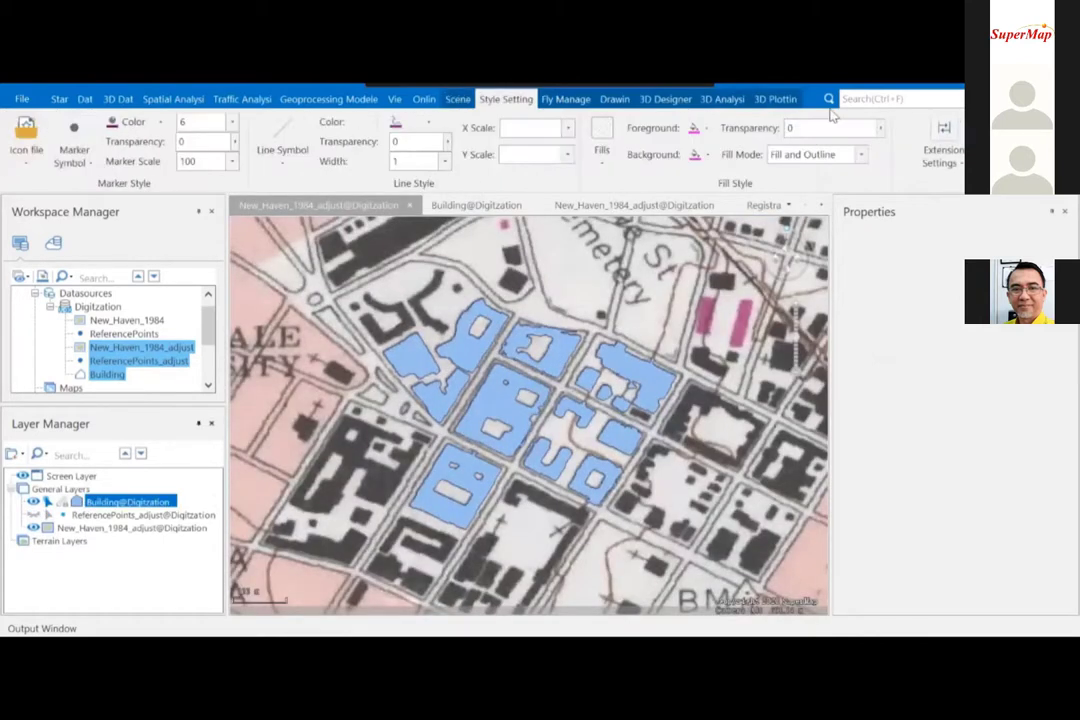
click(940, 150)
click(904, 211)
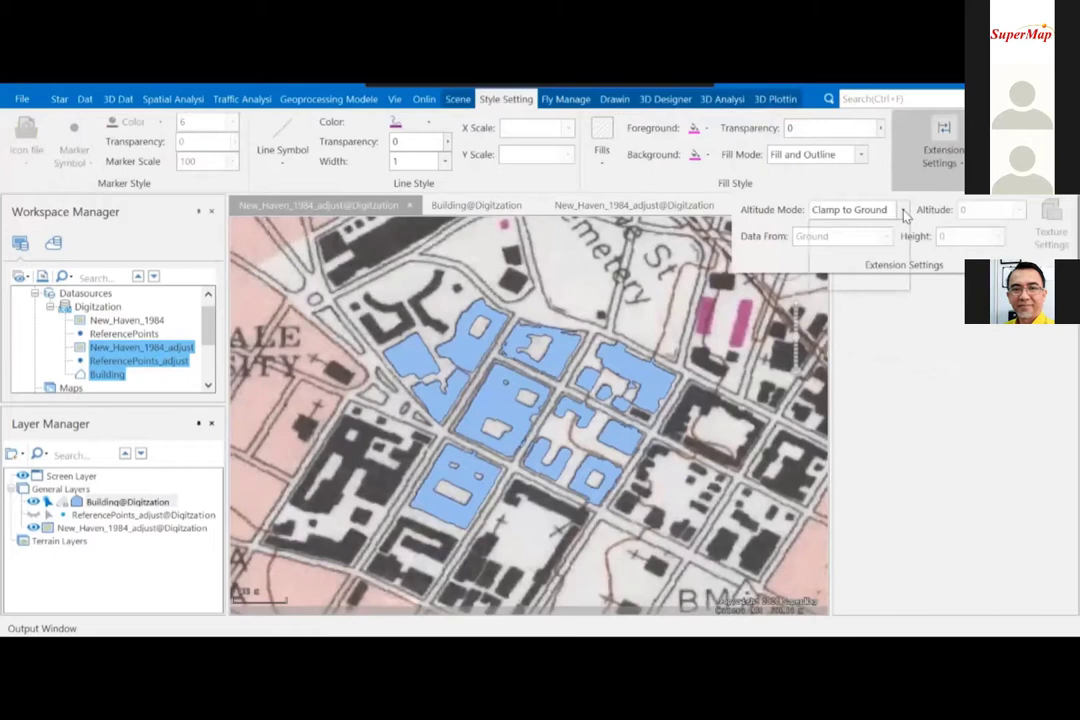
click(845, 252)
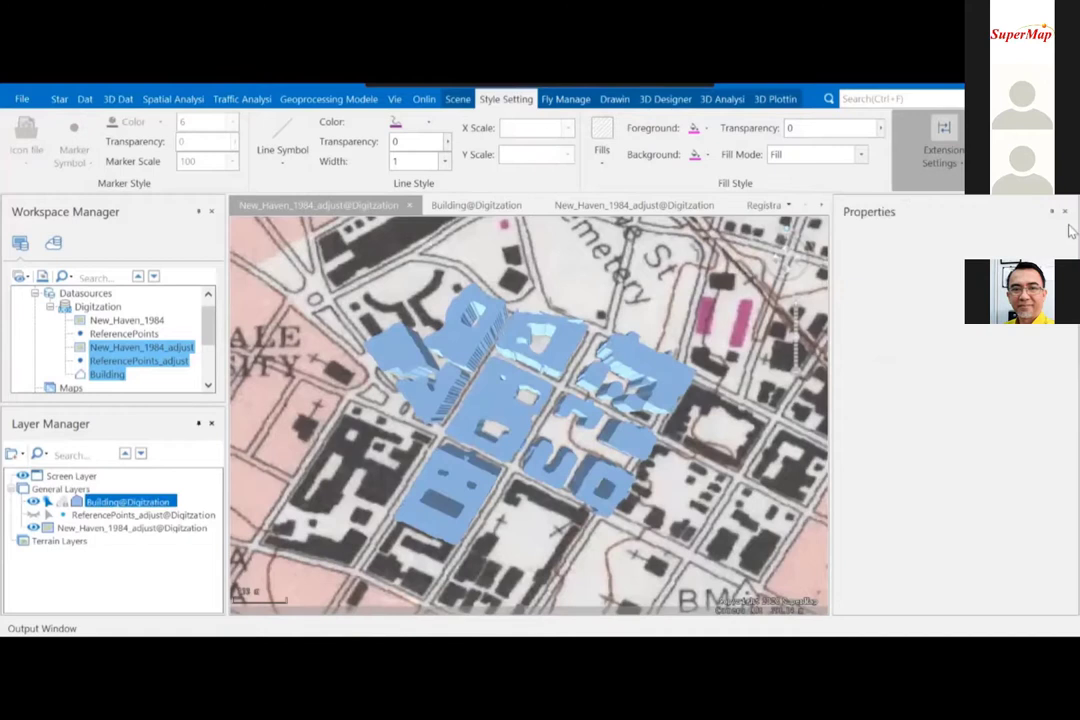
click(1065, 212)
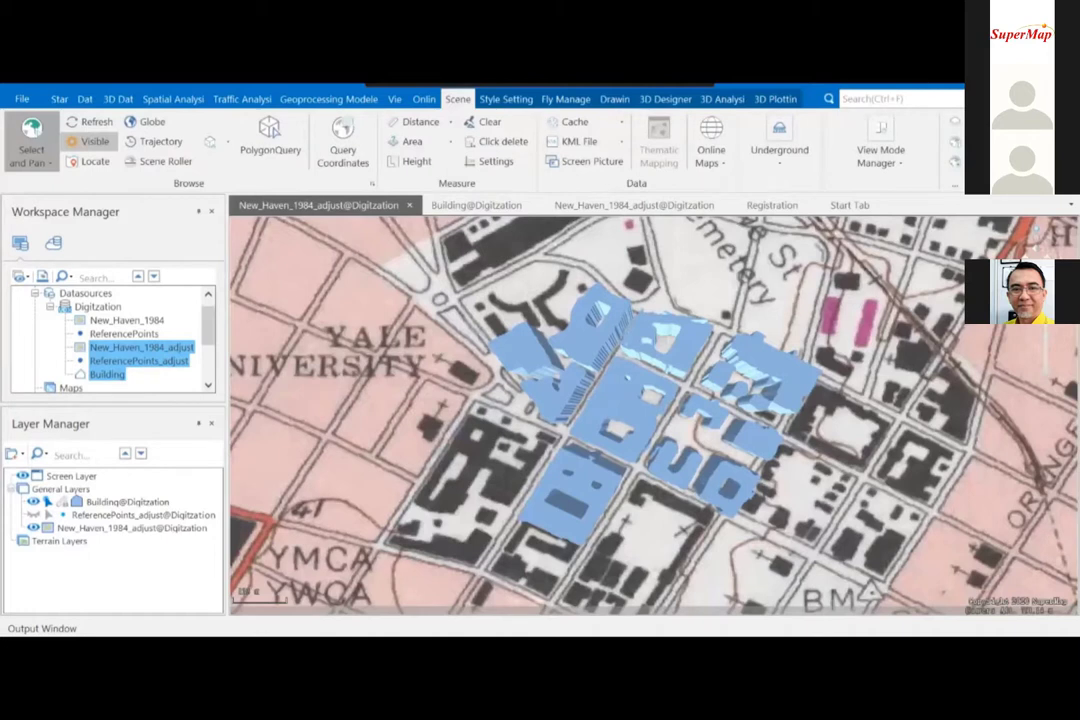
click(506, 99)
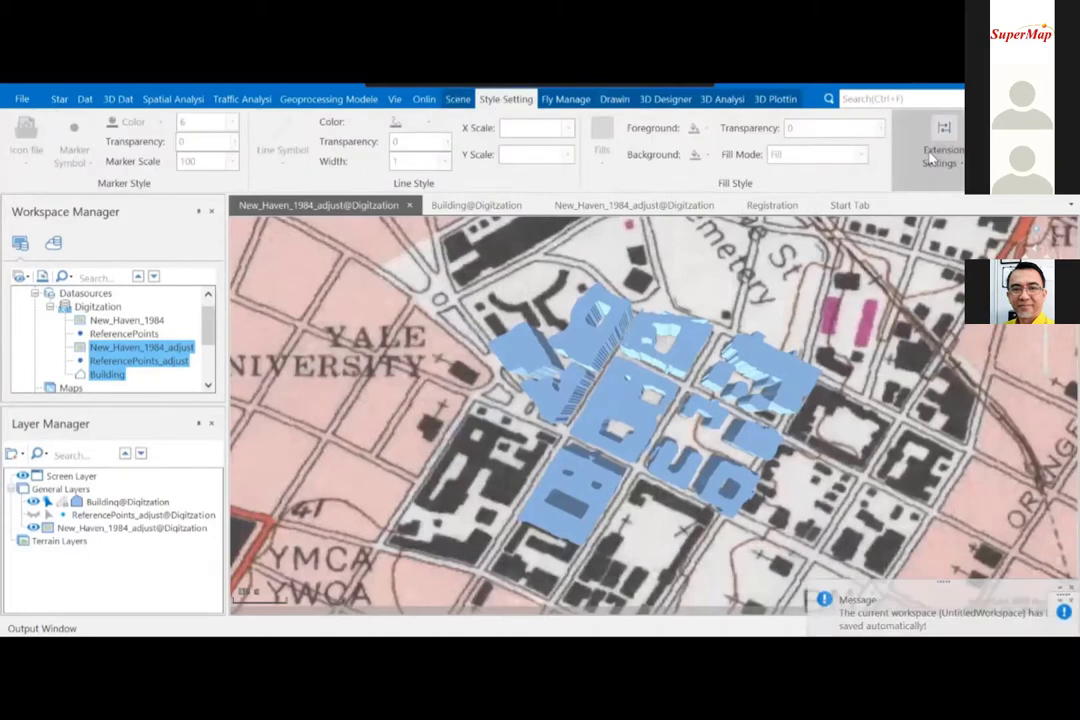
click(665, 100)
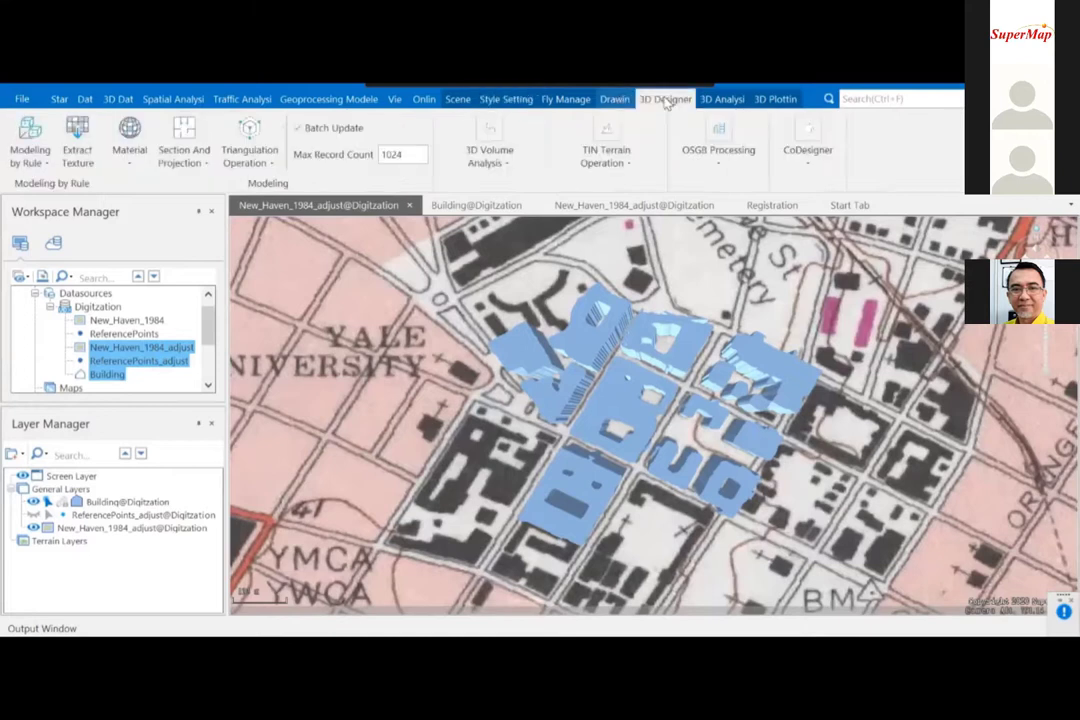
click(720, 102)
click(567, 102)
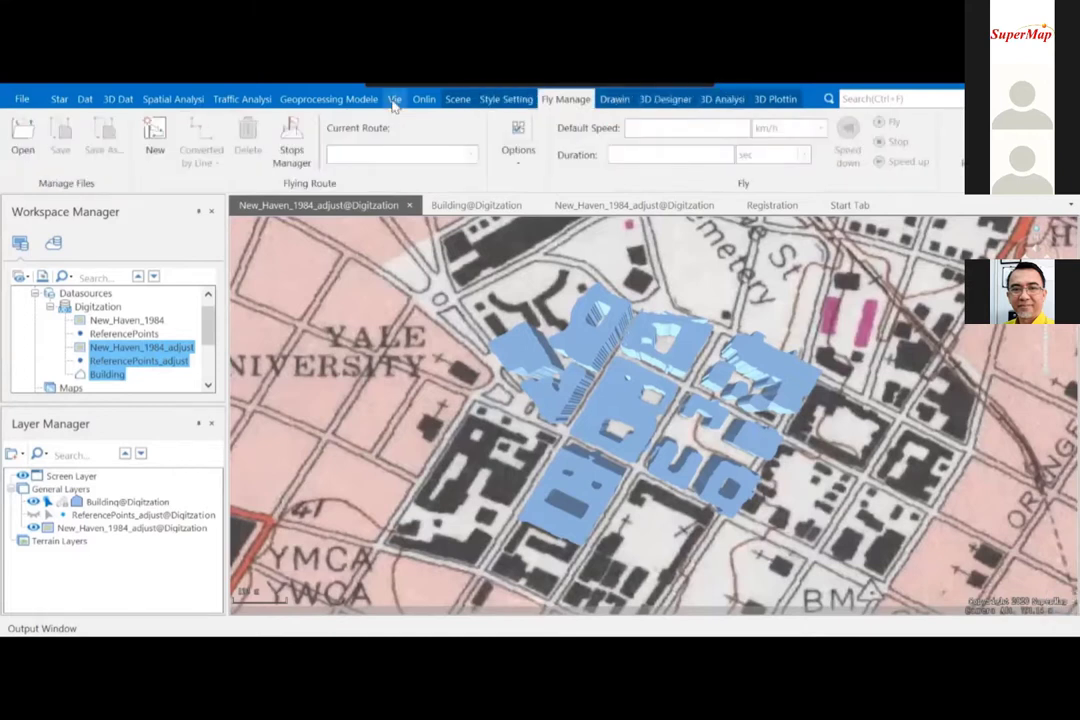
click(395, 100)
click(507, 100)
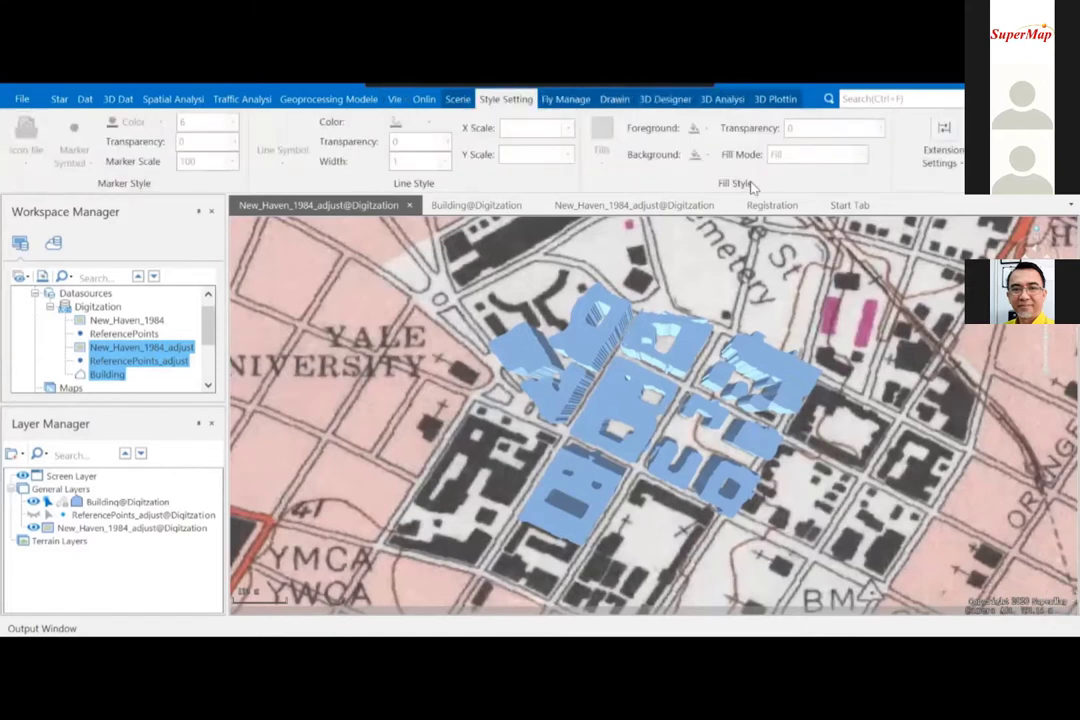
- Assign the green window SideFile image from the TextureFiles folder as the Building layer's side texture
click(150, 502)
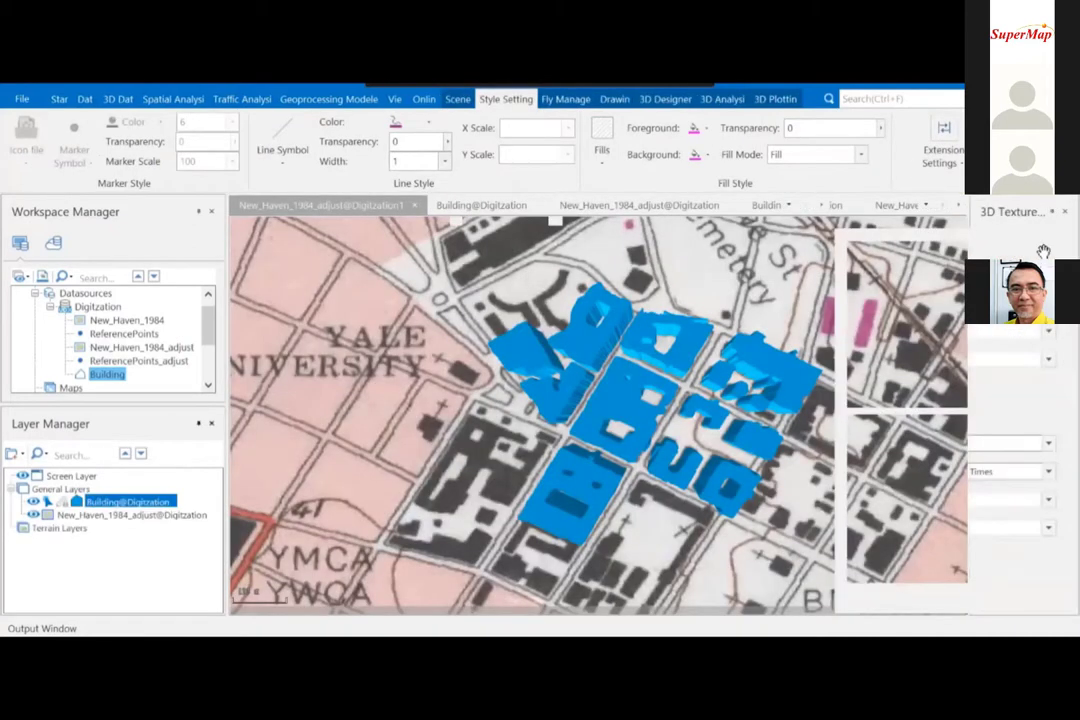
drag(1043, 251, 1045, 252)
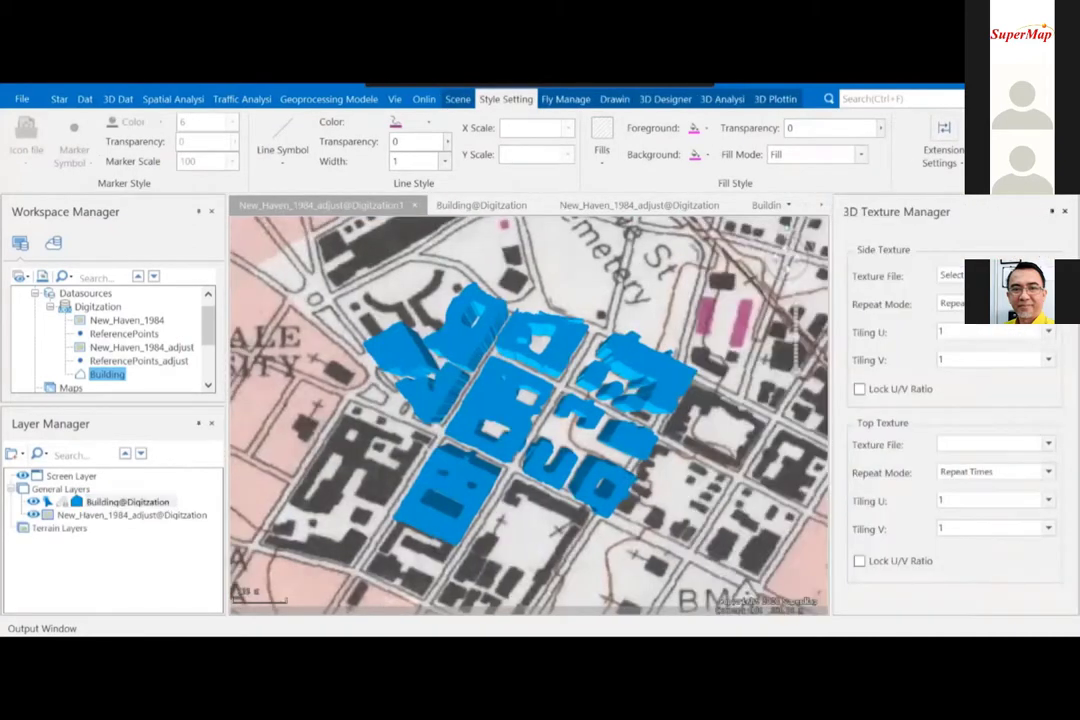
double_click(197, 200)
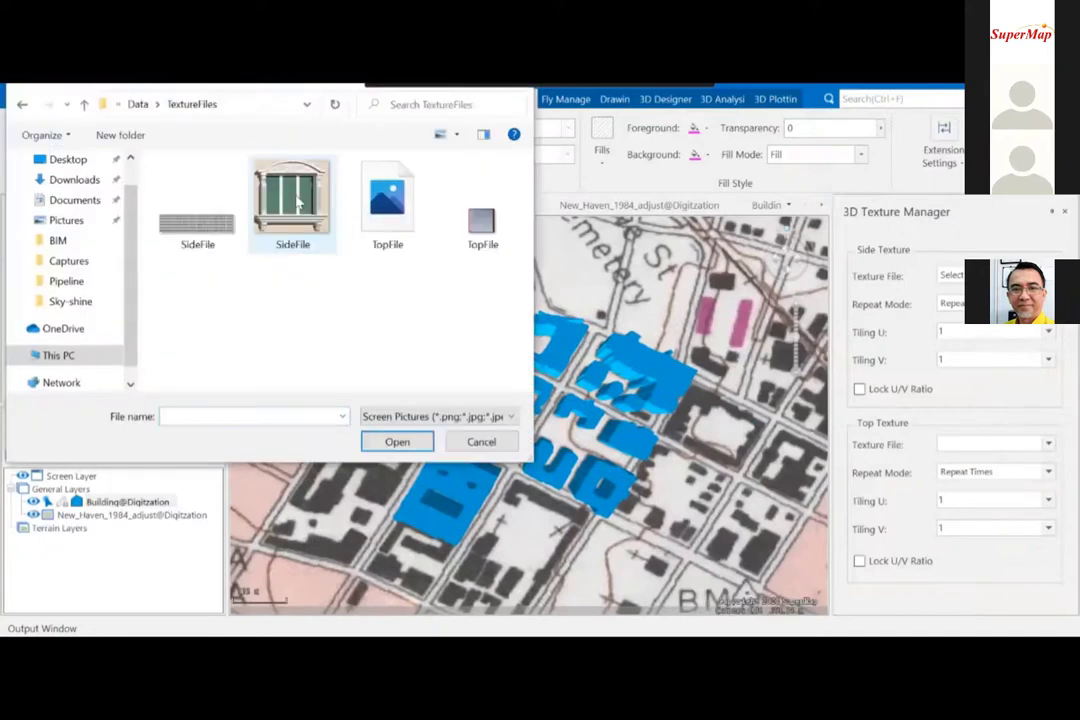
double_click(294, 195)
- Assign the smaller TopFile image from the TextureFiles folder as the Building layer's top texture and close the 3D Texture Manager
click(1047, 446)
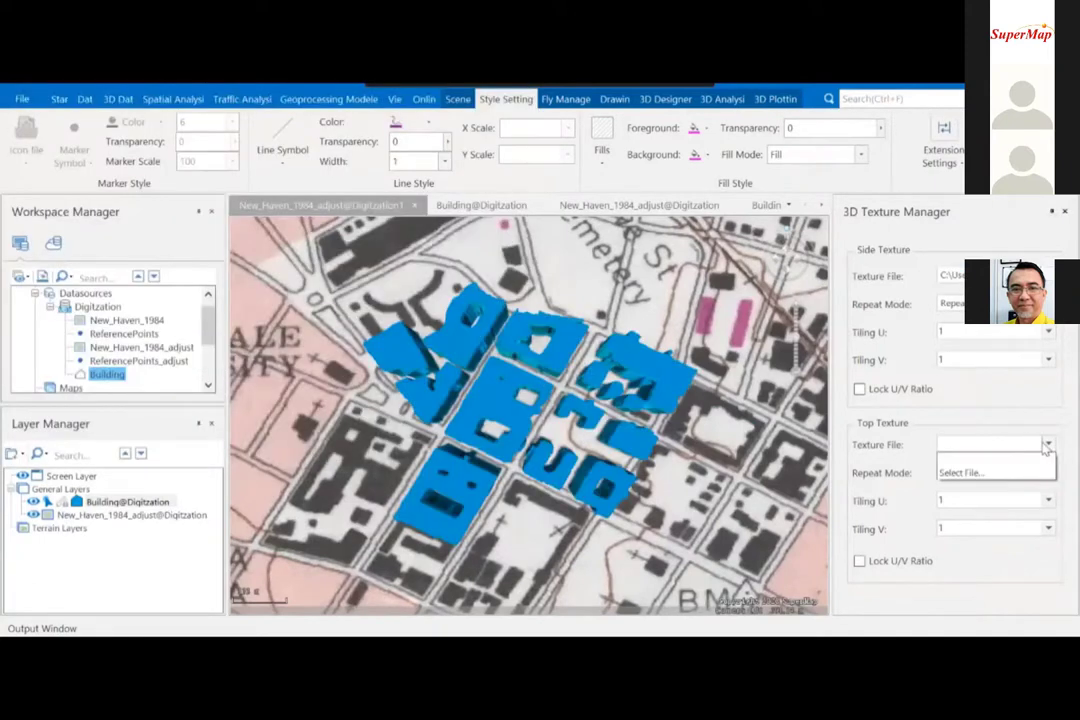
click(996, 474)
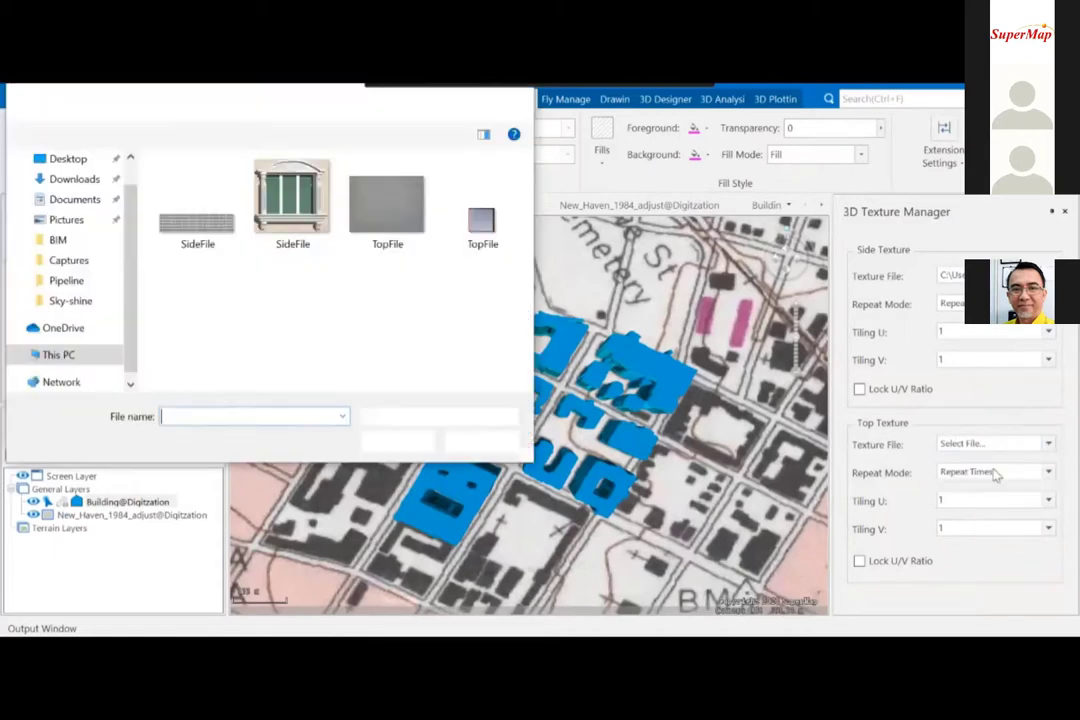
click(483, 217)
click(405, 447)
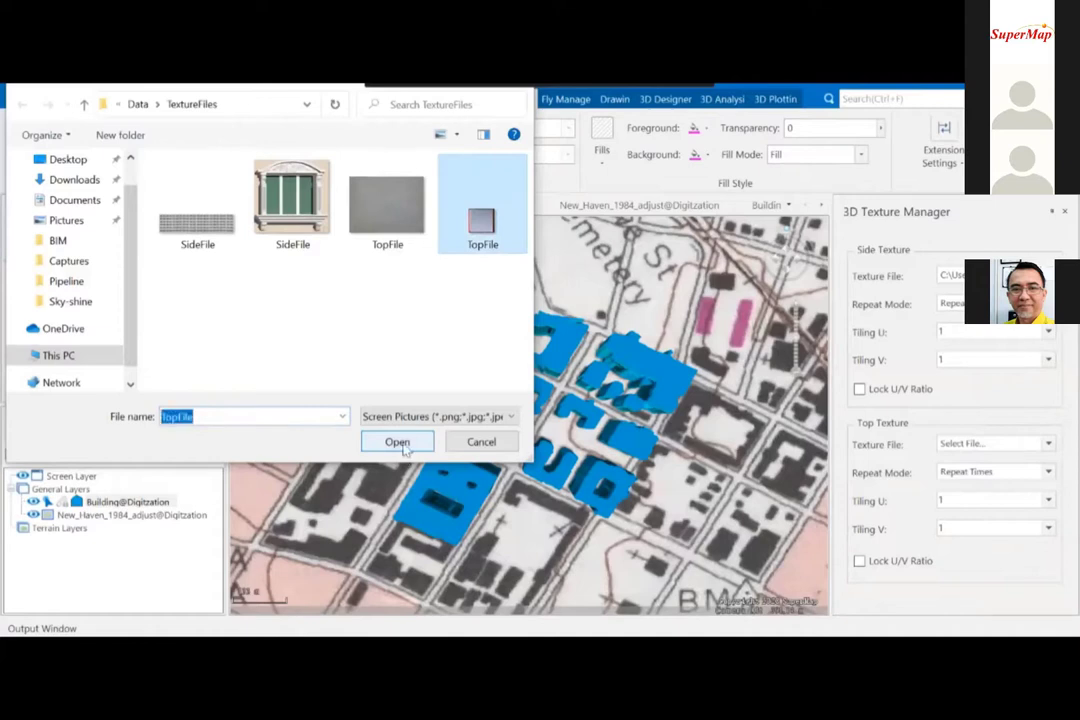
click(397, 442)
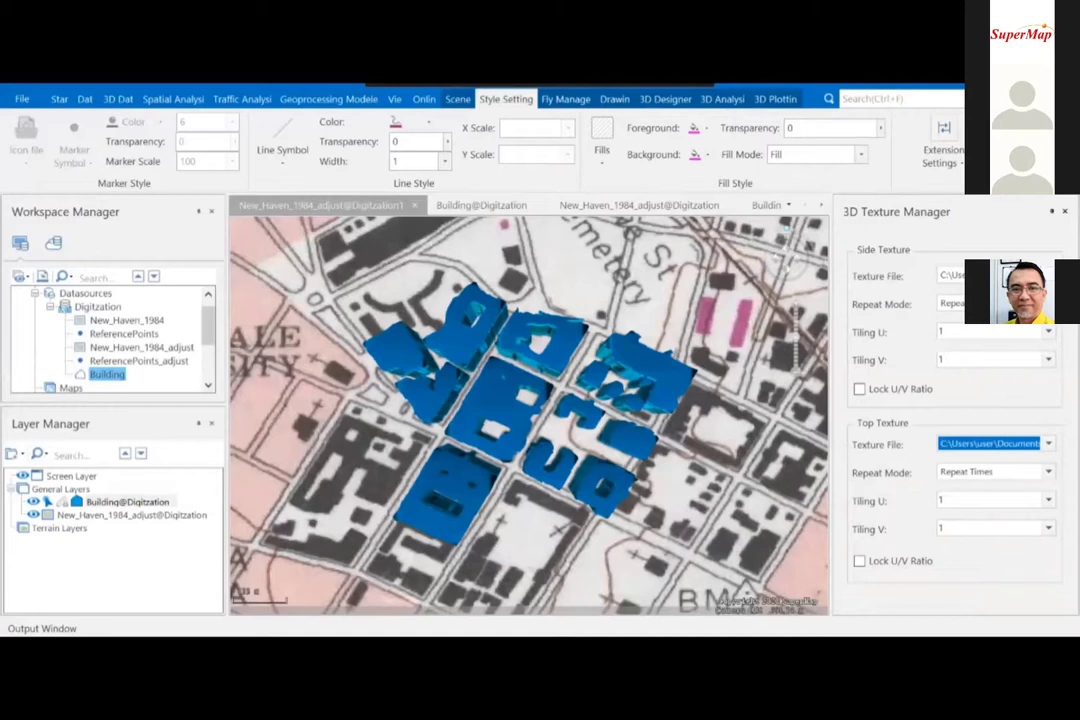
click(1067, 212)
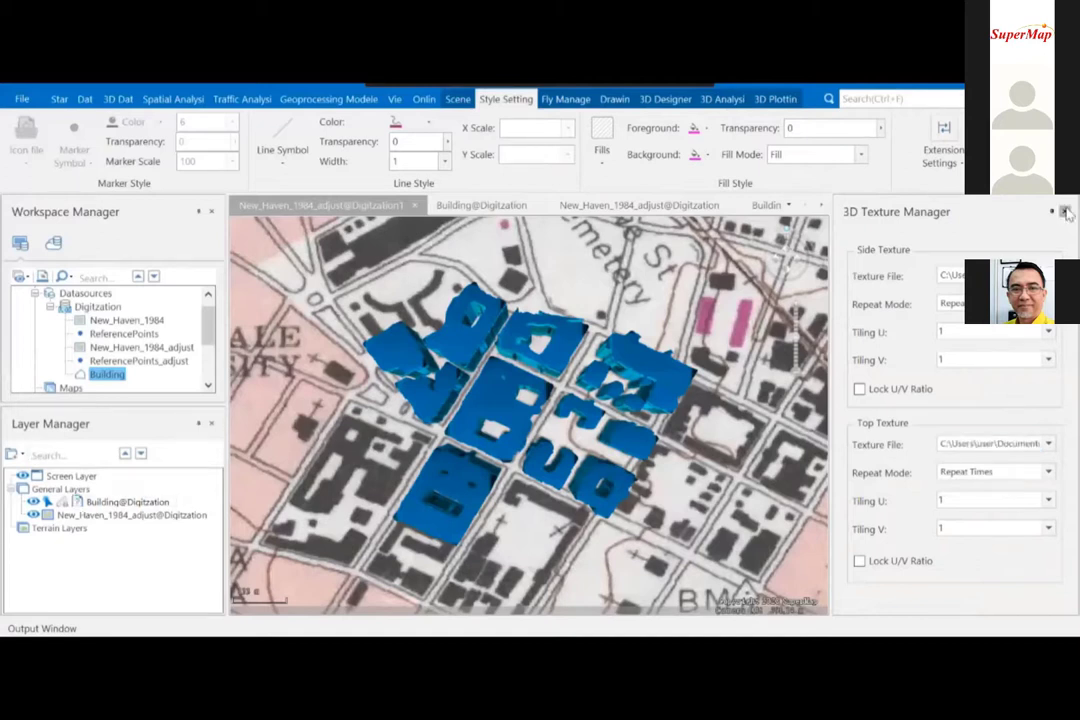
click(1066, 213)
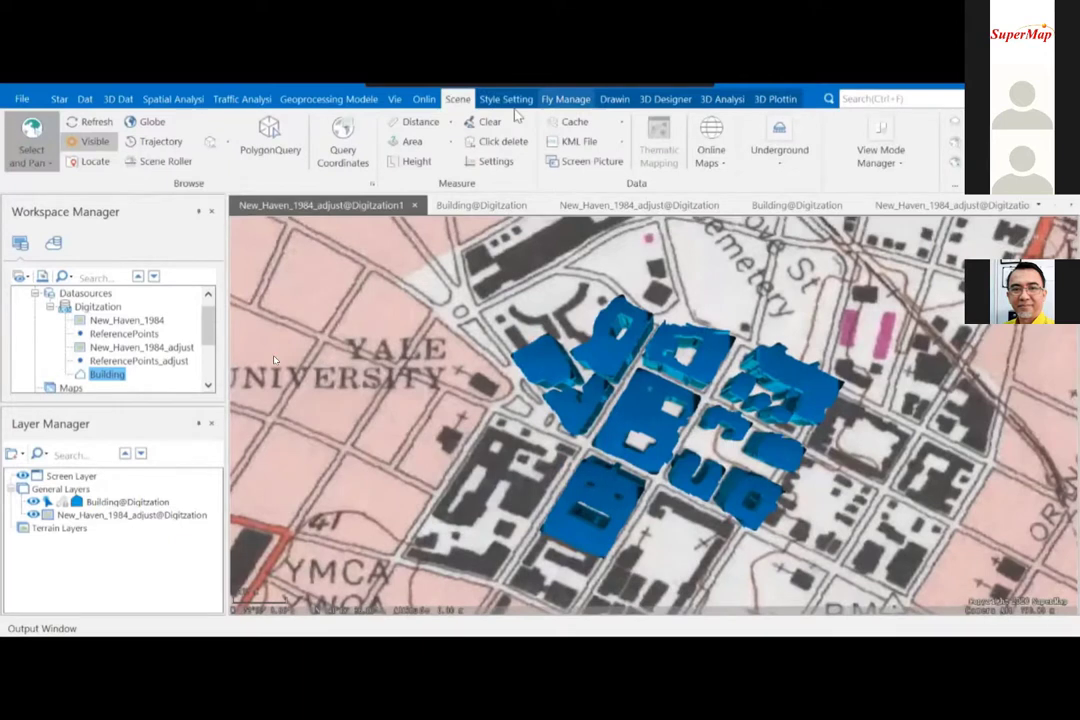
click(510, 101)
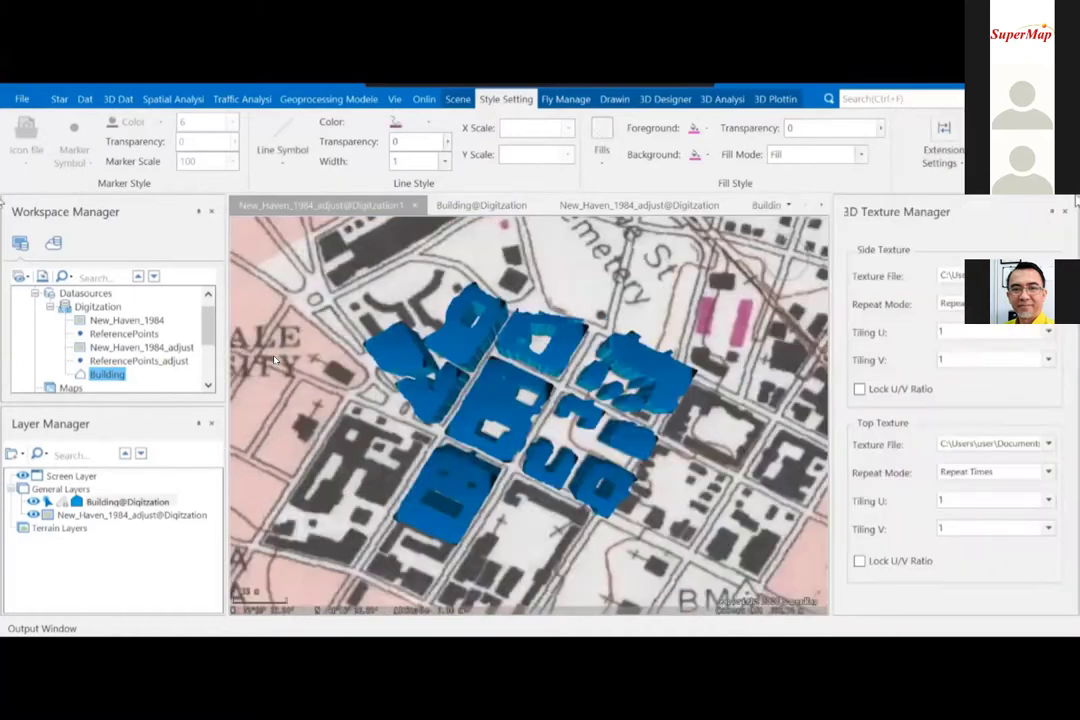
click(1065, 212)
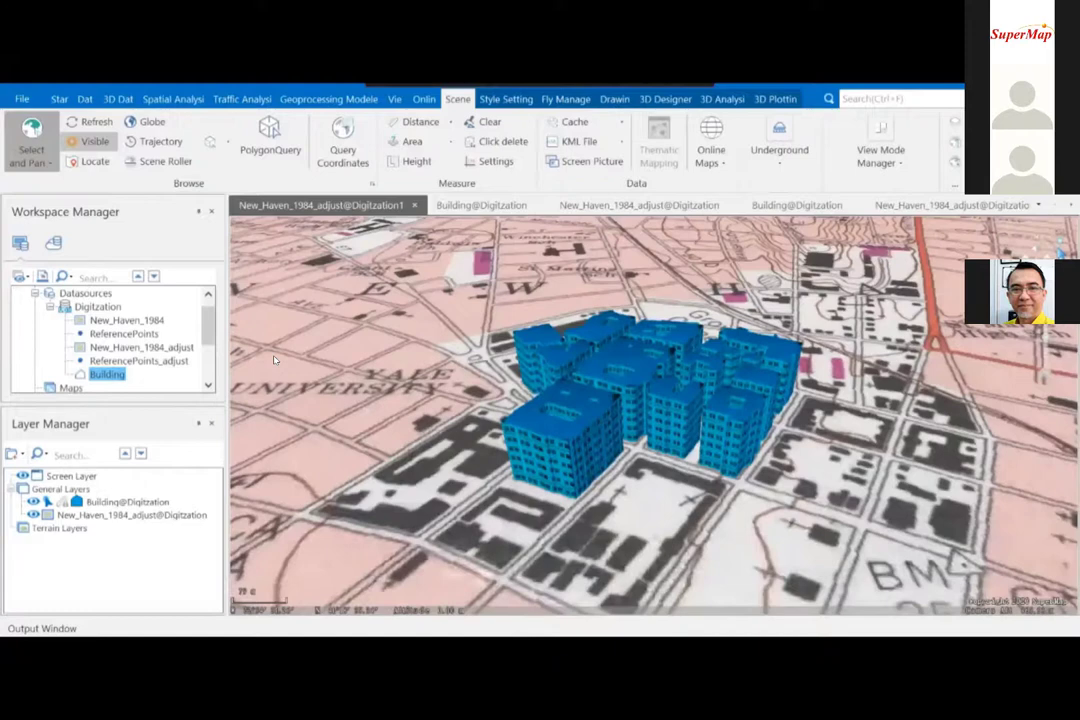
- Examine the textured 3D building blocks on the New Haven map up close from several oblique angles
scroll(788, 447, up, 3)
scroll(788, 447, up, 2)
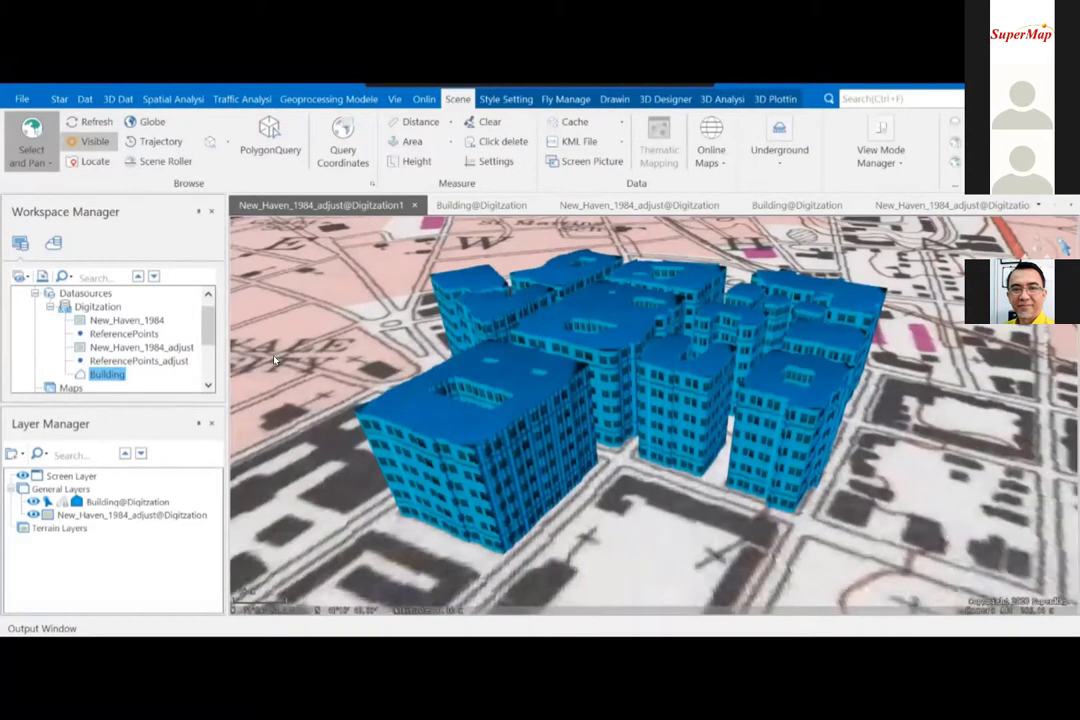
middle_drag(275, 360, 275, 300)
middle_drag(275, 360, 275, 340)
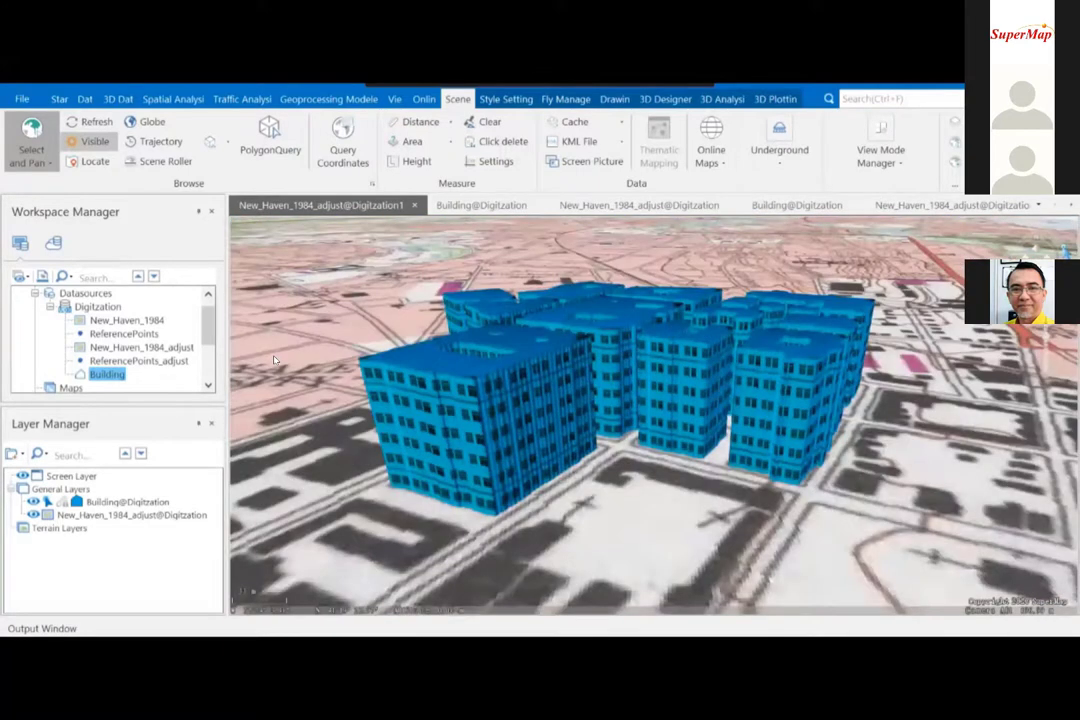
scroll(880, 444, up, 1)
drag(880, 444, 812, 444)
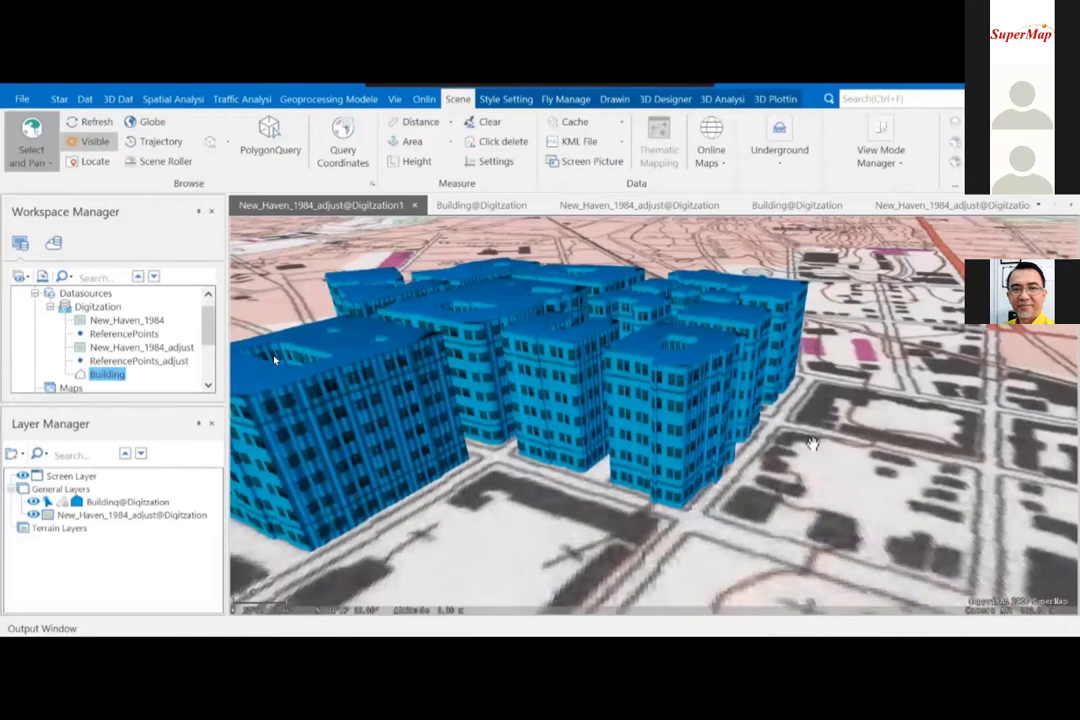
drag(648, 468, 757, 497)
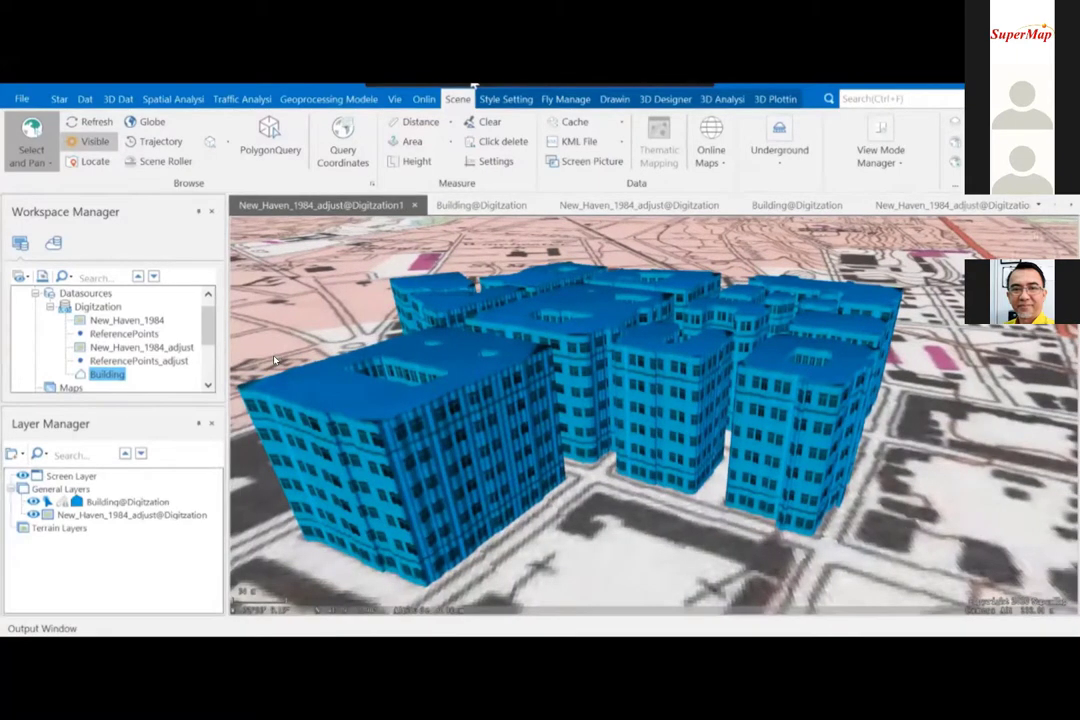